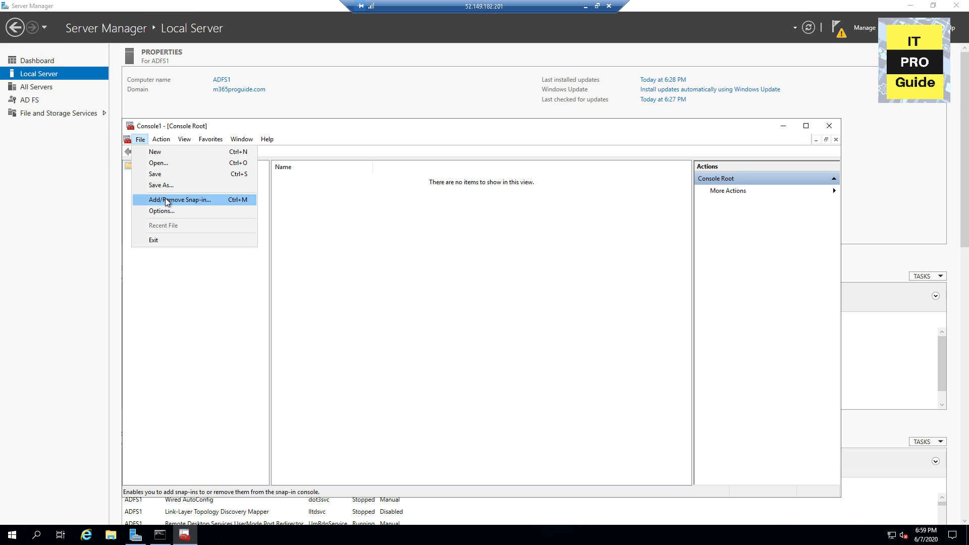
Step: Add the Certificates snap-in for the local computer account to the console
click(168, 201)
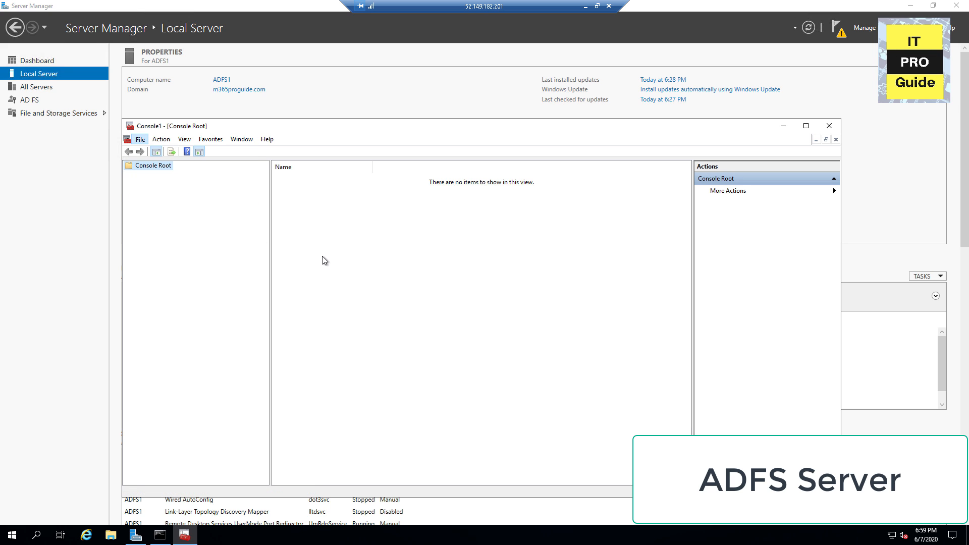
click(348, 281)
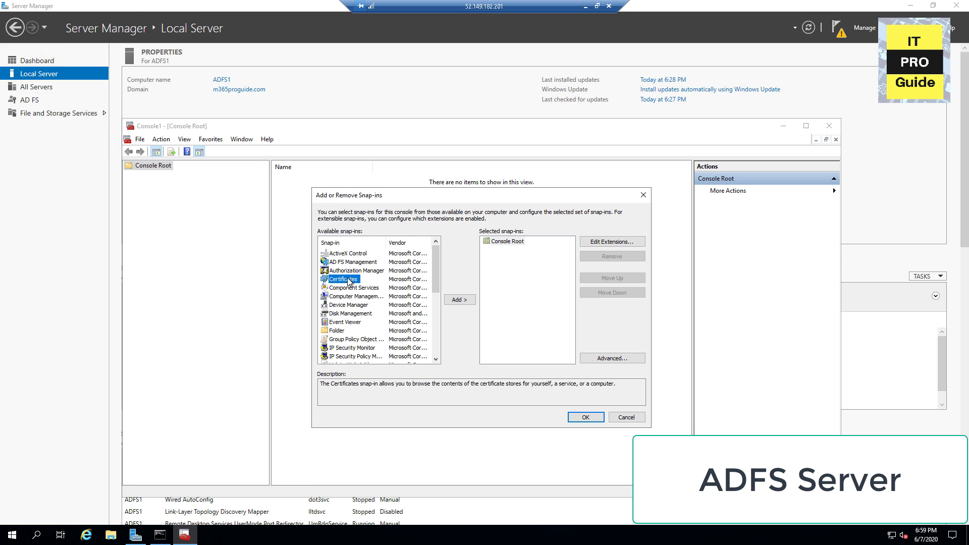
click(447, 299)
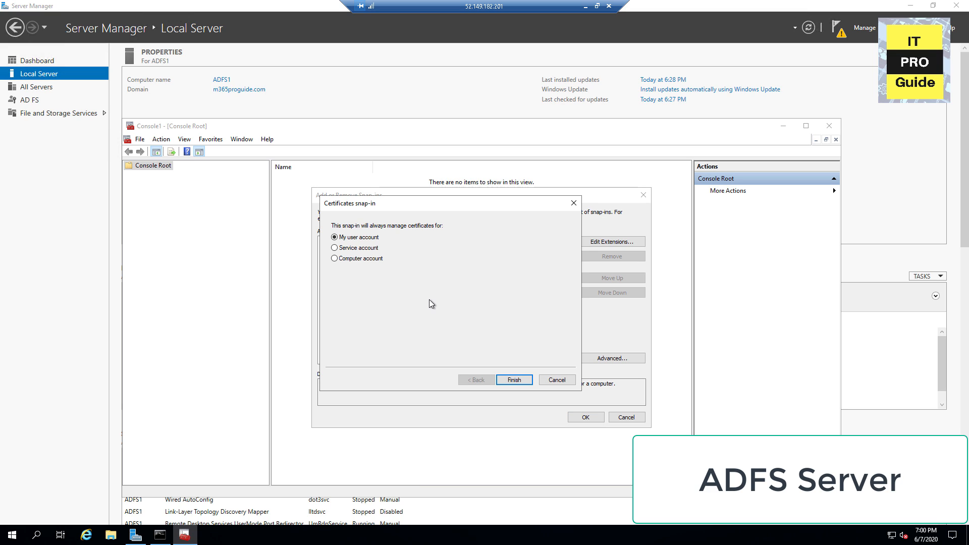
click(371, 260)
click(515, 381)
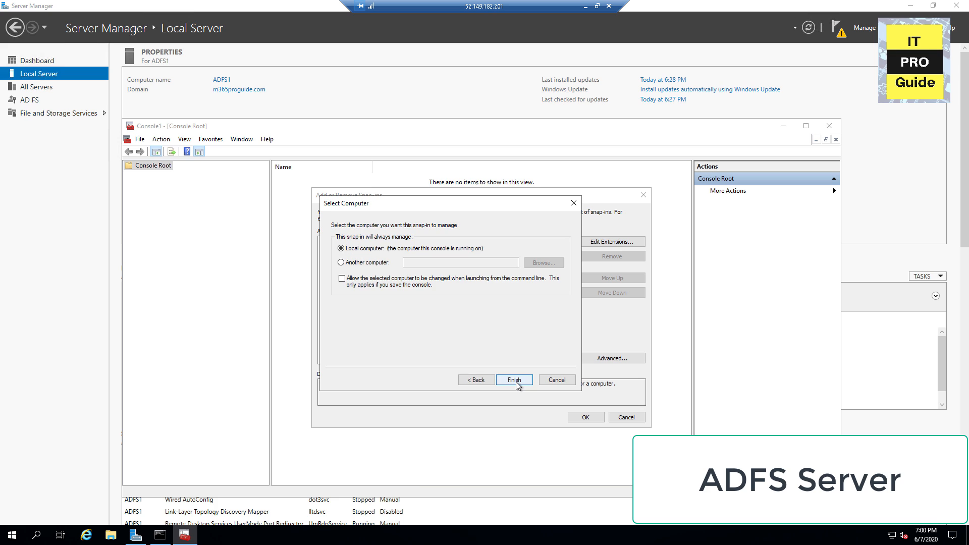
click(514, 381)
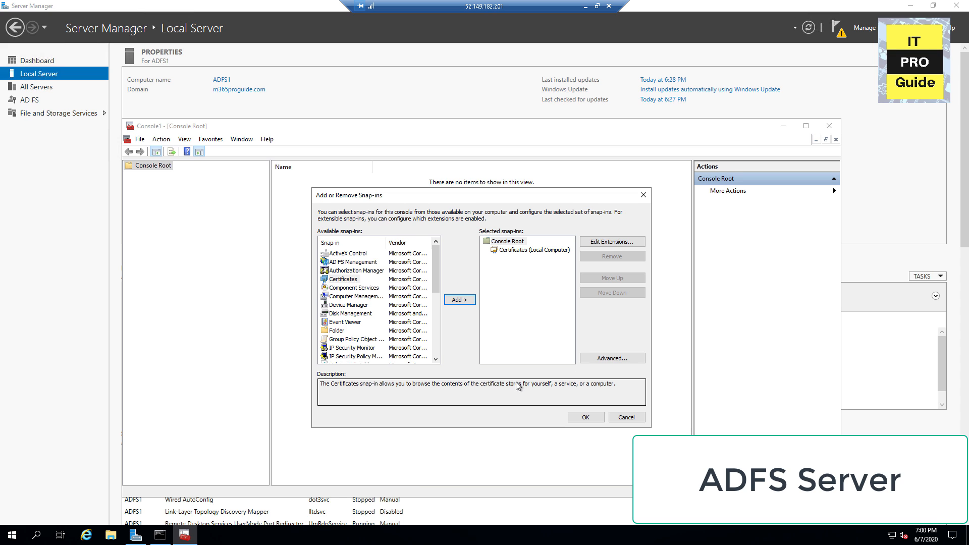
click(585, 418)
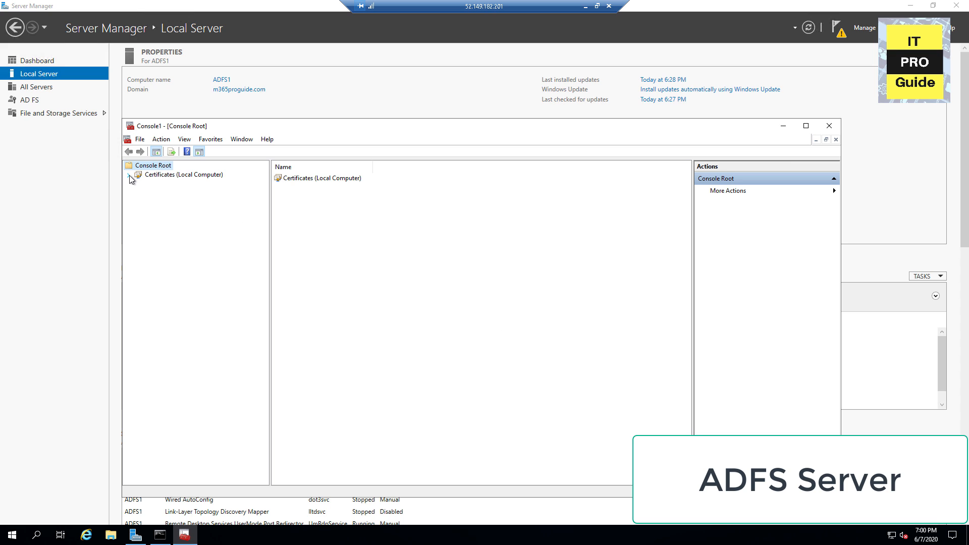
Step: From the Personal store, start a custom certificate request under Advanced Operations
click(129, 174)
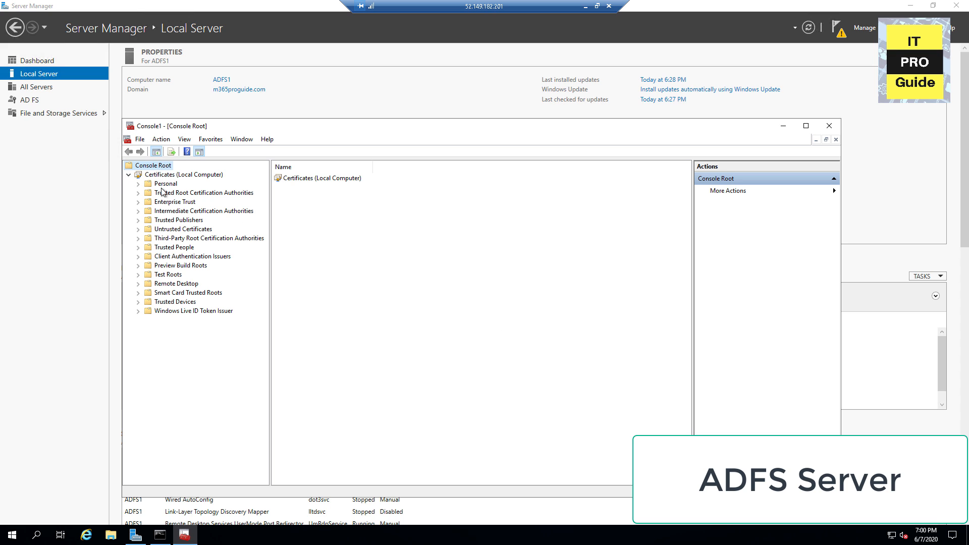
right_click(160, 177)
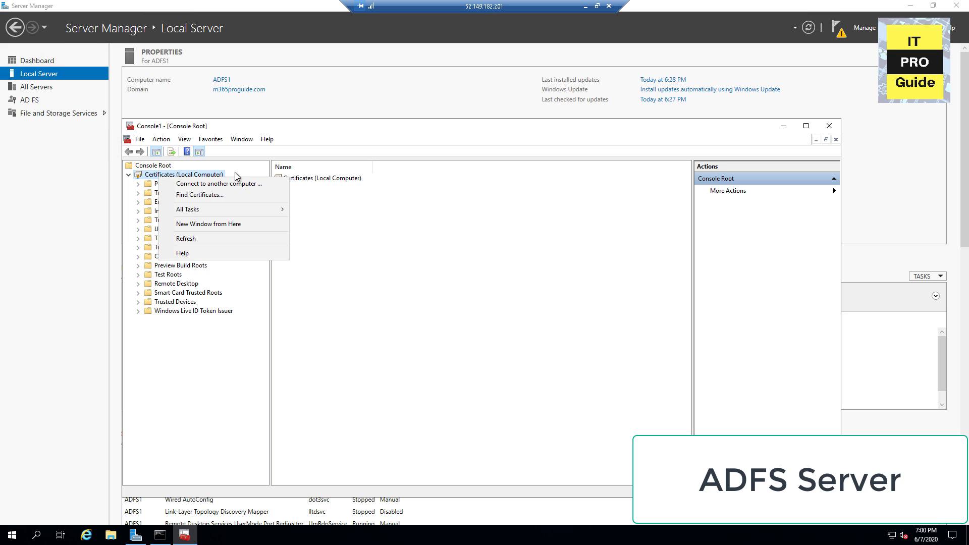
click(165, 185)
right_click(165, 186)
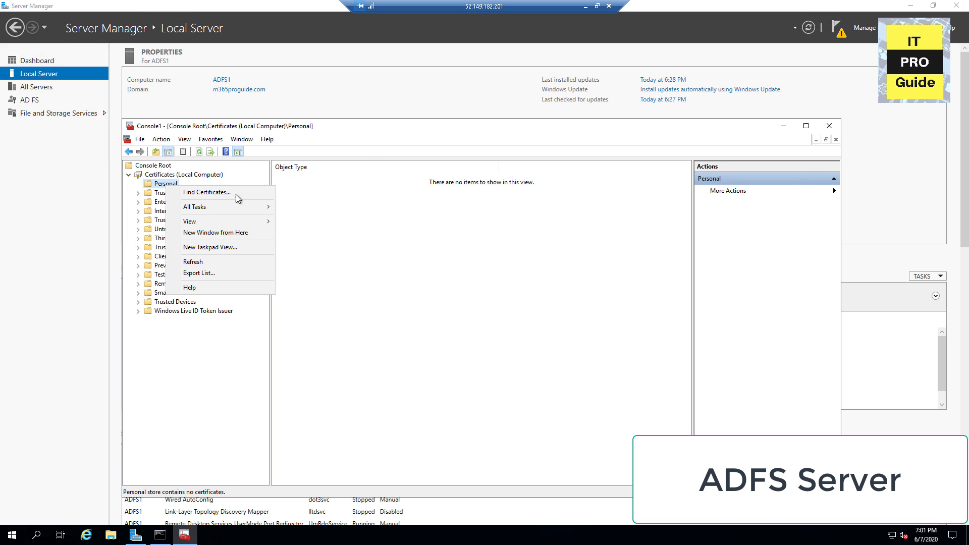
mouse_move(247, 207)
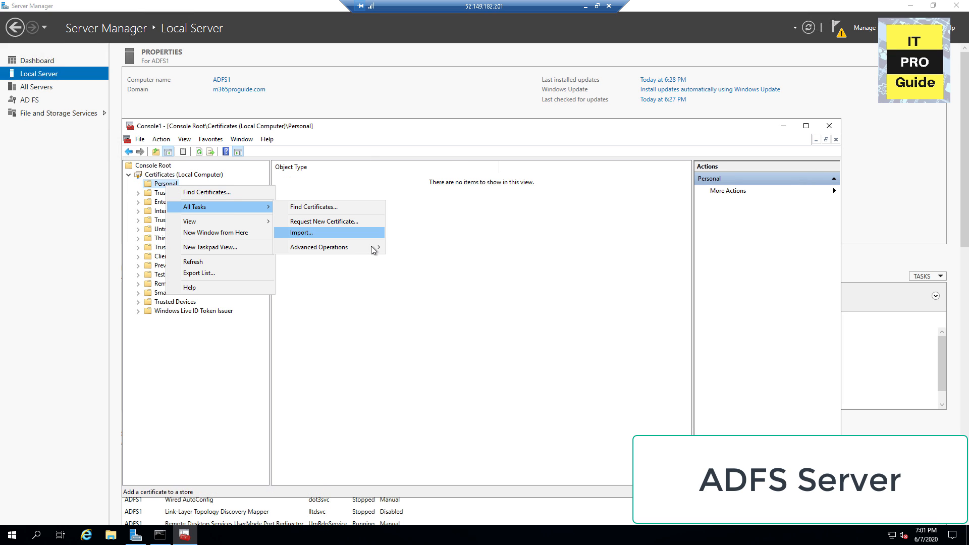
mouse_move(371, 246)
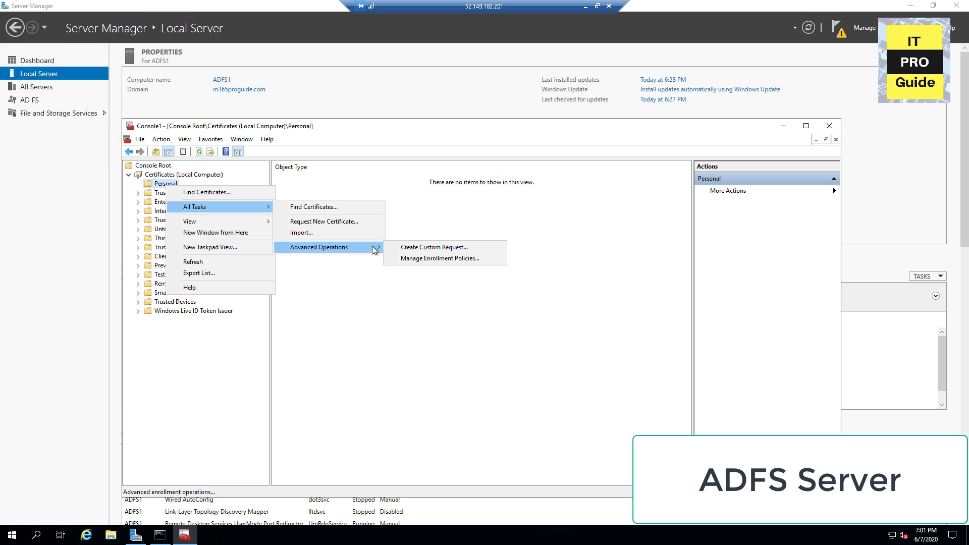
click(404, 249)
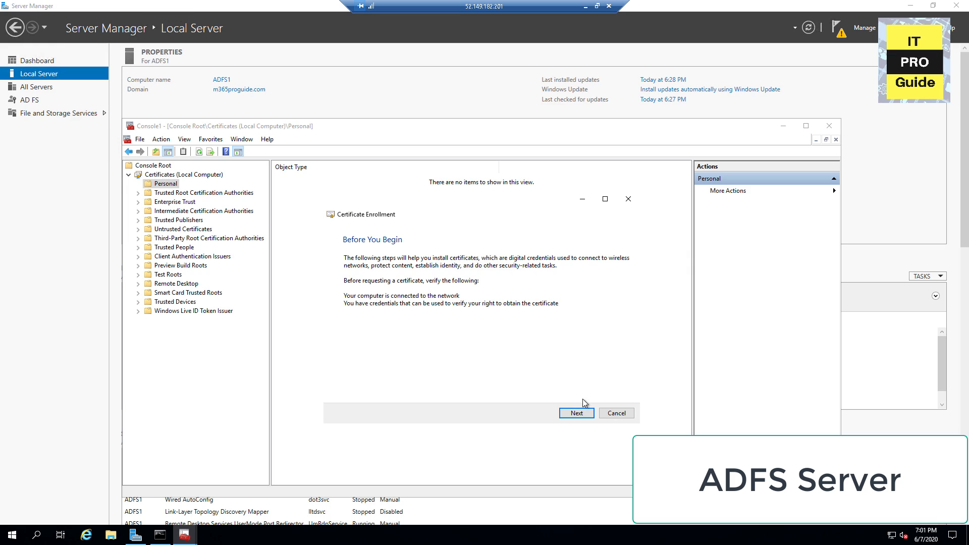
Step: Proceed without enrollment policy using the (No template) Legacy key template and open the request's properties
click(577, 413)
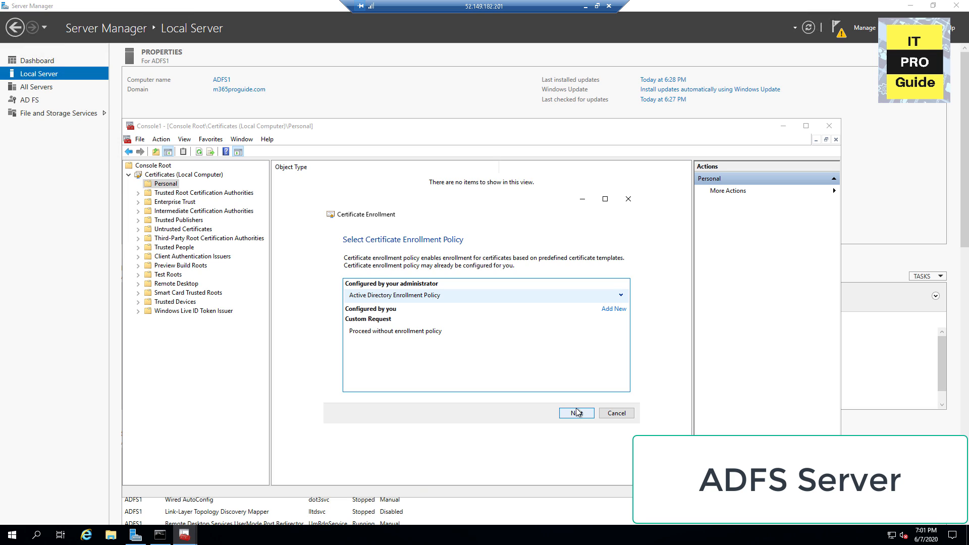
click(424, 331)
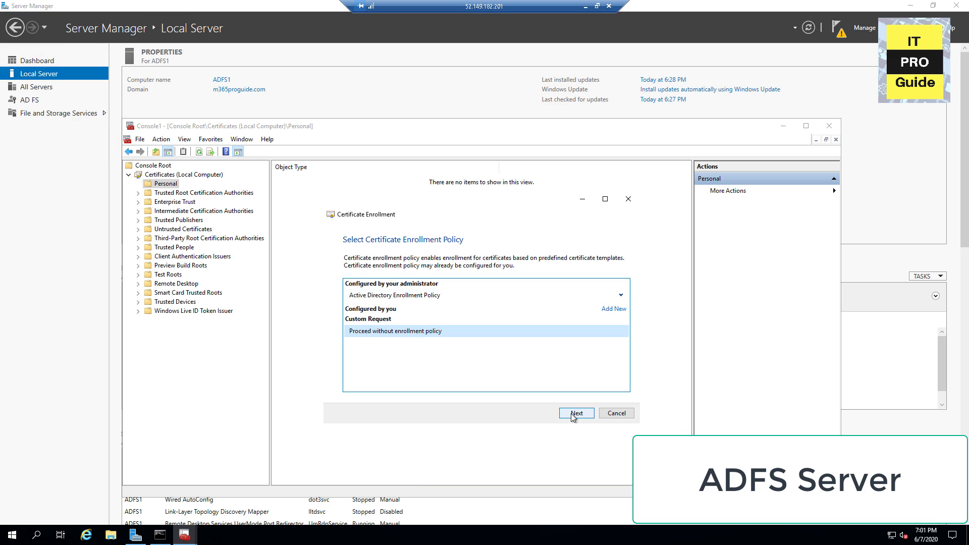
click(576, 413)
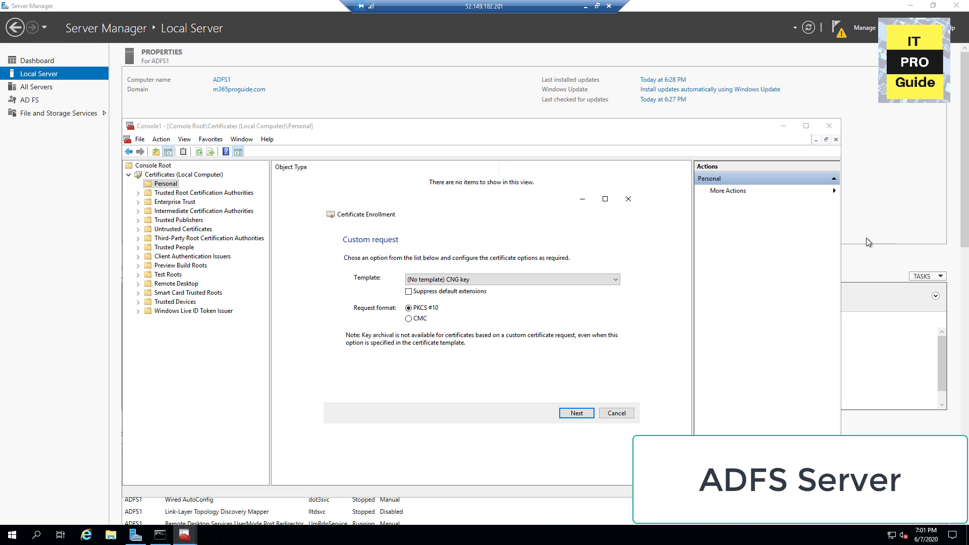
click(495, 279)
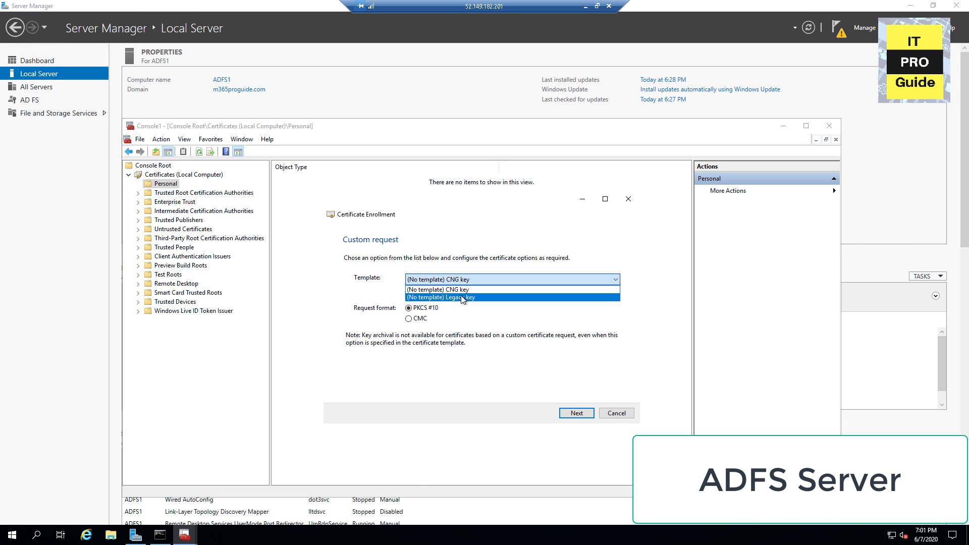
click(462, 297)
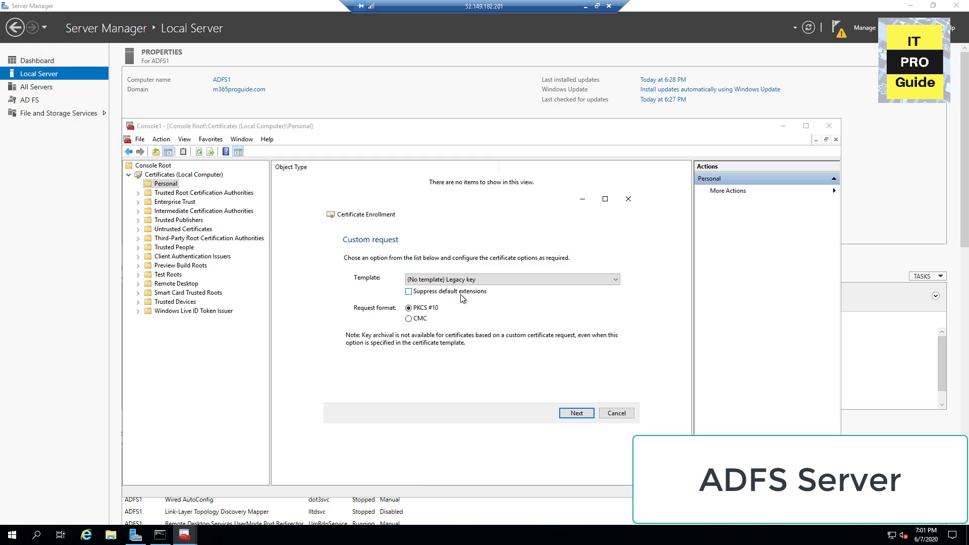
click(575, 414)
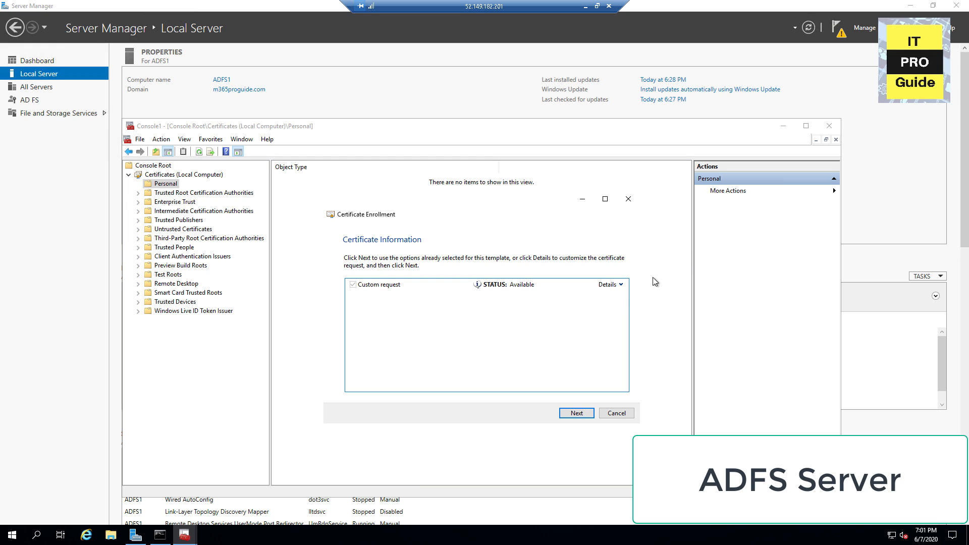
click(620, 285)
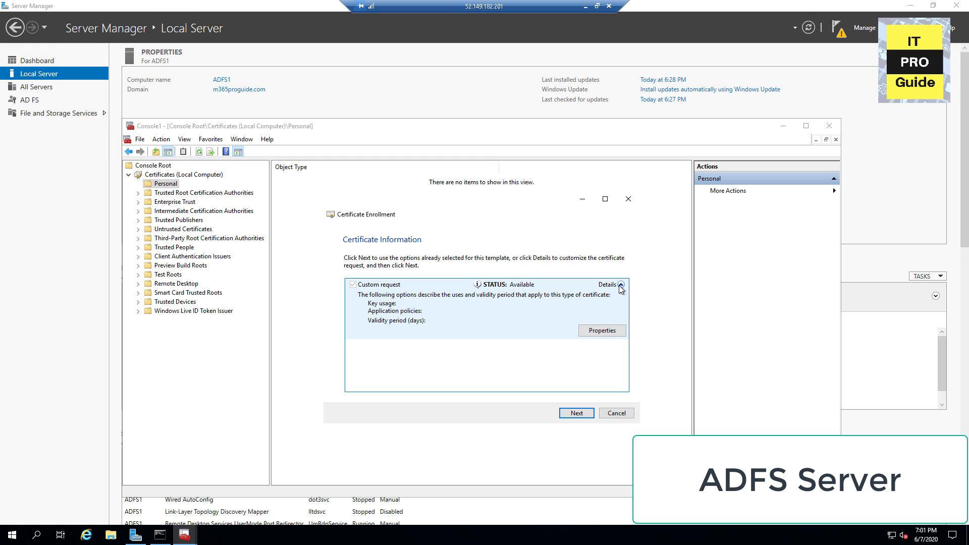
click(600, 330)
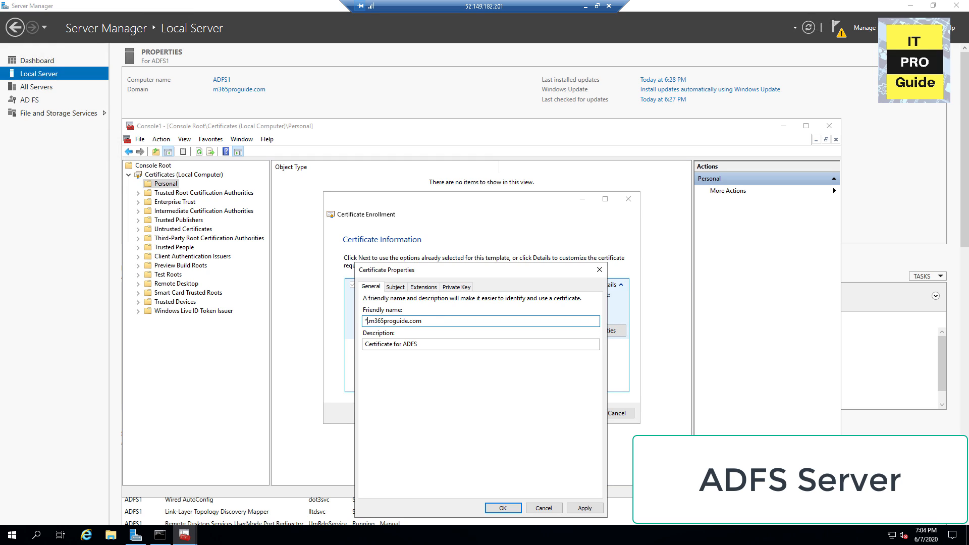
Step: Add the common name *.m365proguide.com to the request's subject
click(395, 287)
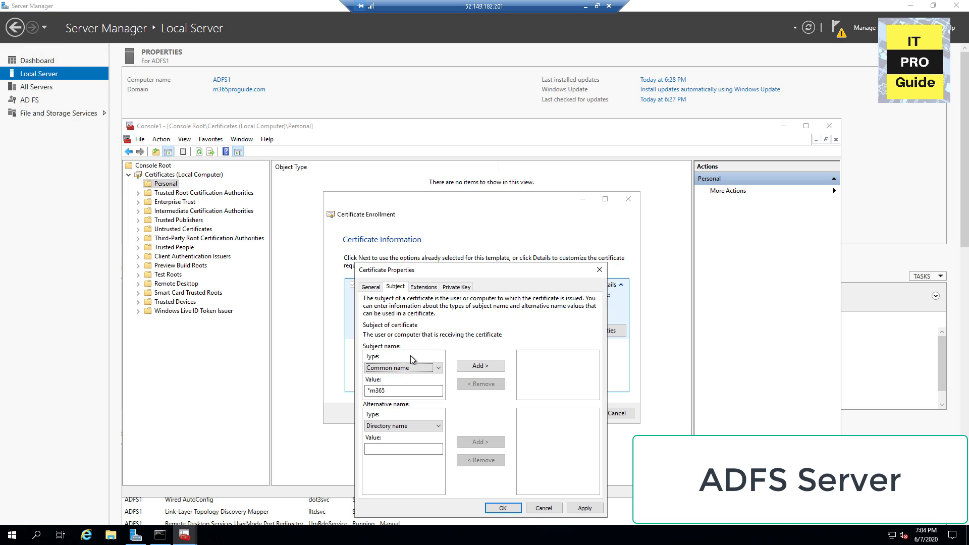
click(384, 390)
text(.)
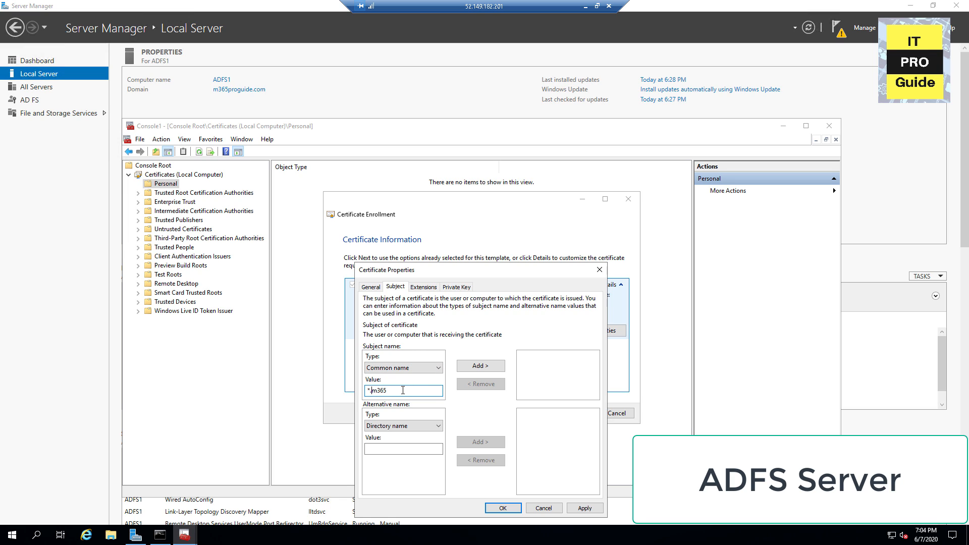
click(403, 390)
text(proguide.com)
click(465, 368)
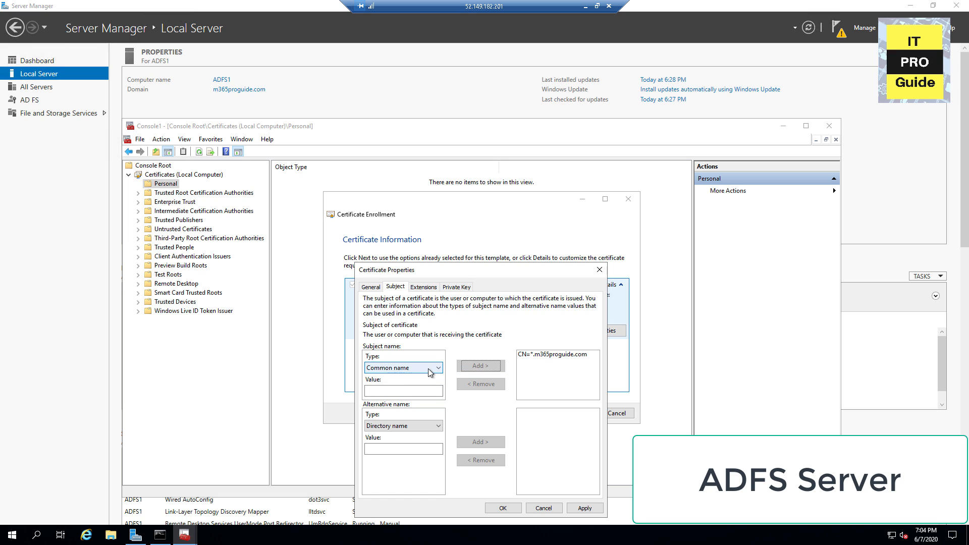
Step: Add organization unit ITProguide and organization ITProGuide to the subject
click(429, 372)
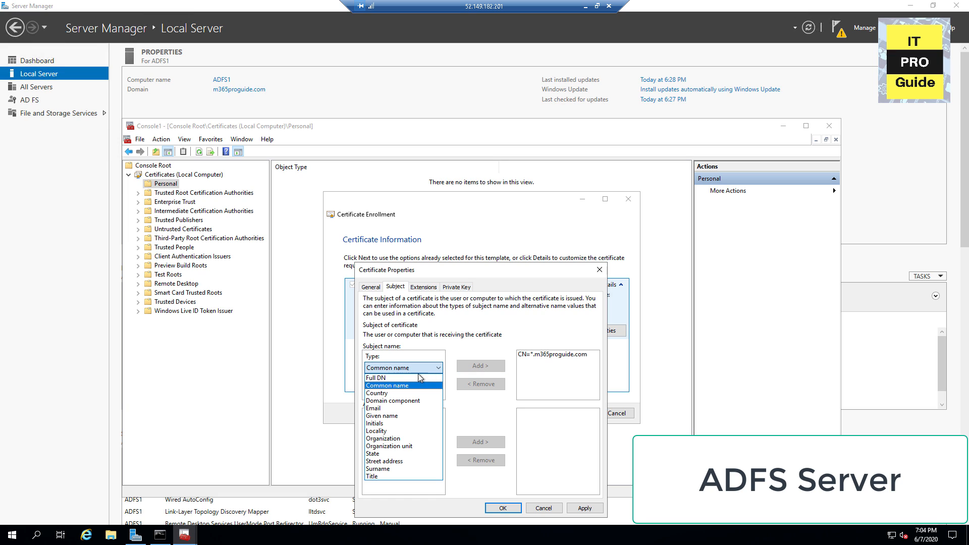
click(401, 446)
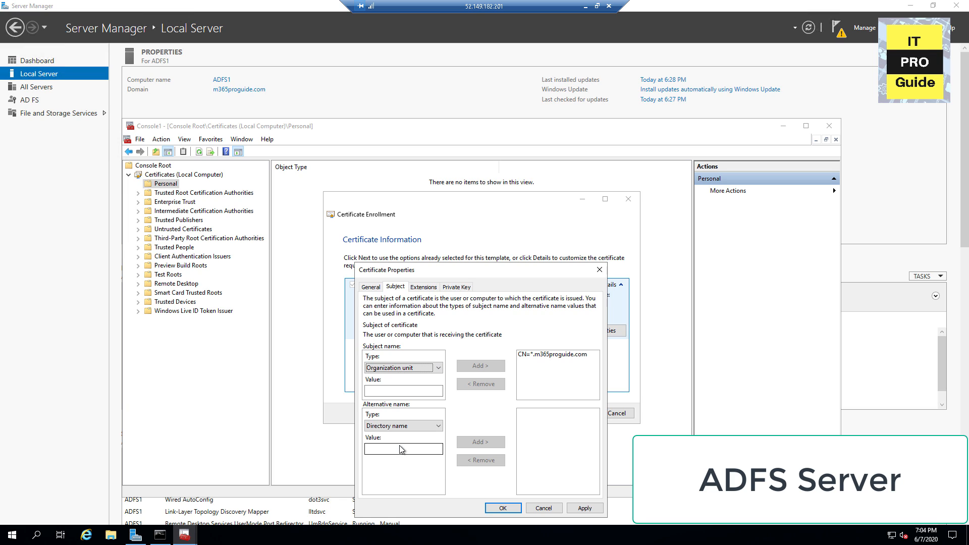
click(384, 392)
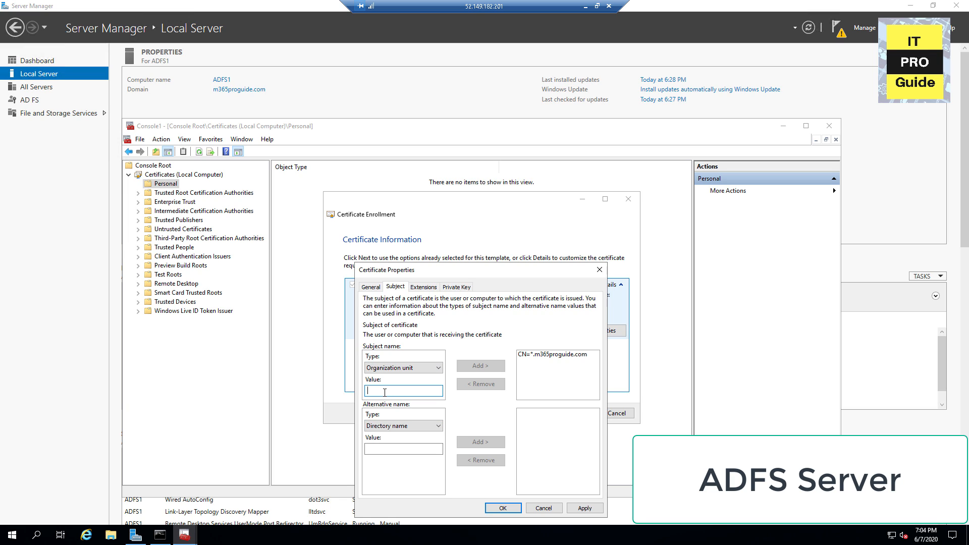
text(ITPro)
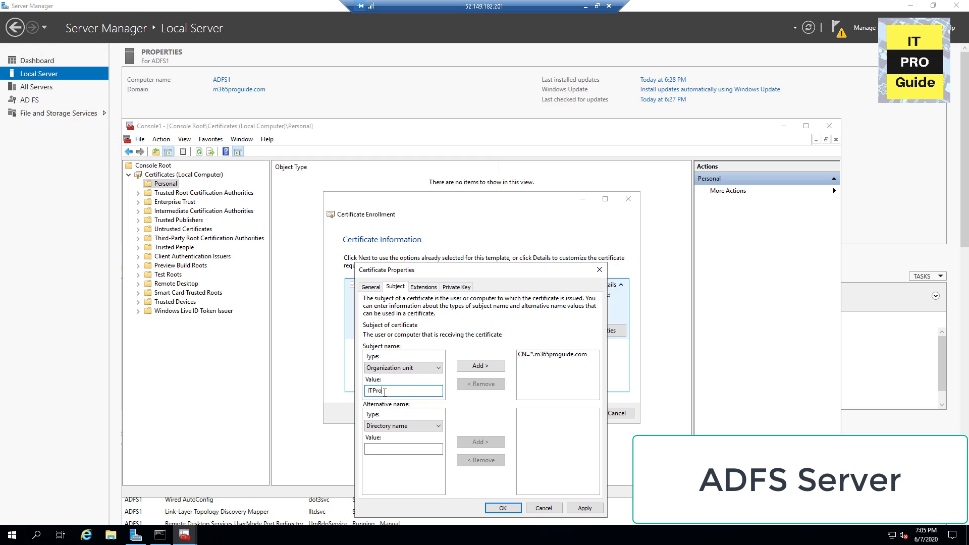
text(guide)
click(480, 365)
click(414, 367)
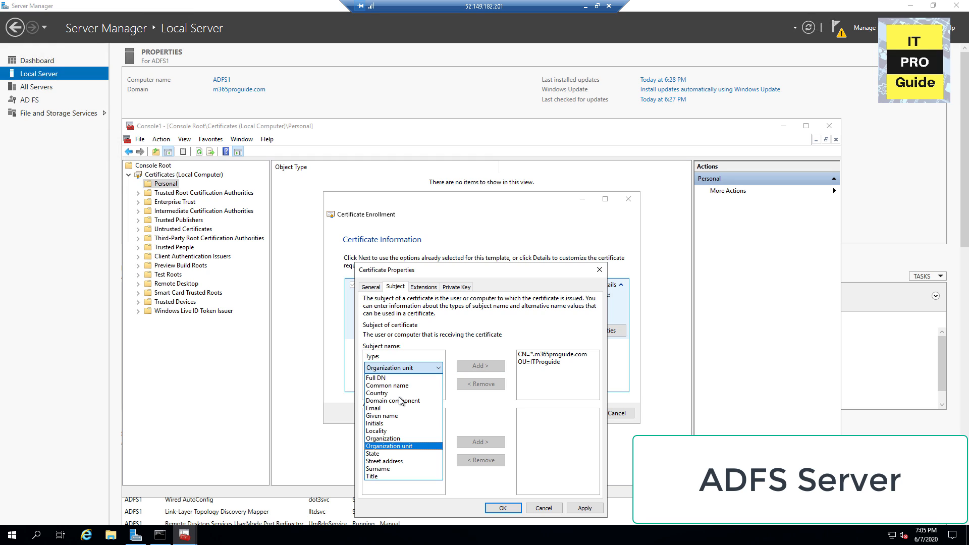
click(391, 439)
click(399, 391)
text(ITProGuide)
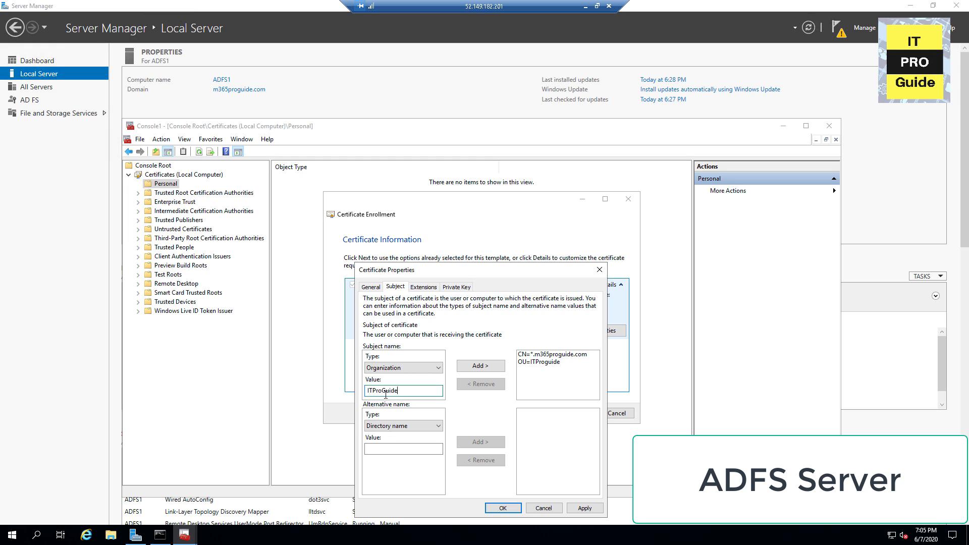
click(468, 366)
Step: Add country AE, locality AbuDhabi and state Abudhabi to the subject
click(404, 368)
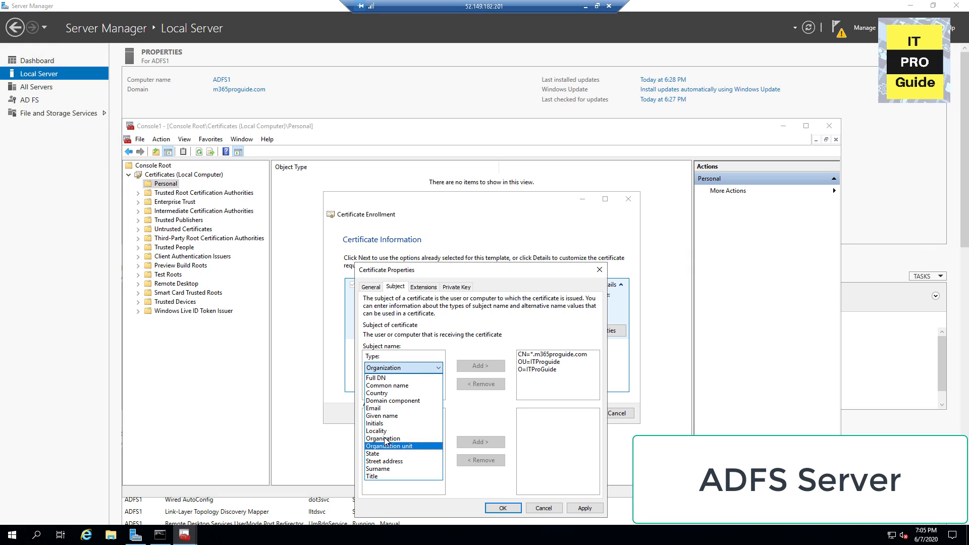
click(381, 395)
click(382, 394)
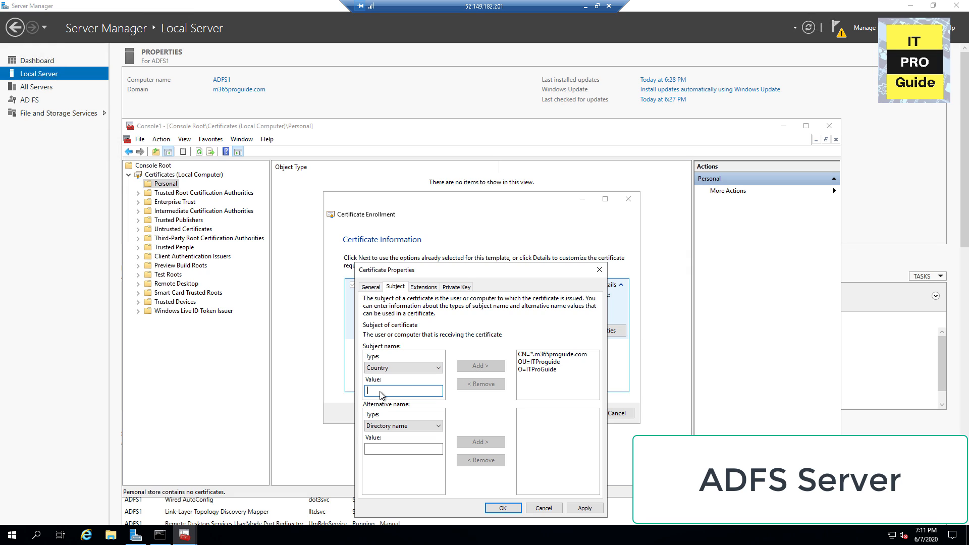
text(AE)
click(493, 366)
click(404, 368)
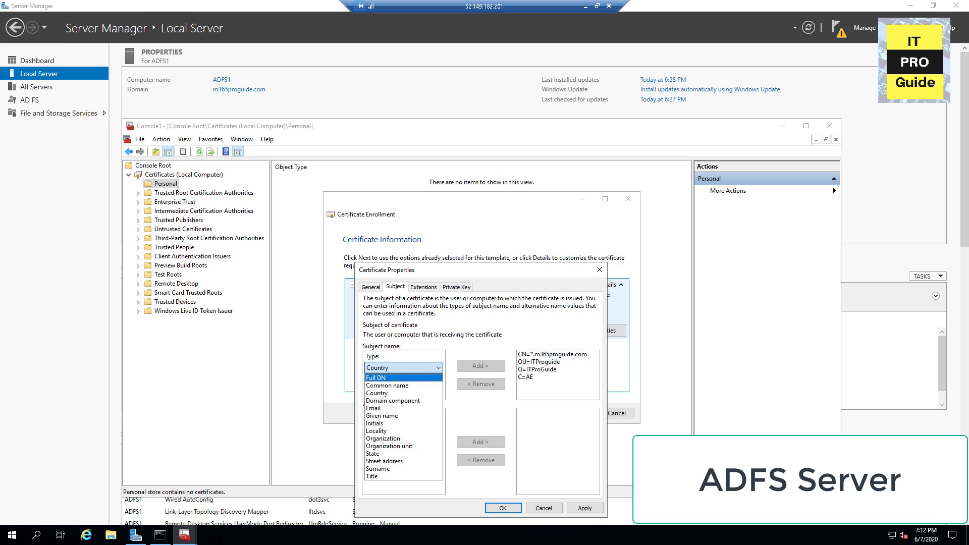
click(382, 437)
click(391, 391)
text(AbuDhabi)
click(481, 366)
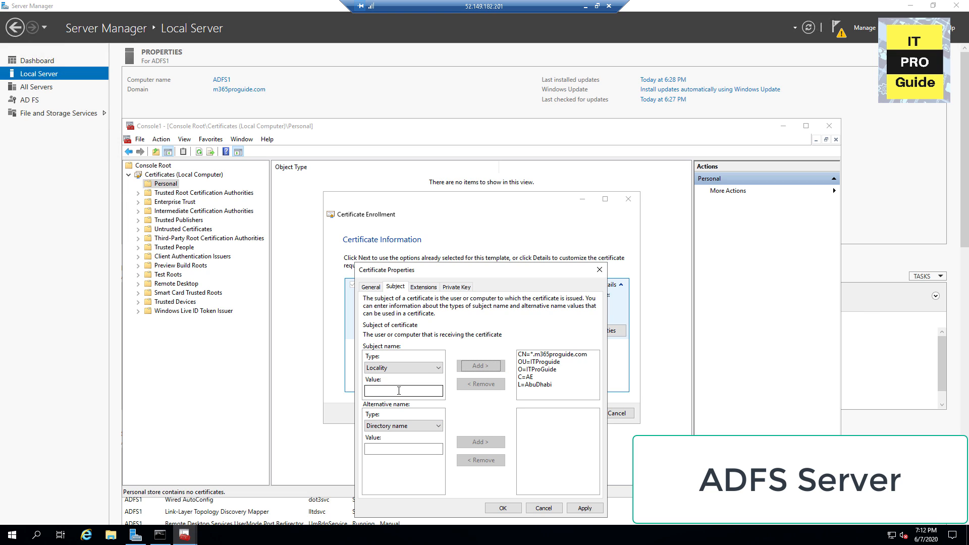
click(403, 368)
click(383, 463)
click(380, 392)
text(Abudhabi)
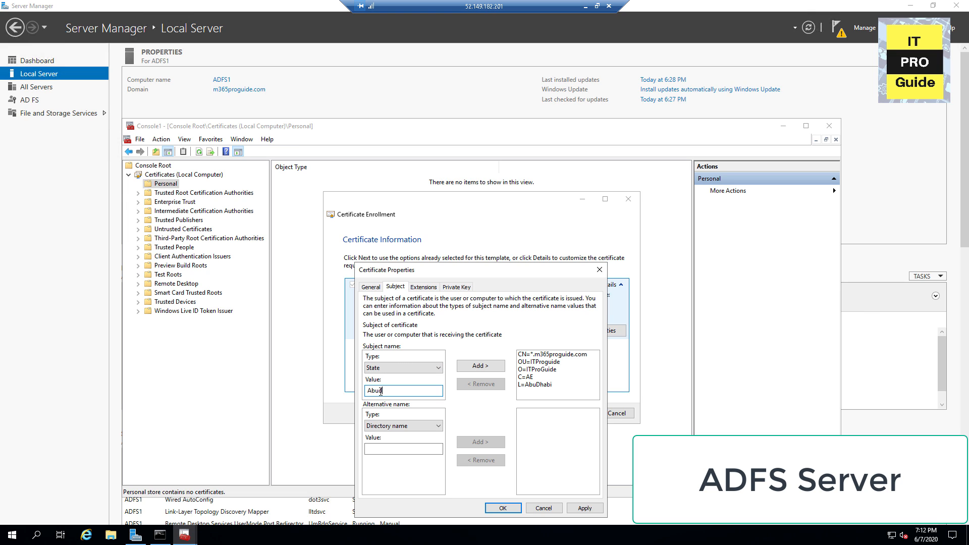
click(489, 367)
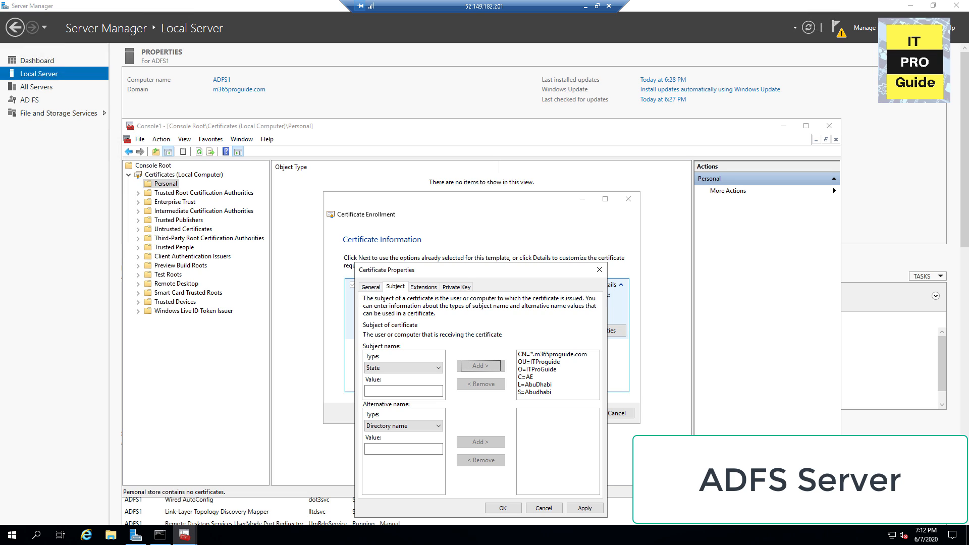
click(427, 289)
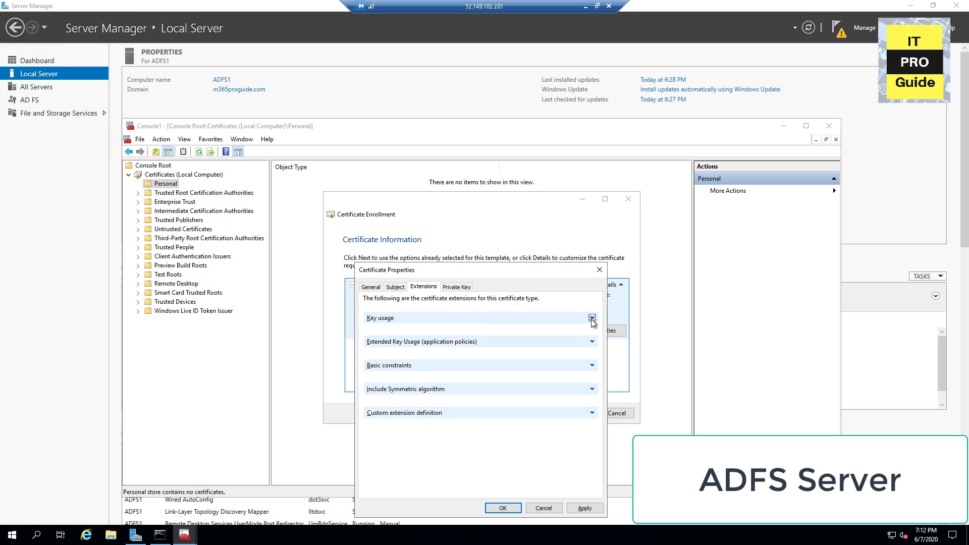
Step: Add Digital signature and Encipher only as the request's key usages
click(590, 318)
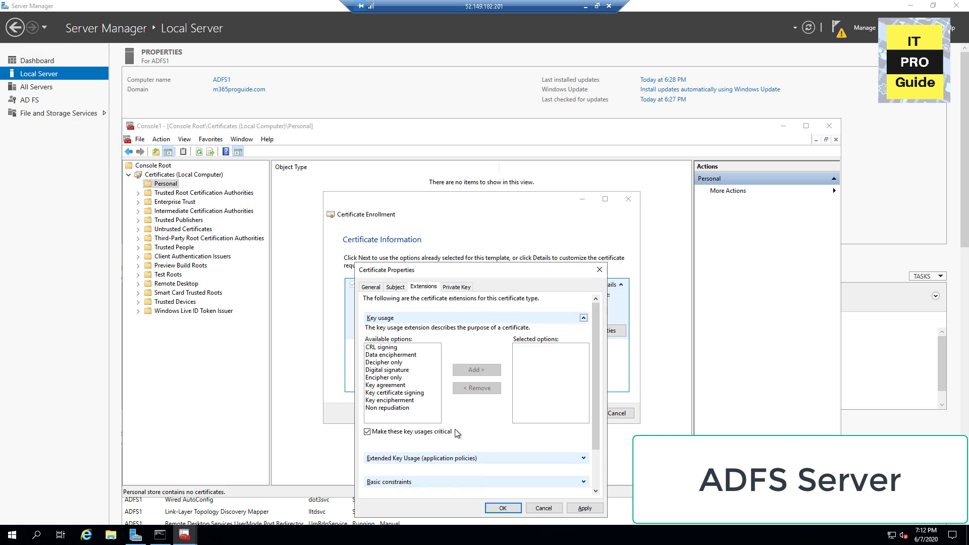
click(402, 371)
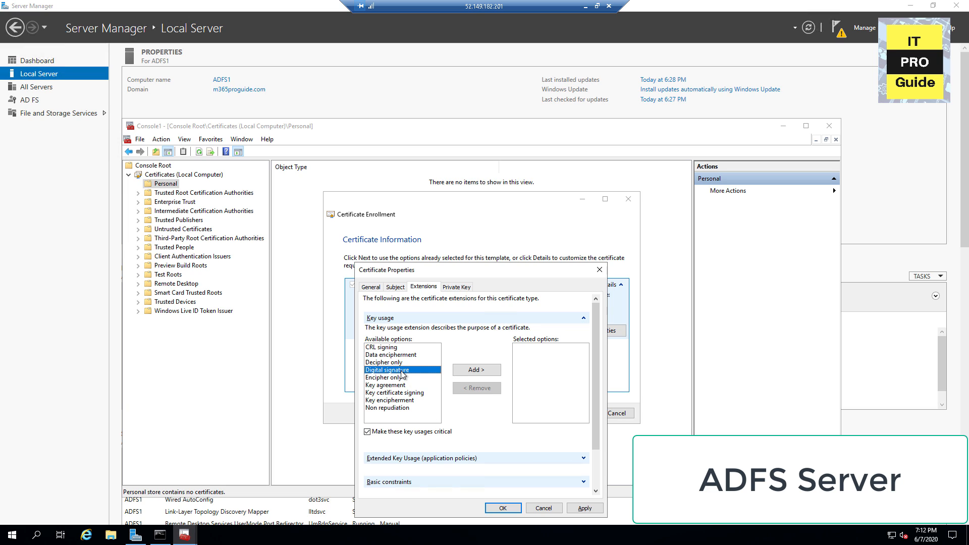
click(473, 371)
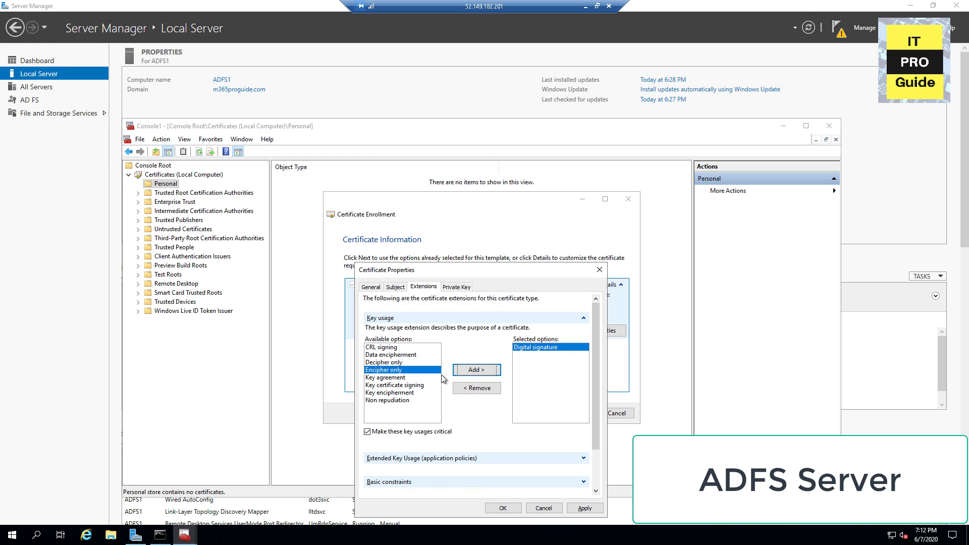
click(474, 370)
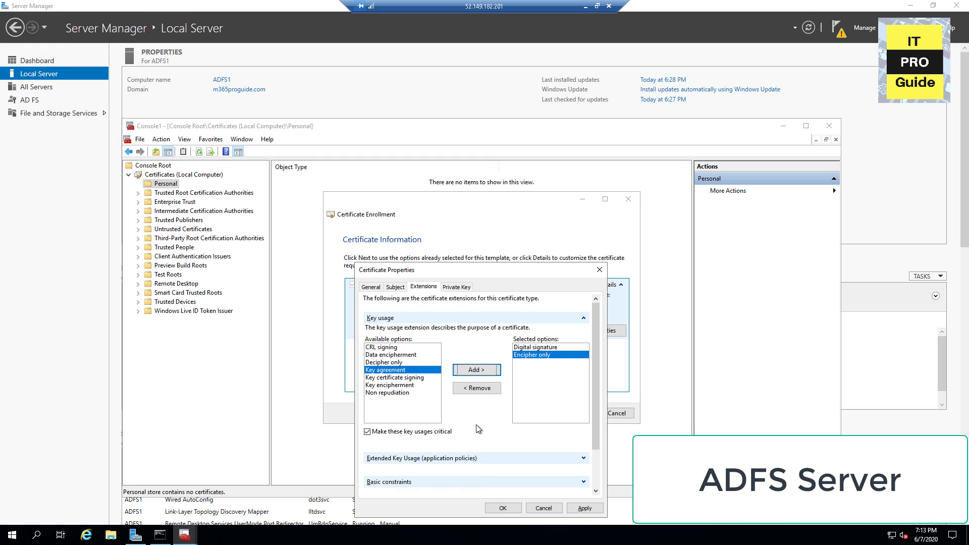
scroll(477, 427, down, 5)
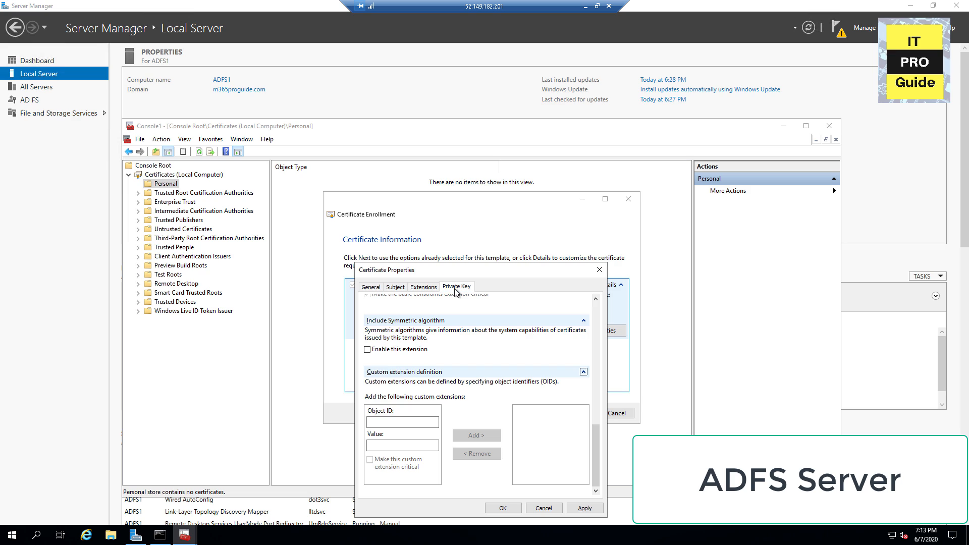
Step: Make the private key exportable with a 4096-bit key size and apply the properties
click(456, 287)
click(592, 326)
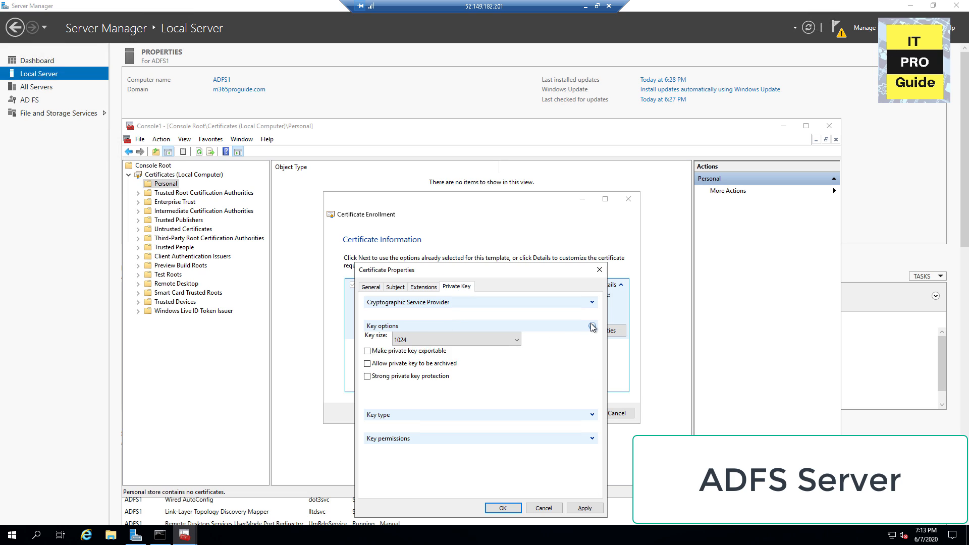
click(420, 364)
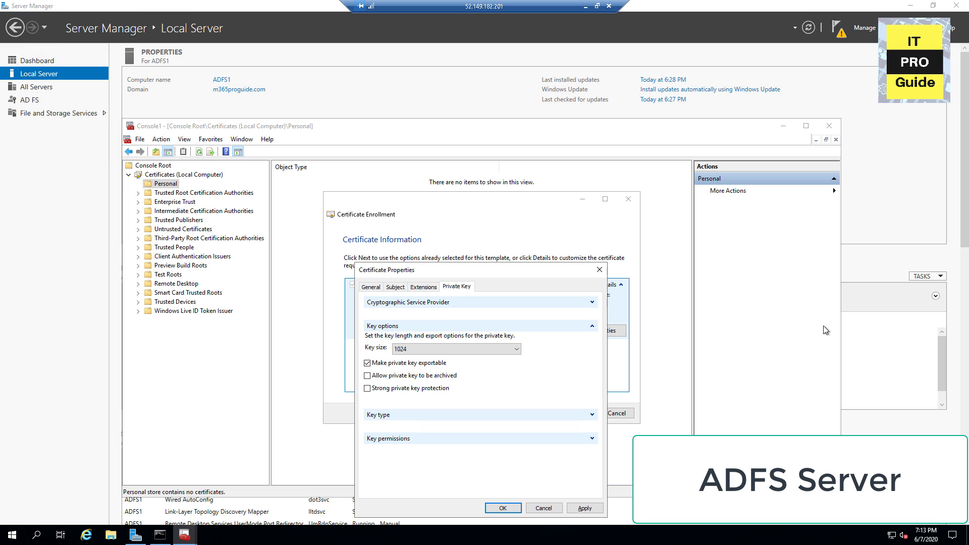
click(515, 350)
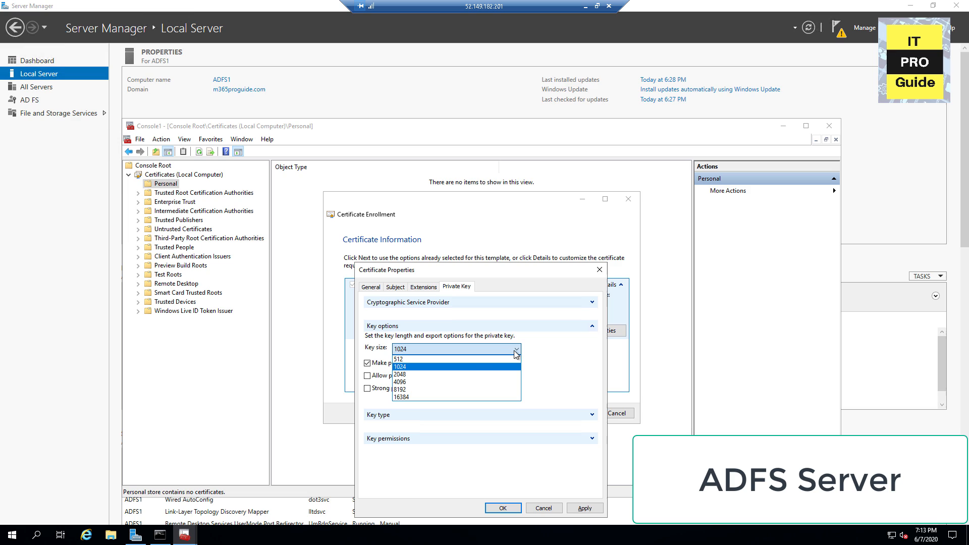
click(424, 382)
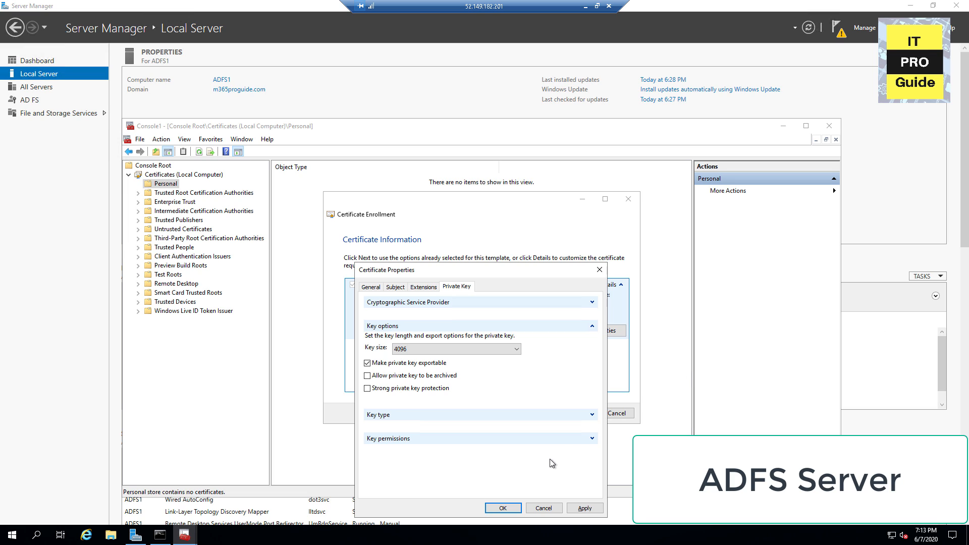
click(508, 506)
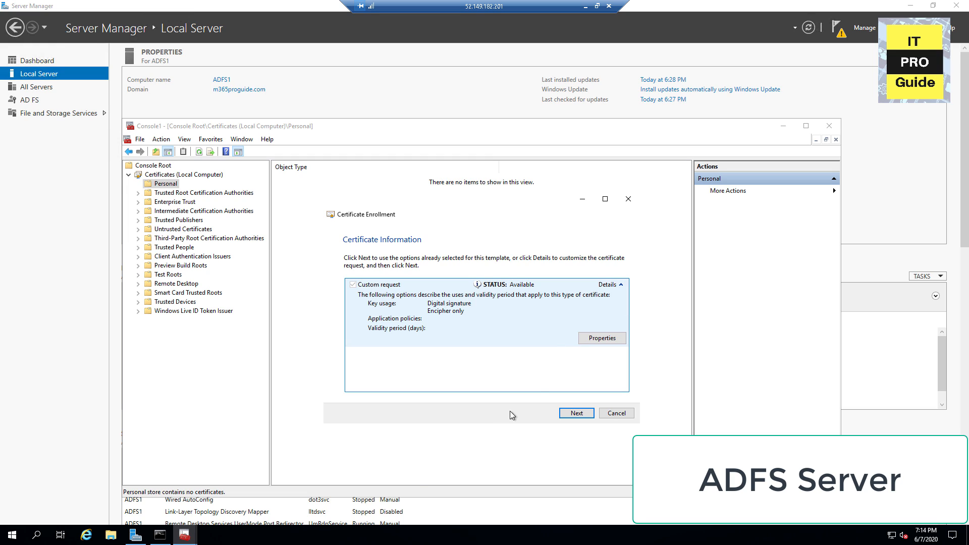
click(601, 338)
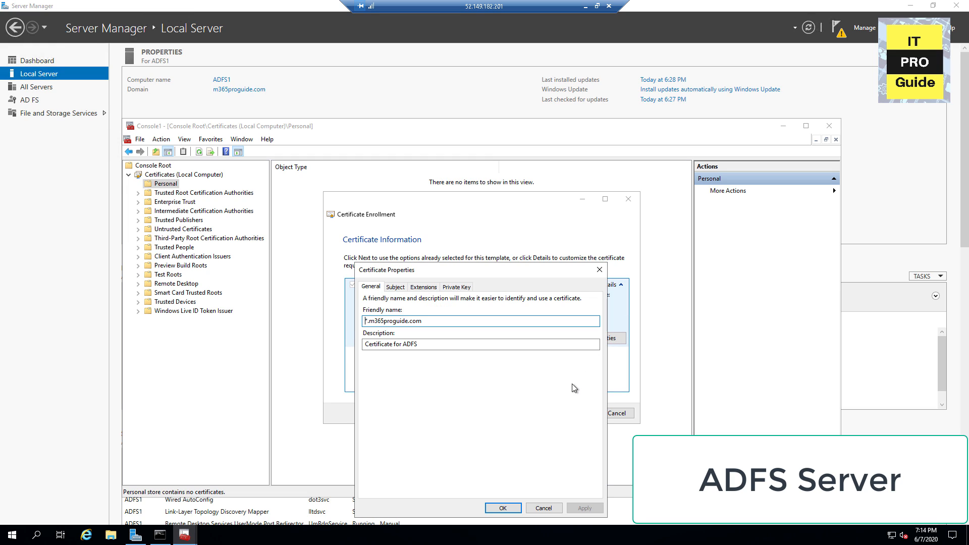
click(599, 271)
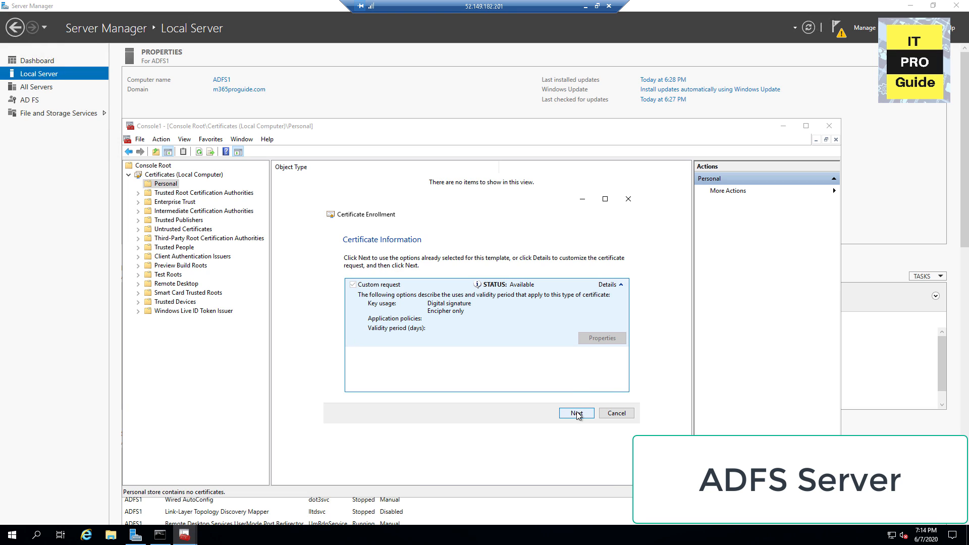
Step: Save the offline request as C:\wildcardreq in Base 64 format
click(577, 414)
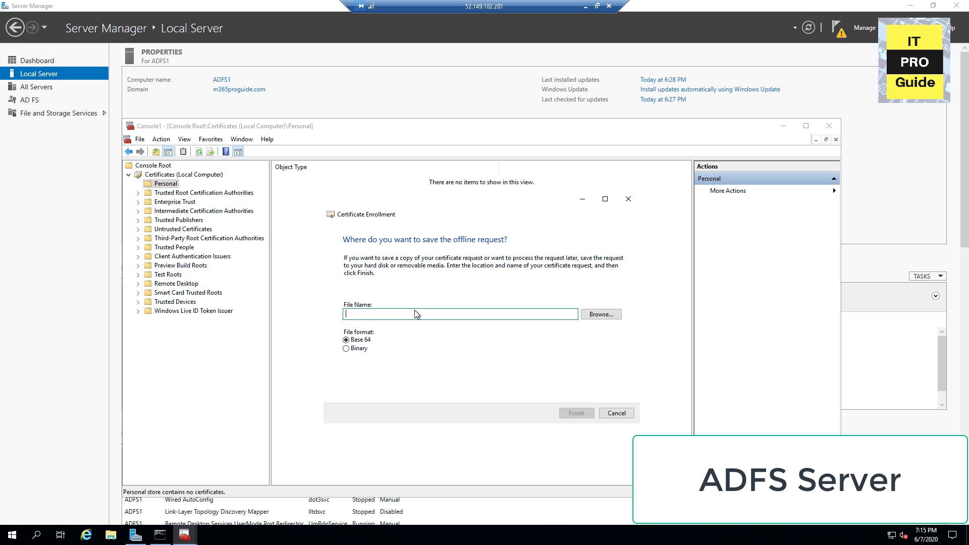
text(C:\wildcardreq)
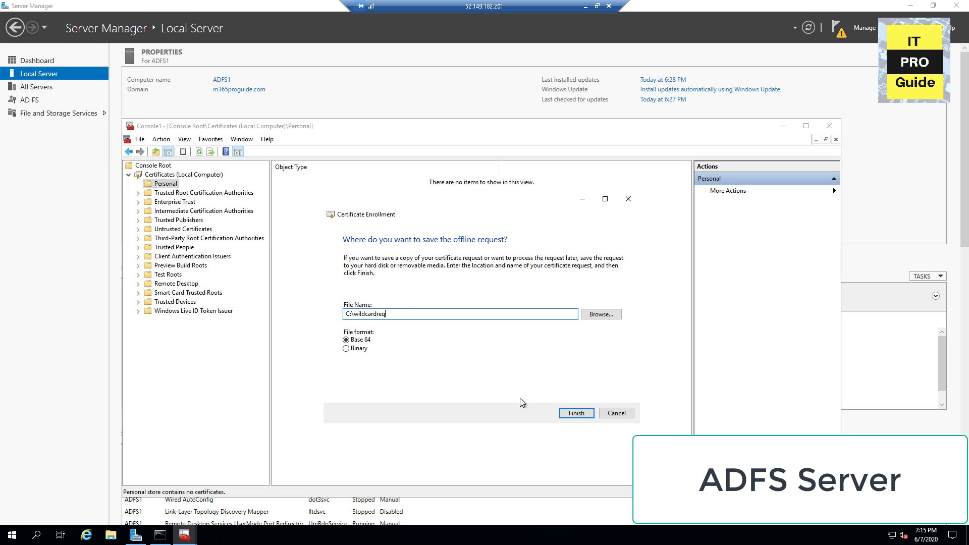
click(562, 414)
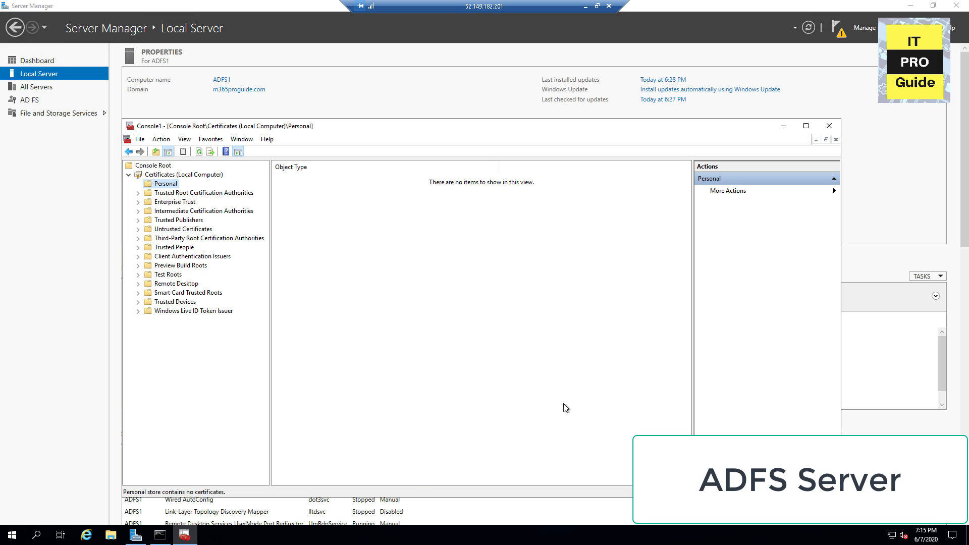
click(117, 534)
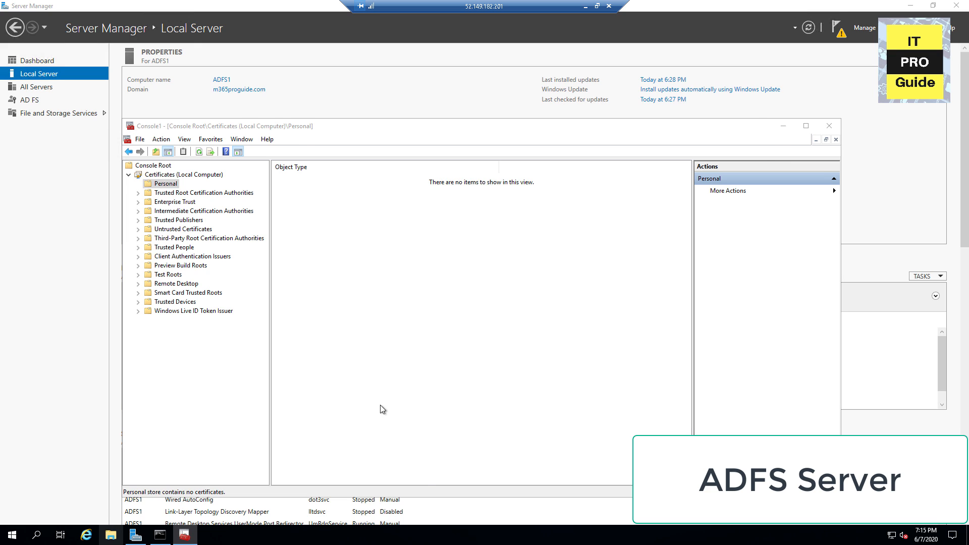
Step: Open wildcardreq from the Windows (C:) drive in Notepad to view the CSR text
click(263, 230)
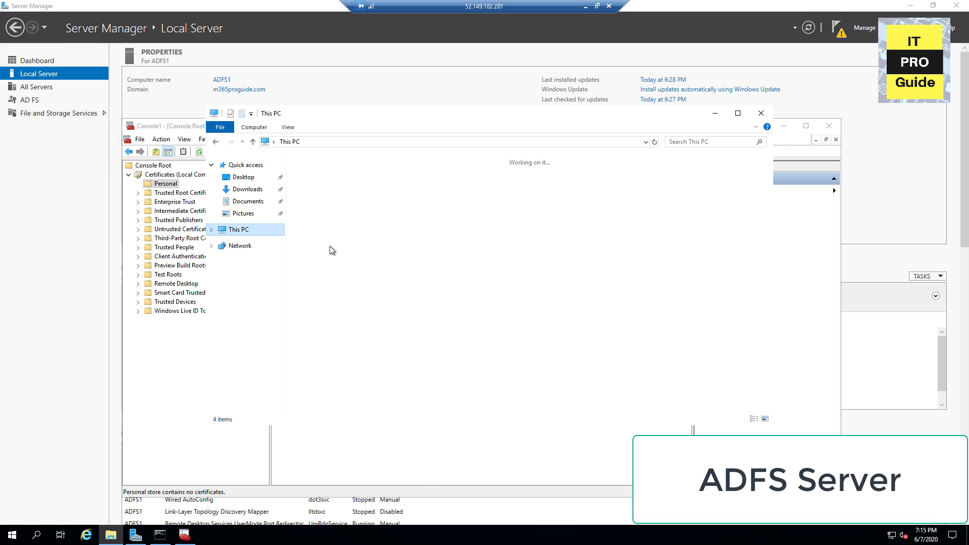
click(379, 276)
double_click(379, 273)
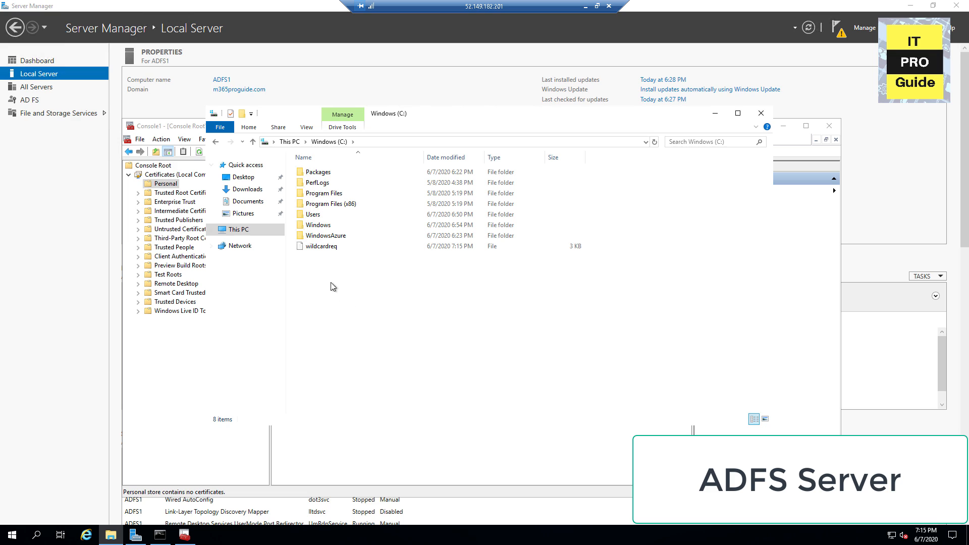
right_click(326, 256)
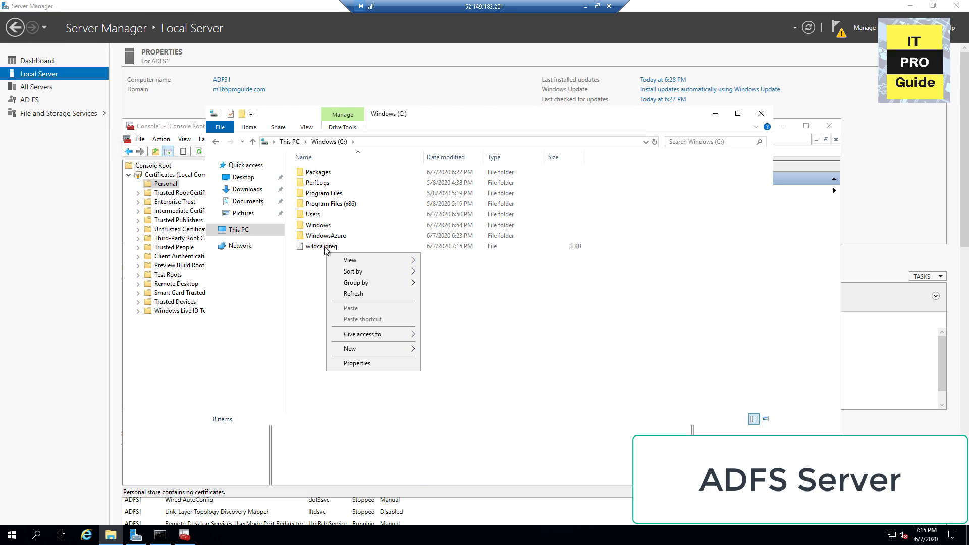
click(328, 249)
double_click(330, 248)
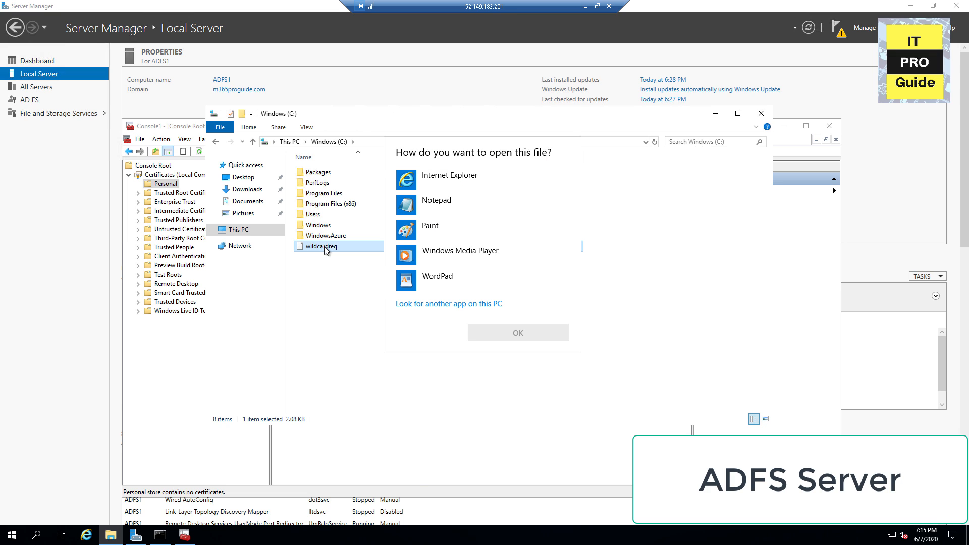
double_click(431, 201)
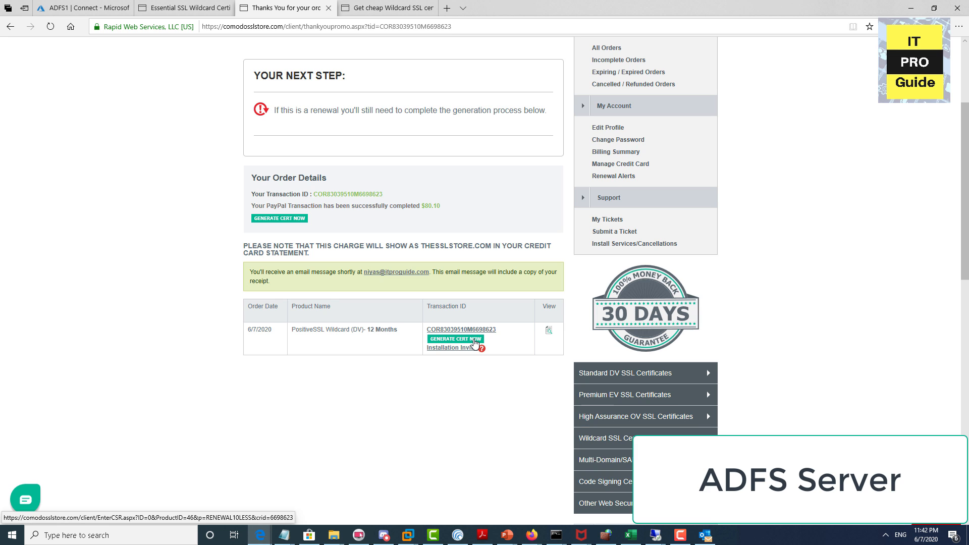
Step: Start generating the wildcard certificate with CNAME validation and paste in the CSR
click(475, 343)
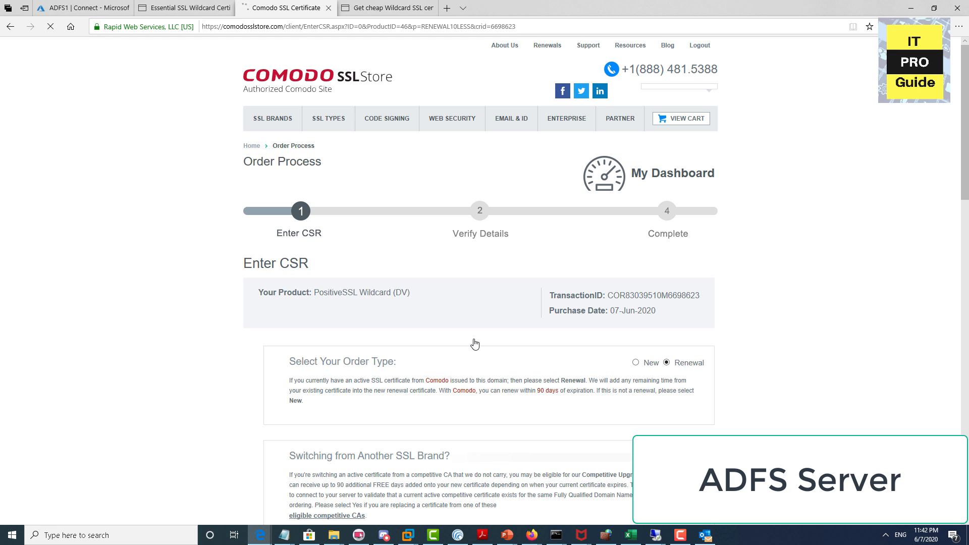
scroll(474, 343, down, 6)
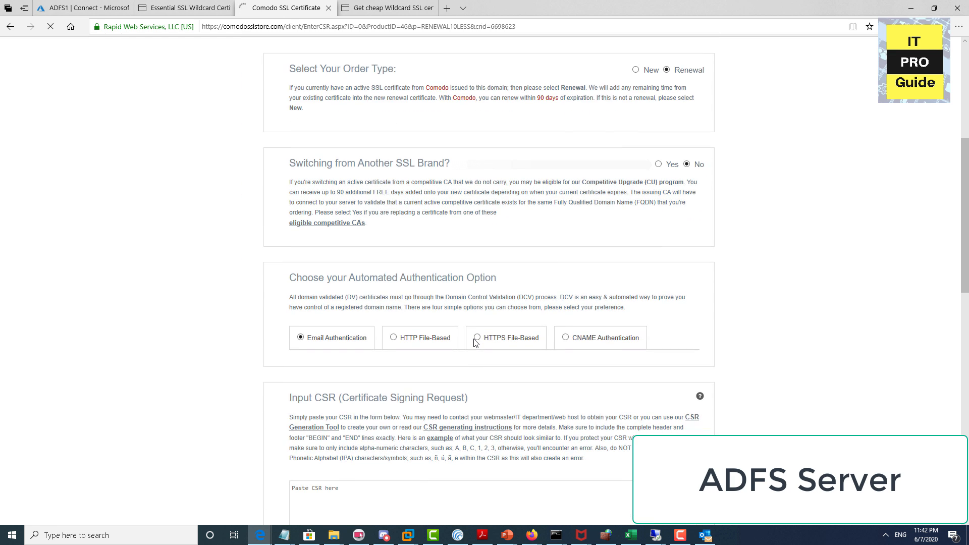
scroll(474, 339, down, 1)
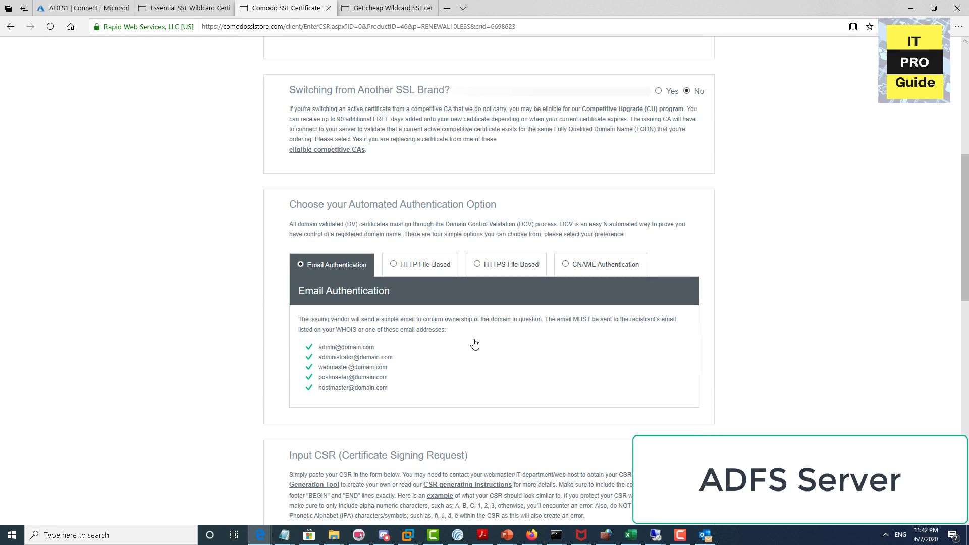
click(564, 267)
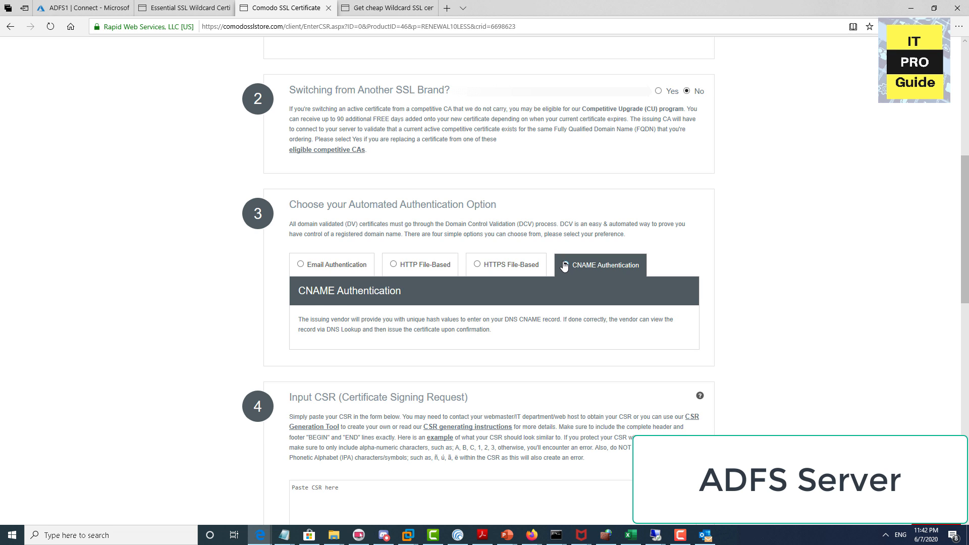
scroll(564, 266, down, 4)
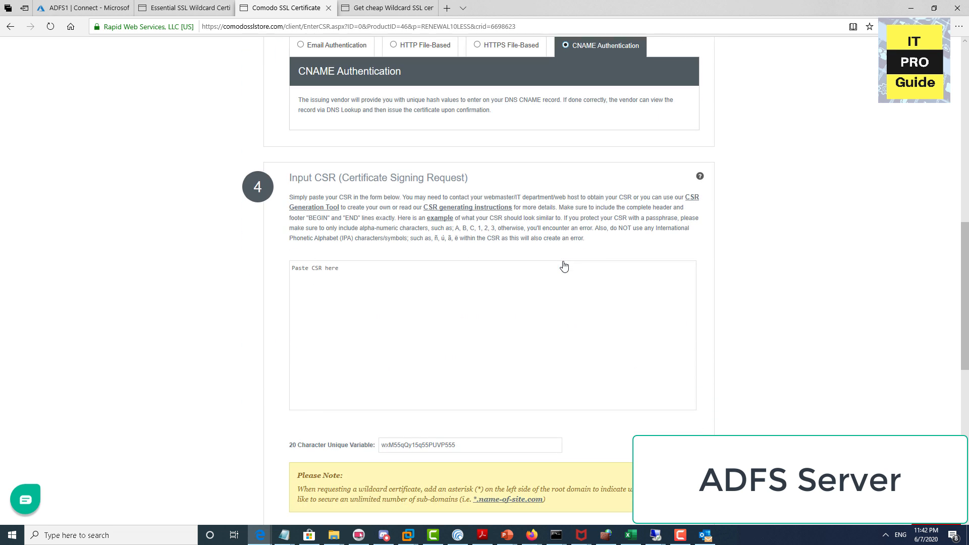
key(ctrl+v)
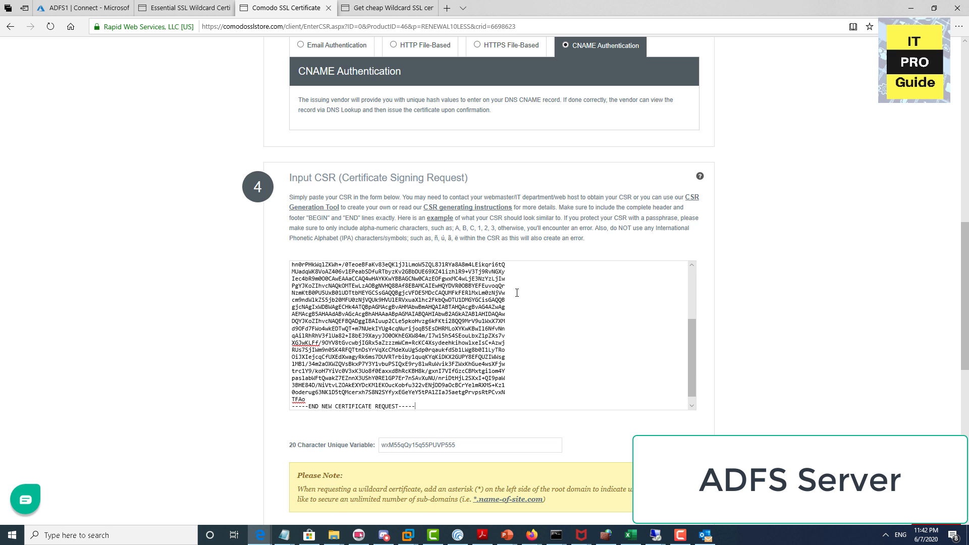
scroll(504, 290, down, 3)
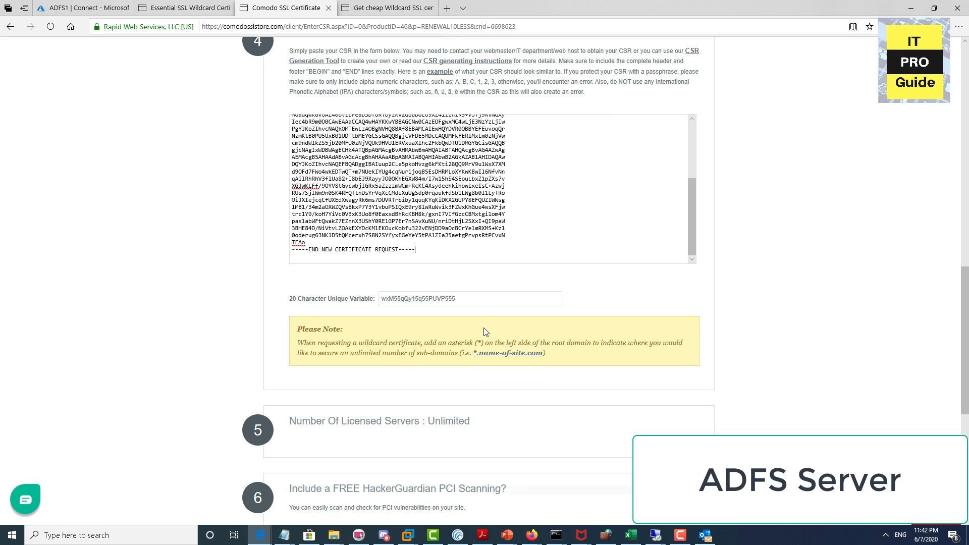
Step: Choose Microsoft IIS 5.x and later as the server platform for the order
scroll(485, 332, down, 3)
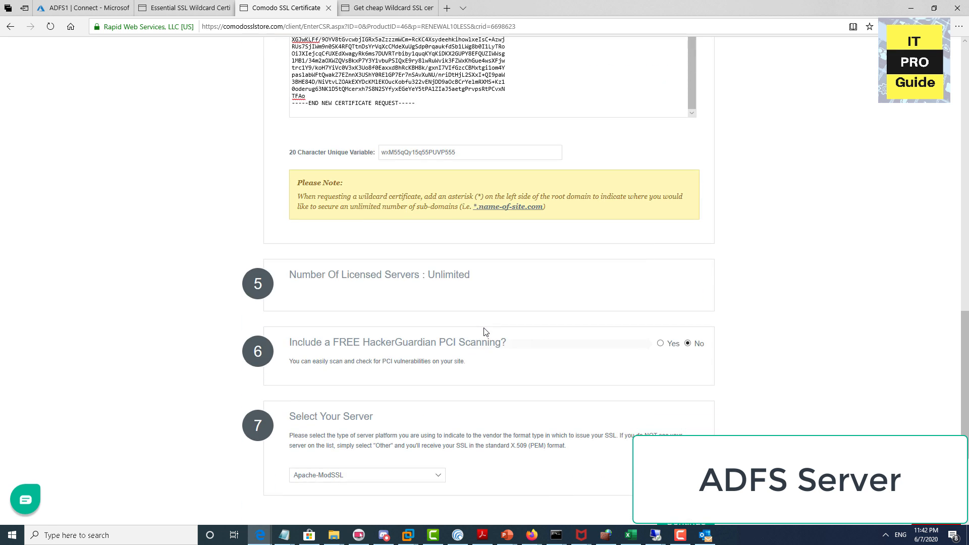
scroll(484, 331, down, 1)
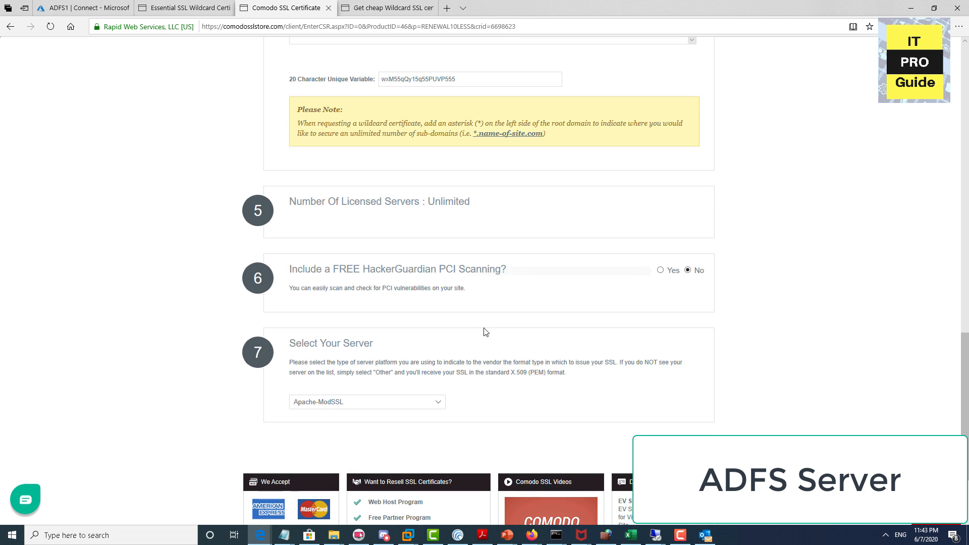
click(424, 407)
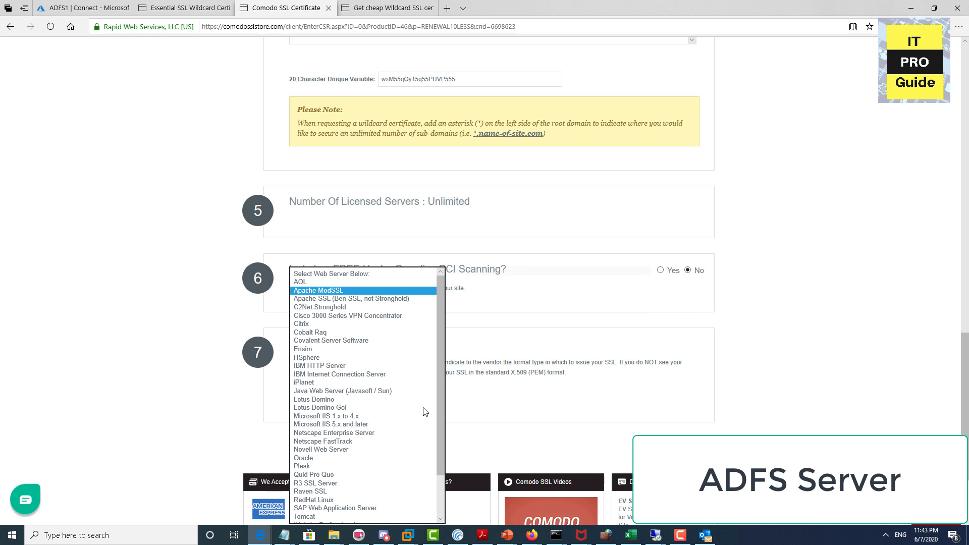
scroll(339, 442, down, 2)
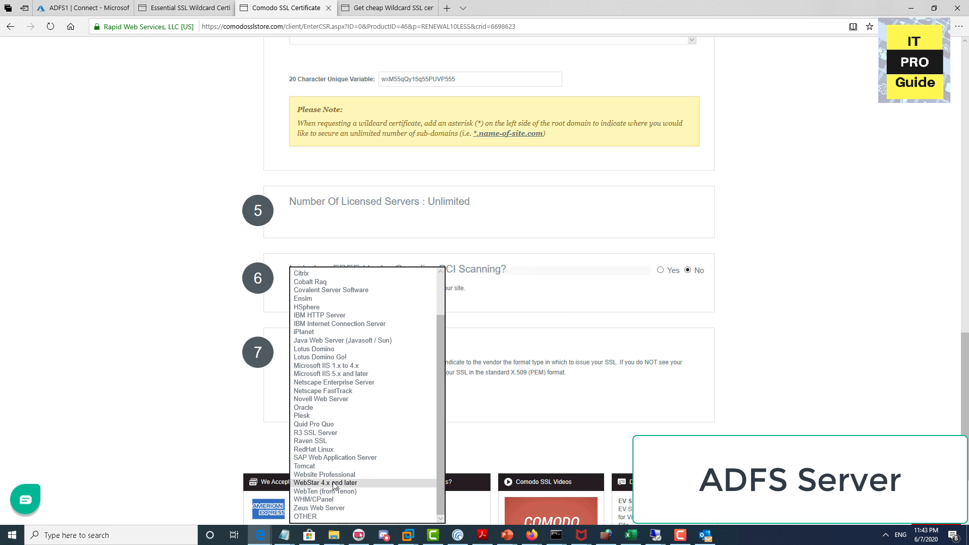
click(349, 376)
scroll(691, 337, down, 2)
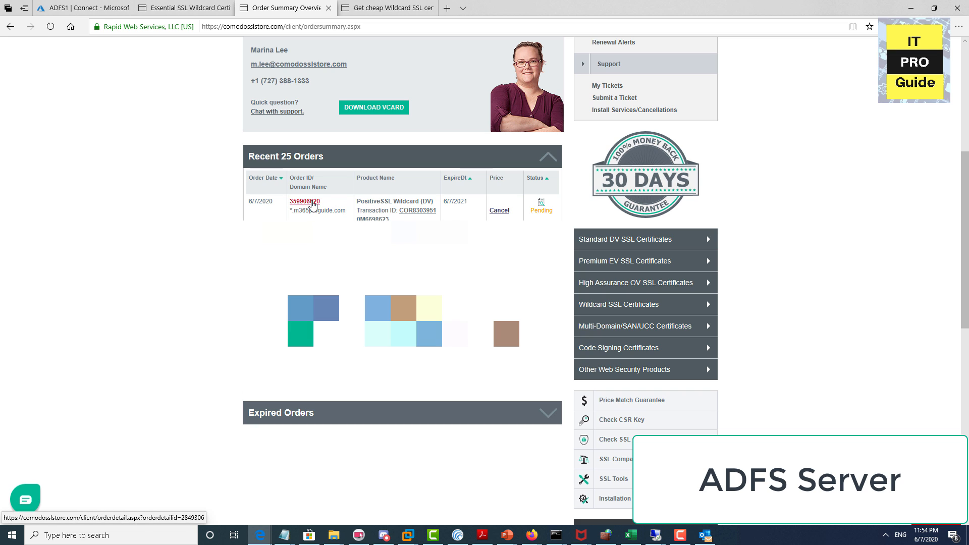
Step: Open the pending order's details and select the full step-4 CNAME 'Point to' value
click(312, 202)
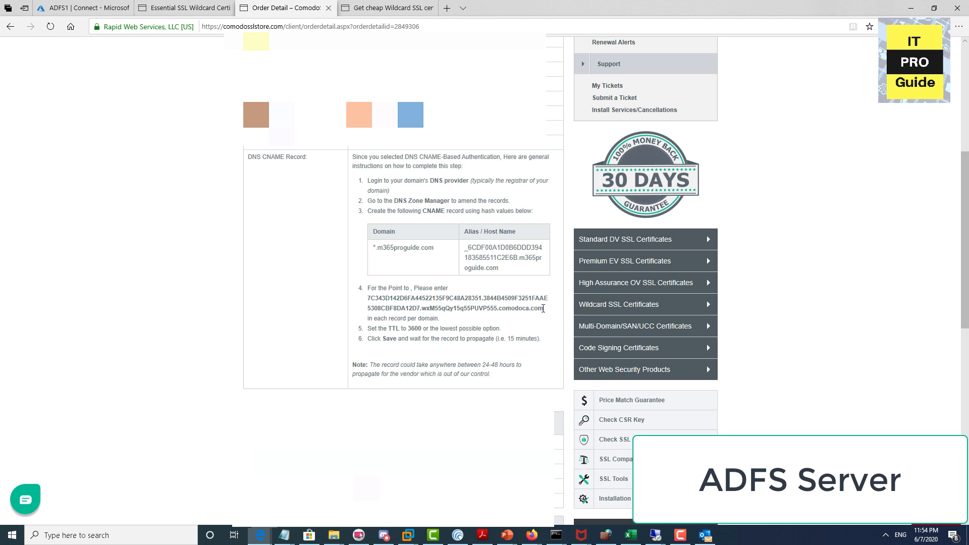
drag(544, 308, 368, 299)
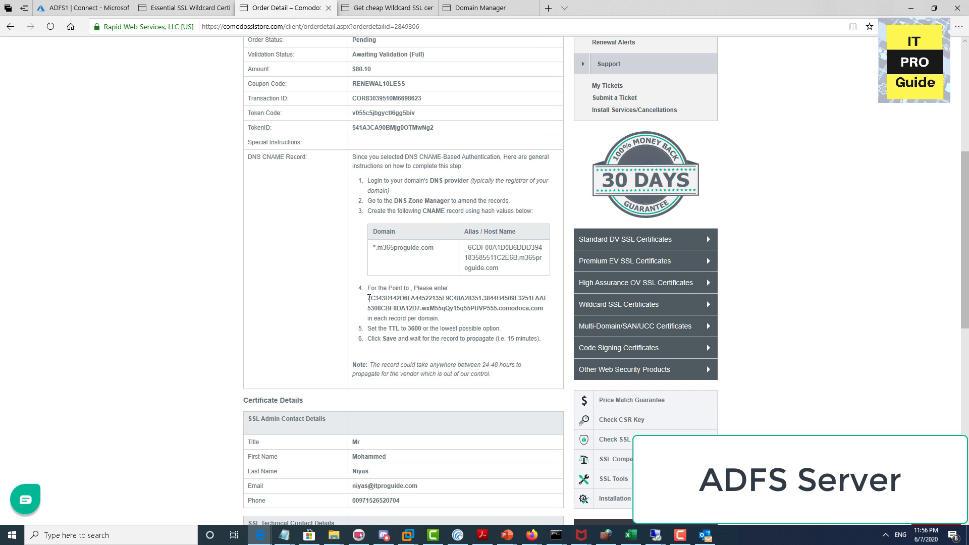
drag(369, 298, 539, 315)
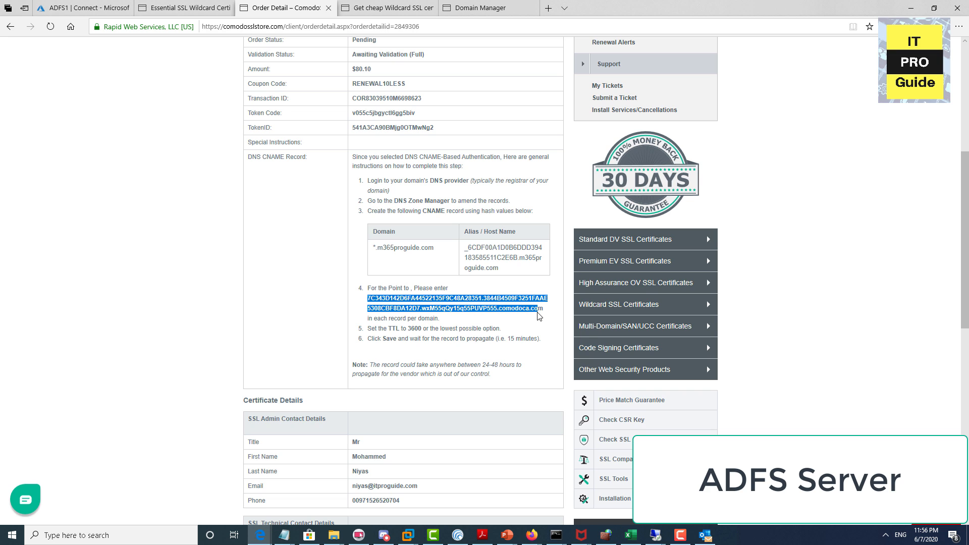
Step: Paste the copied target into the GoDaddy CNAME Points to field and save the record
click(492, 8)
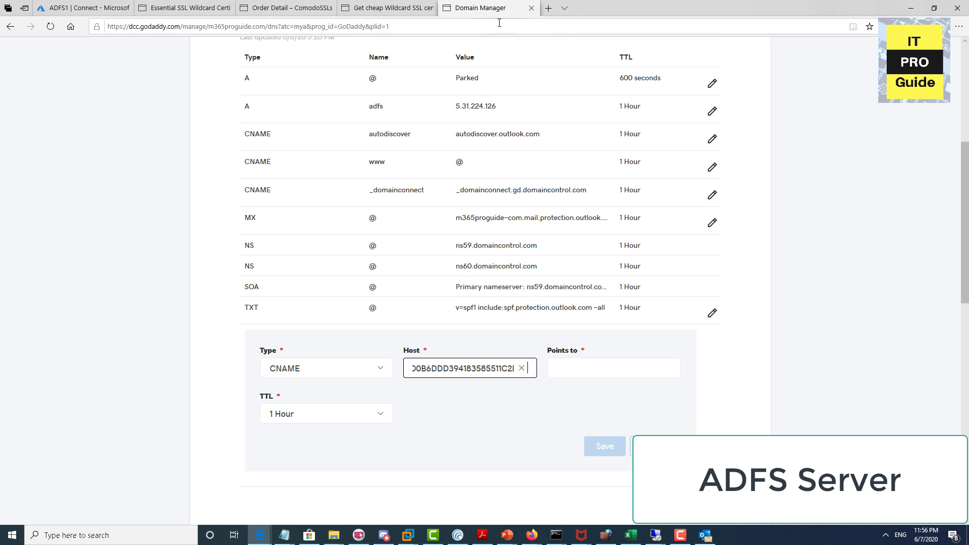
click(565, 368)
key(ctrl+v)
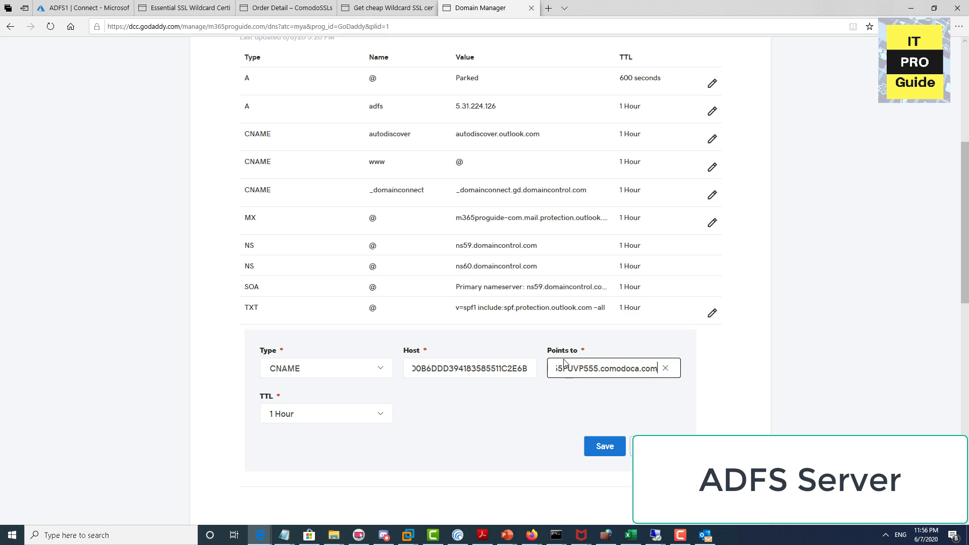
click(605, 446)
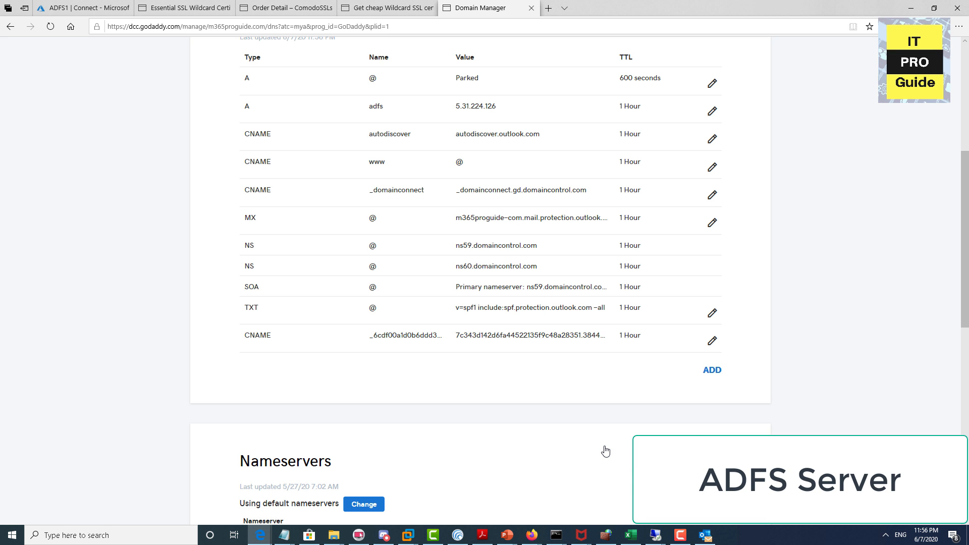
scroll(488, 327, down, 3)
scroll(488, 327, up, 10)
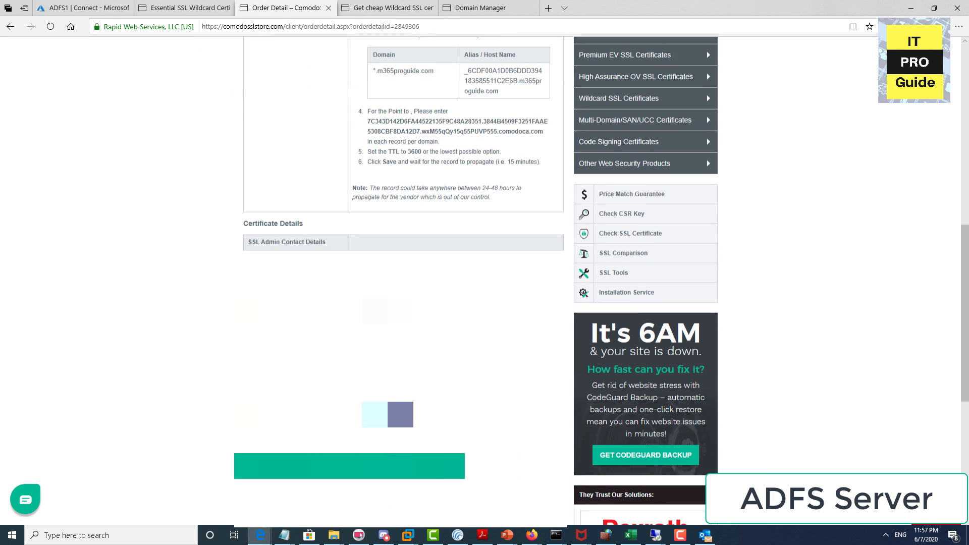
scroll(404, 328, down, 1)
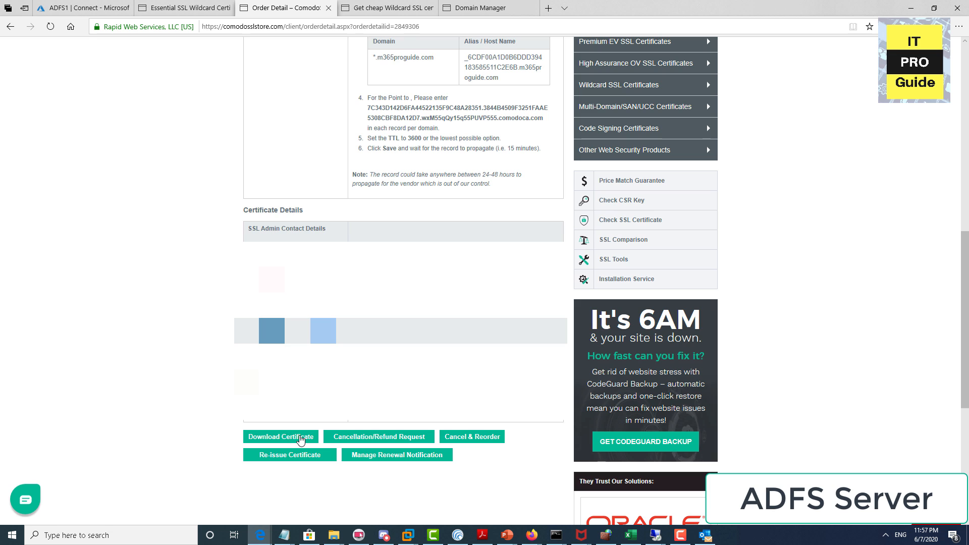
Step: Download and save the issued certificate zip, then show it in the Downloads folder
click(300, 437)
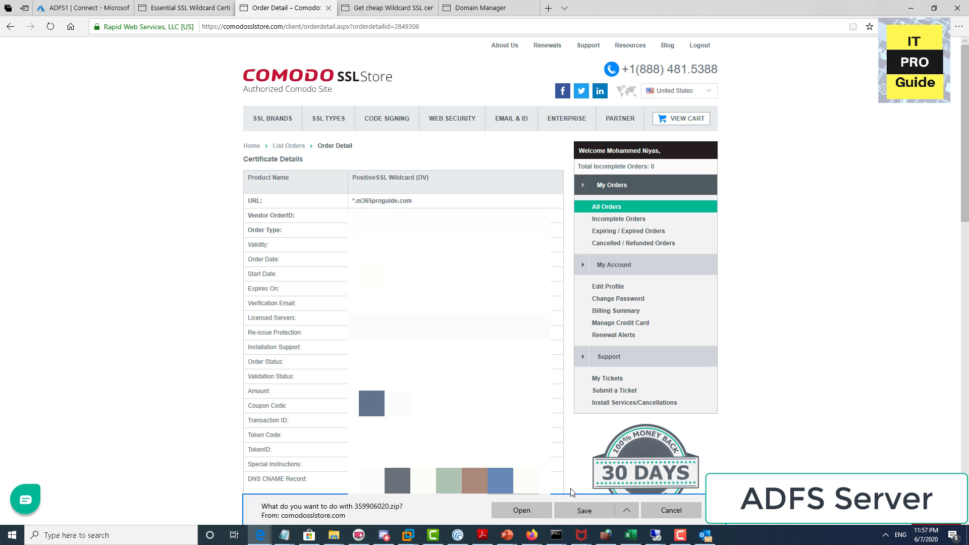
click(581, 511)
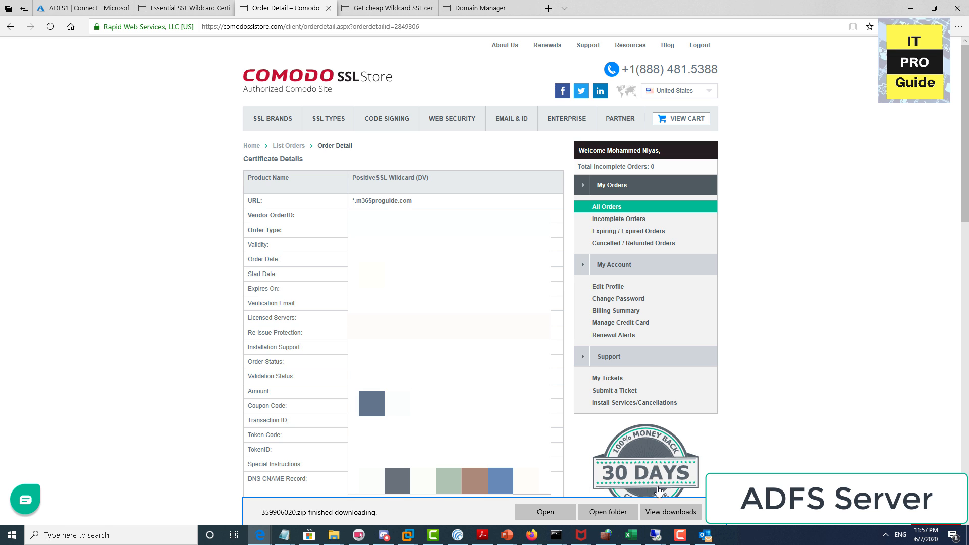
click(628, 511)
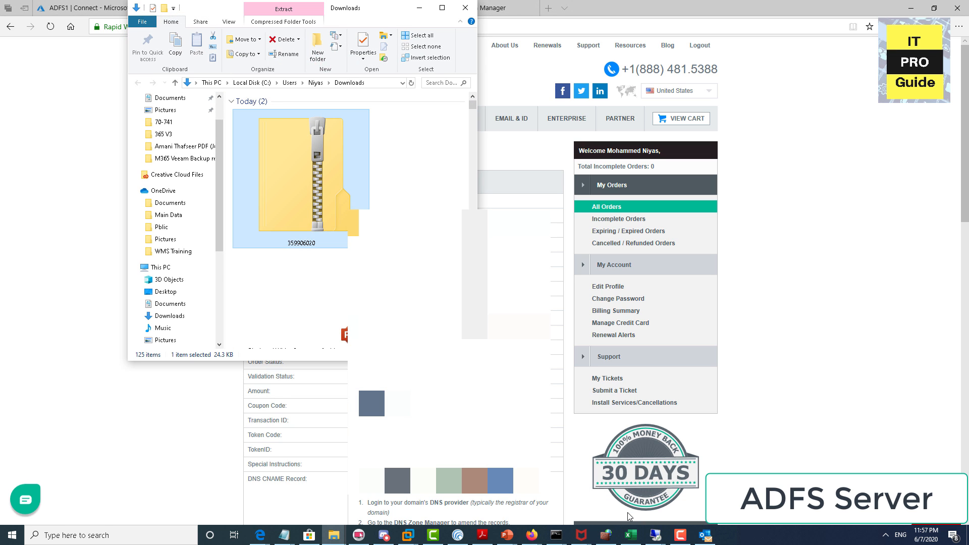
Step: Copy the certificate zip file in File Explorer
right_click(330, 173)
click(367, 355)
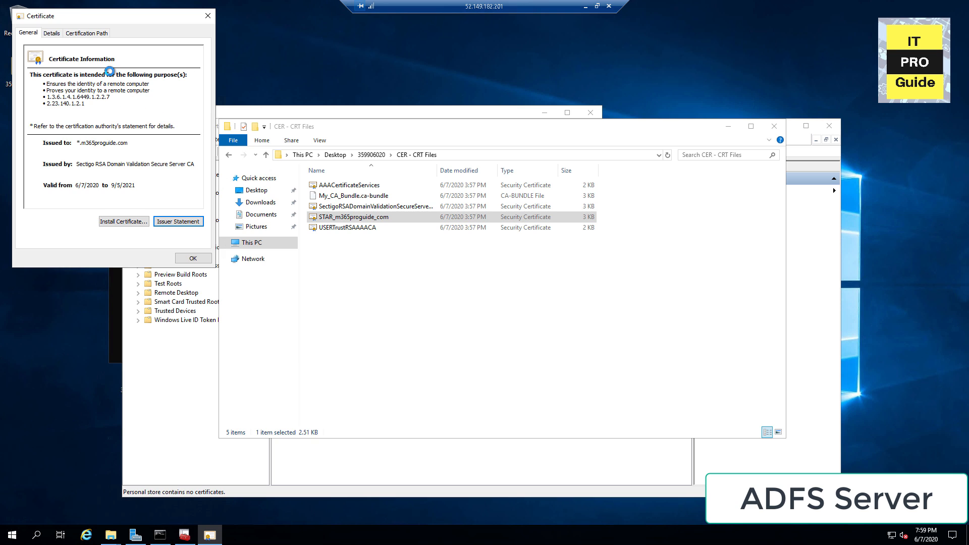
Step: Review the STAR_m365proguide_com certificate's certification path, then close its details window
drag(62, 18, 564, 123)
click(589, 138)
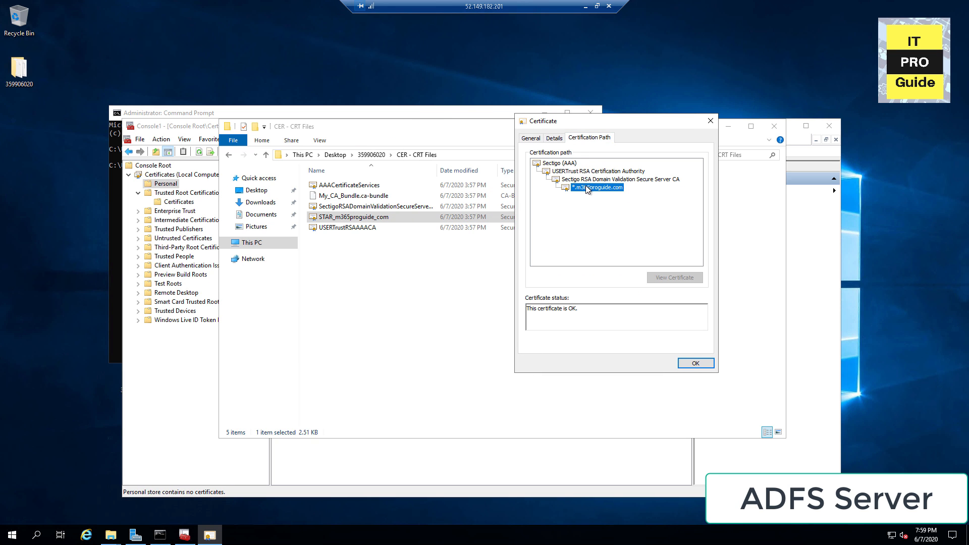
key(Escape)
Step: Install STAR_m365proguide_com for the Local Machine, placing it in the Personal store
right_click(389, 220)
click(434, 241)
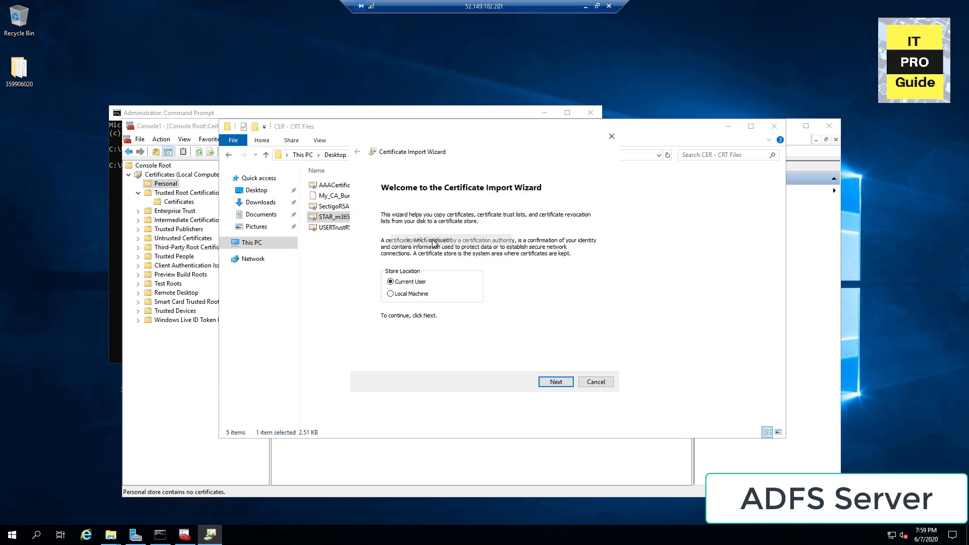
click(422, 295)
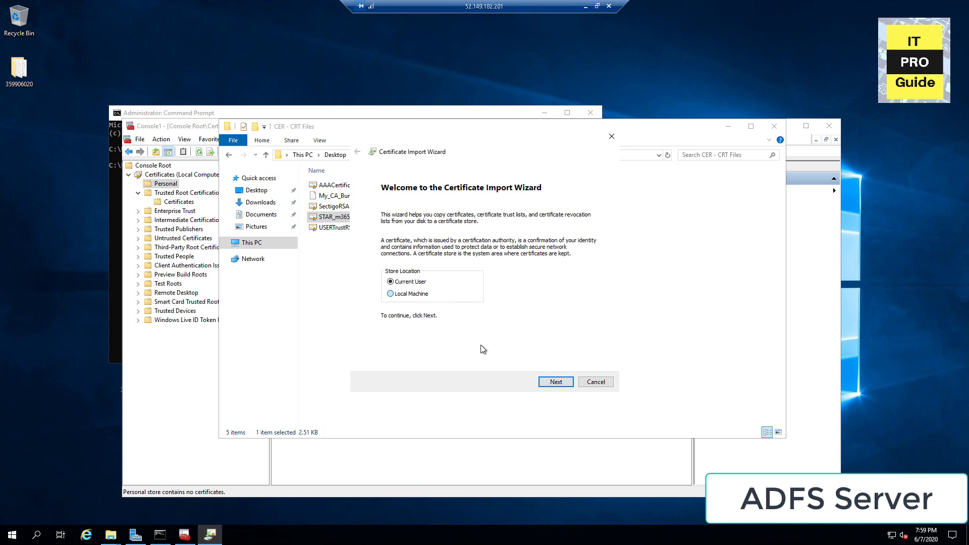
click(557, 382)
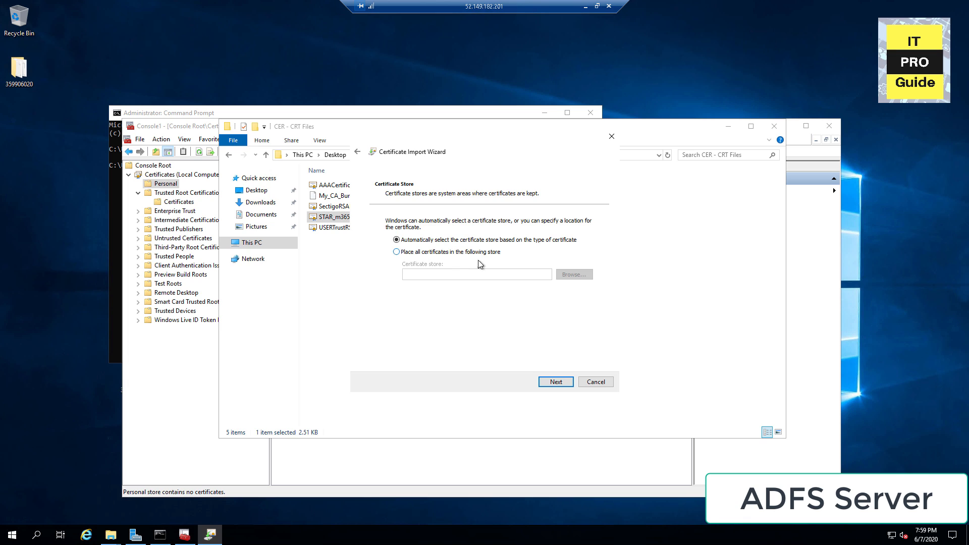
click(477, 252)
click(574, 274)
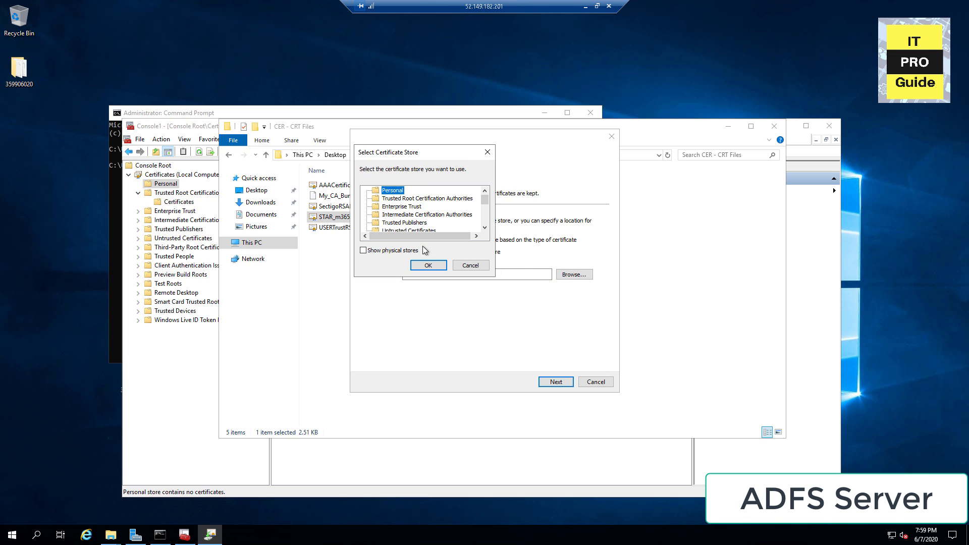
click(429, 266)
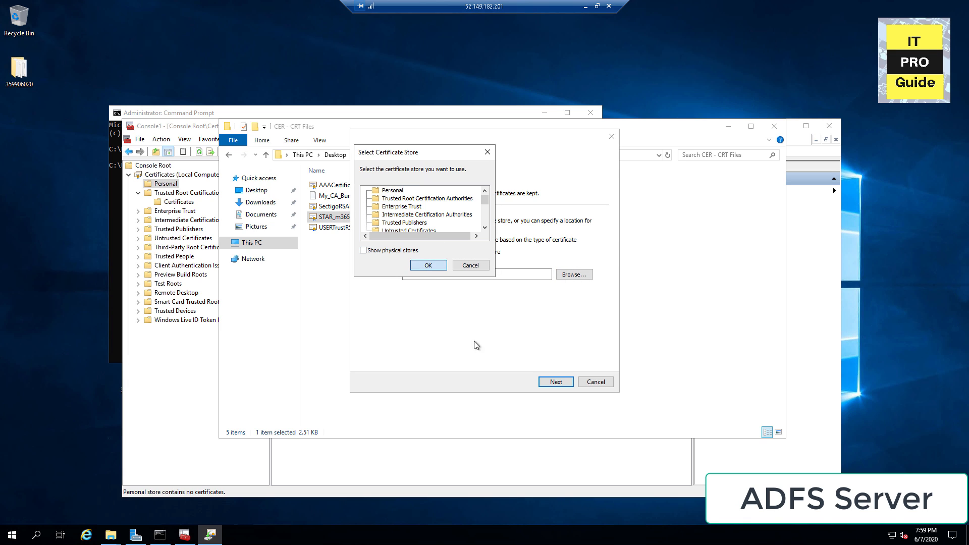
click(556, 382)
click(555, 384)
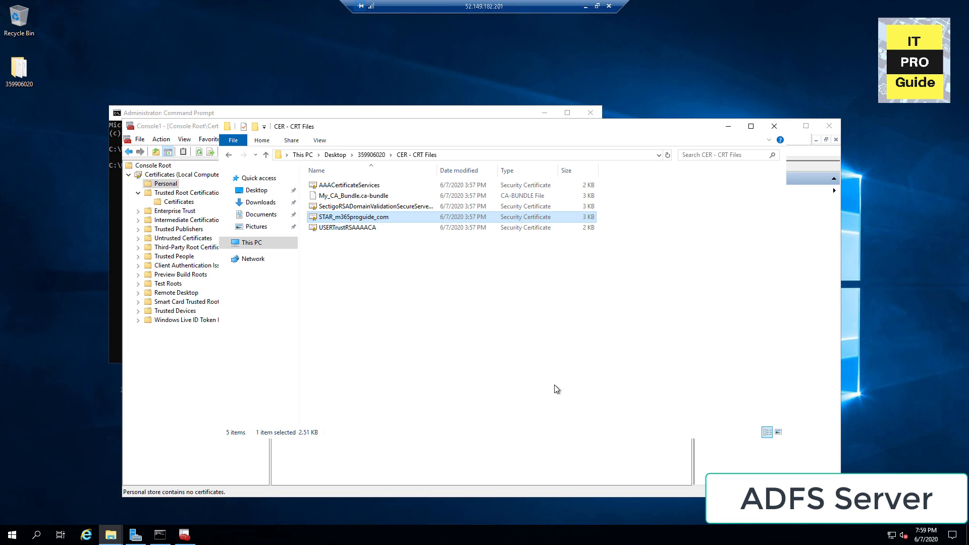
Step: Acknowledge the import, then open the *.m365proguide.com certificate in Personal and view its certification path
click(519, 303)
click(829, 129)
click(827, 125)
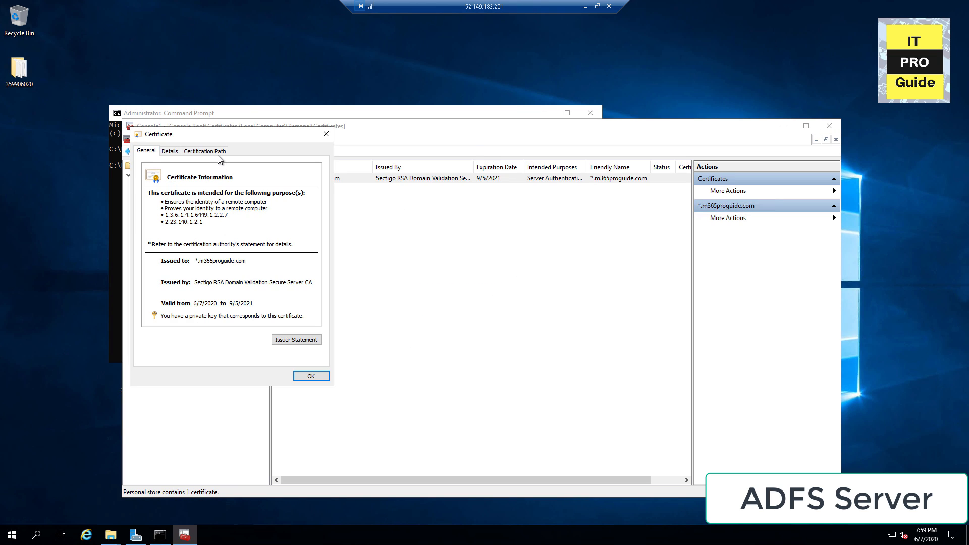
click(218, 151)
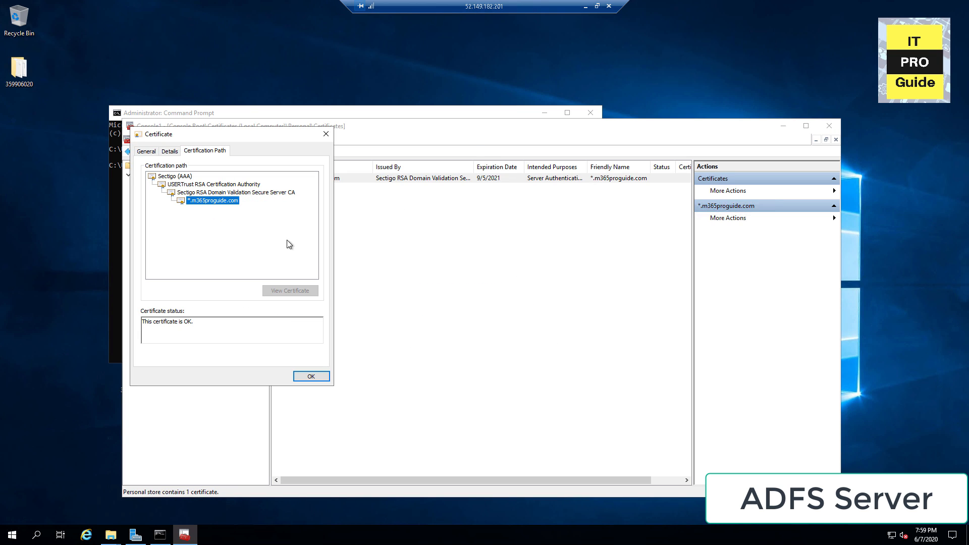
Step: Close the certificate and MMC without saving Console1, then minimize Explorer and Command Prompt
click(312, 376)
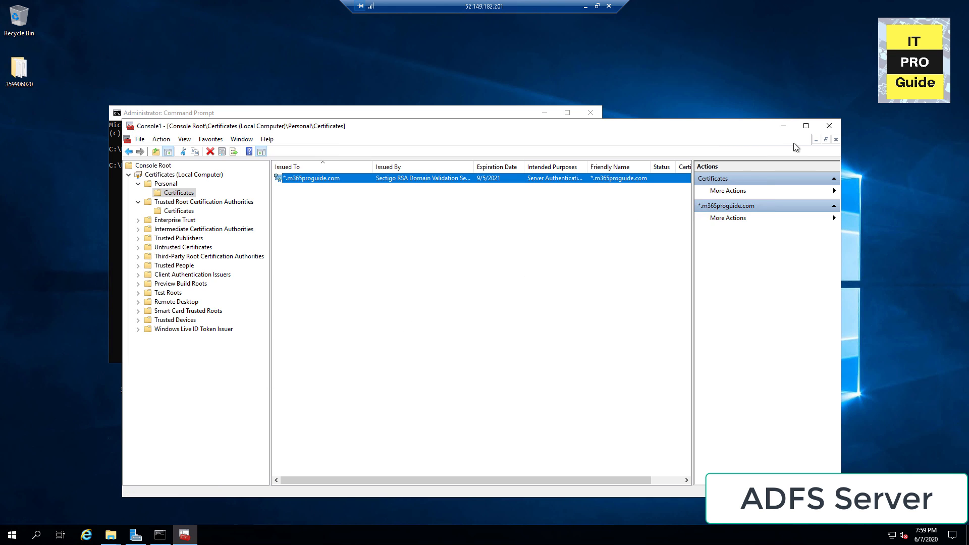
click(824, 127)
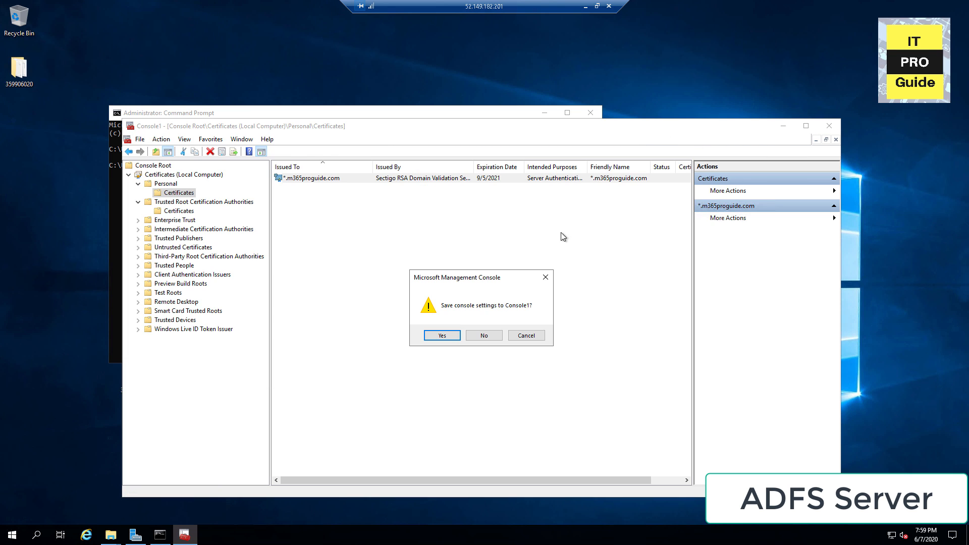
click(484, 336)
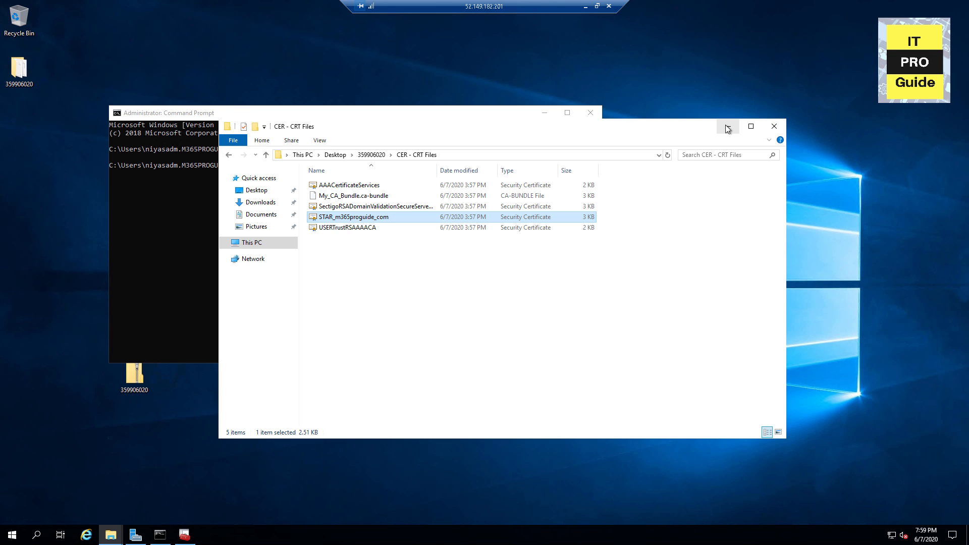
click(728, 126)
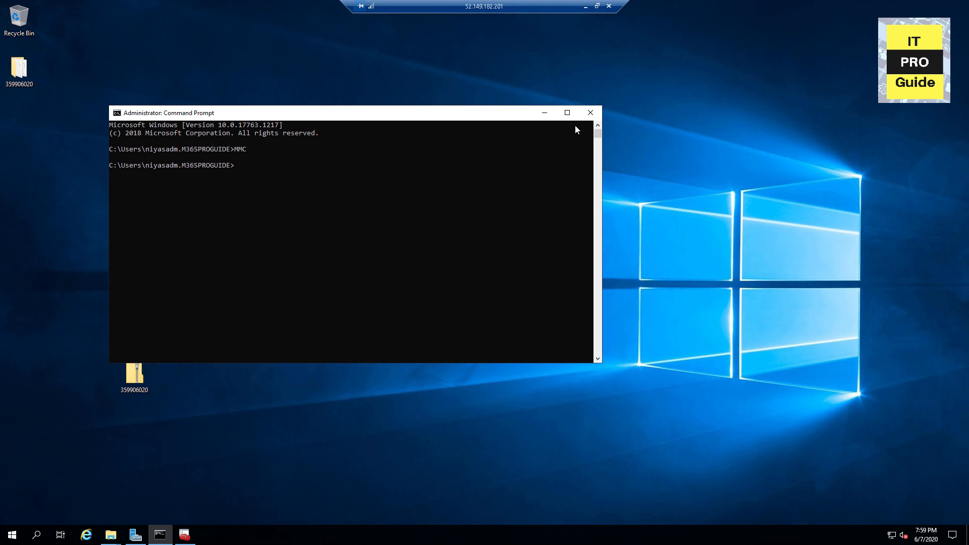
click(544, 112)
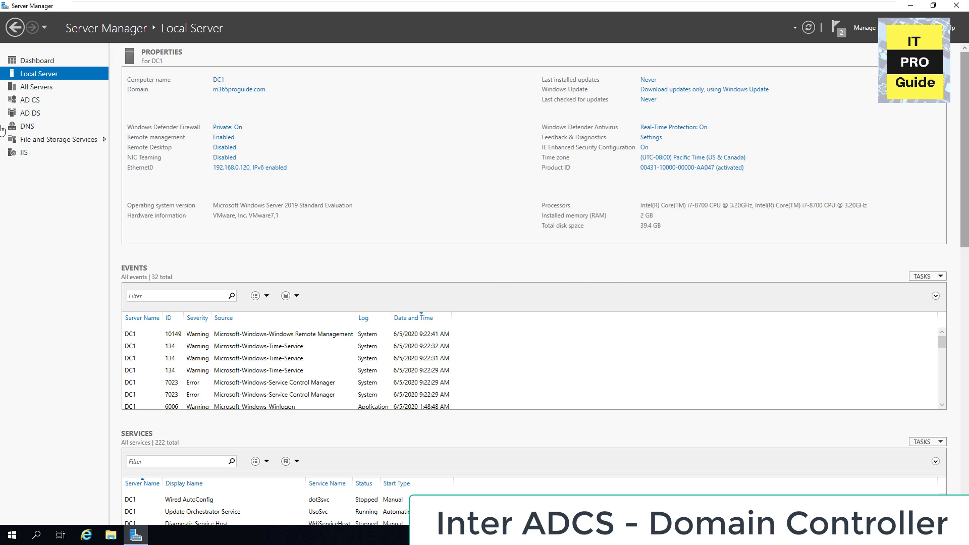
Step: Launch Certification Authority for DC1 from AD CS and list m365proguide-DC1-CA's Certificate Templates
click(31, 103)
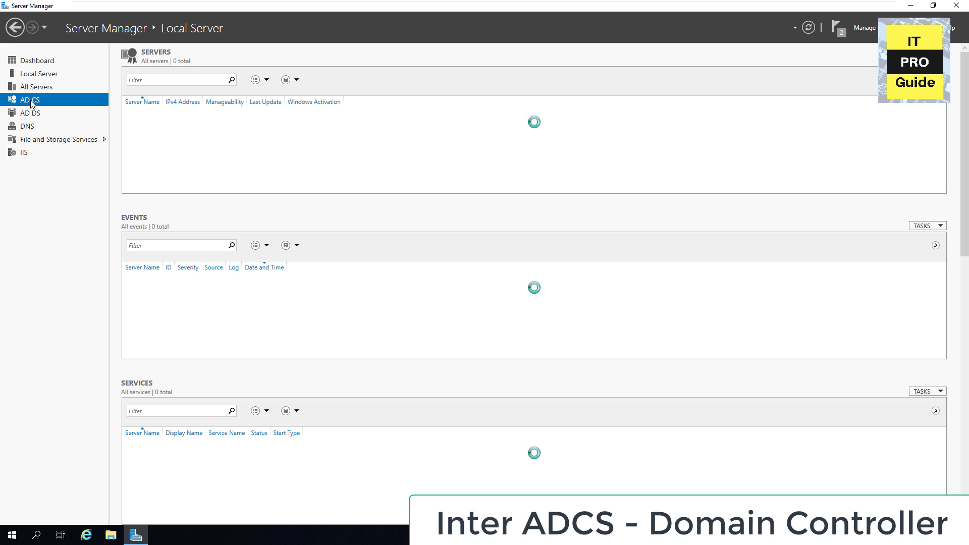
right_click(257, 119)
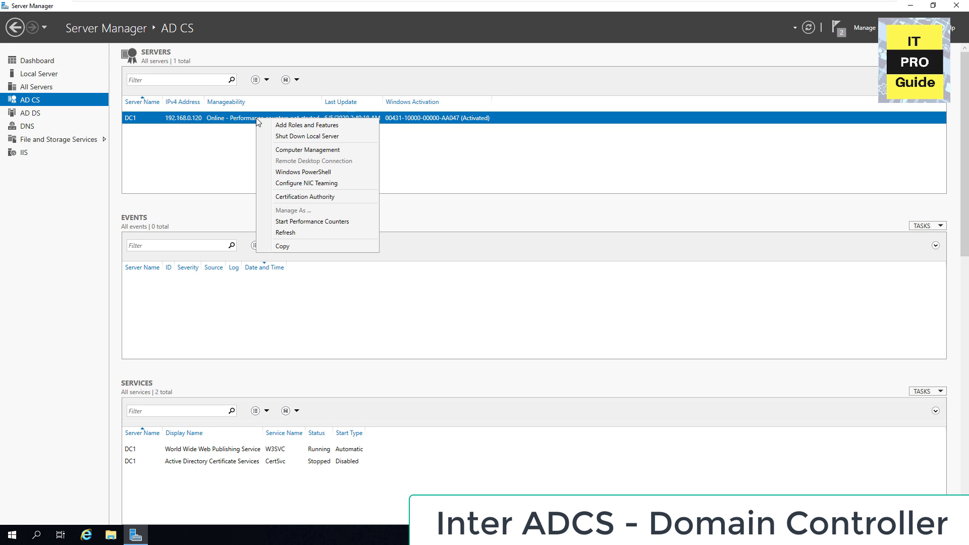
click(328, 200)
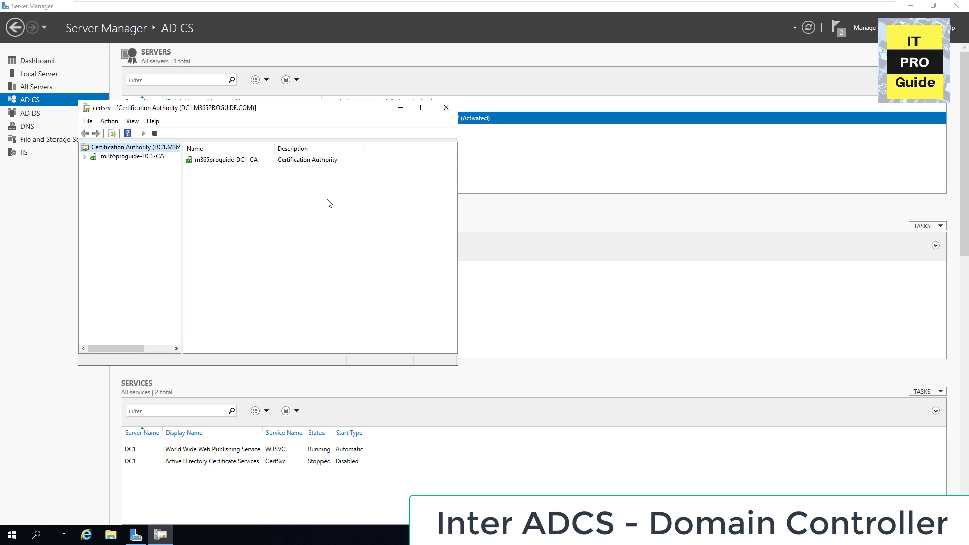
double_click(287, 107)
click(6, 53)
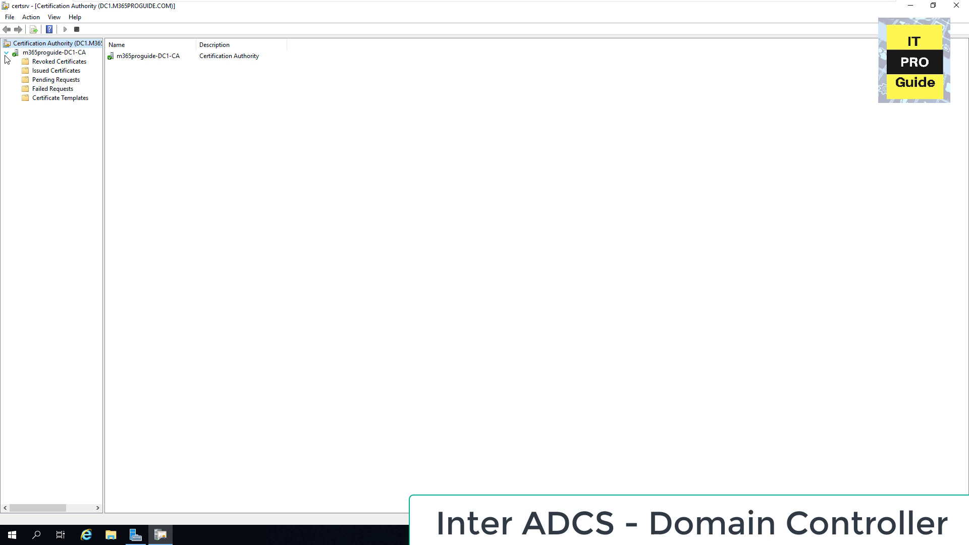
click(44, 99)
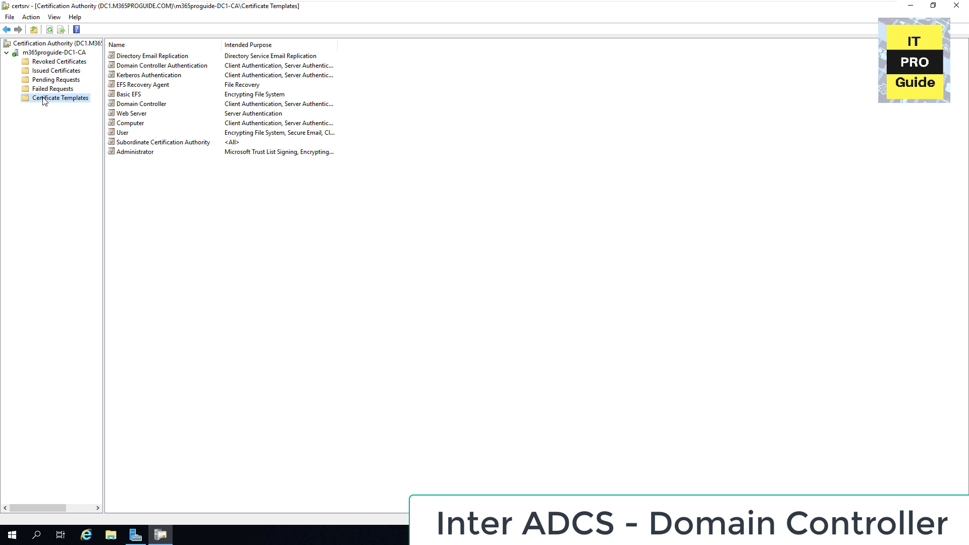
click(135, 115)
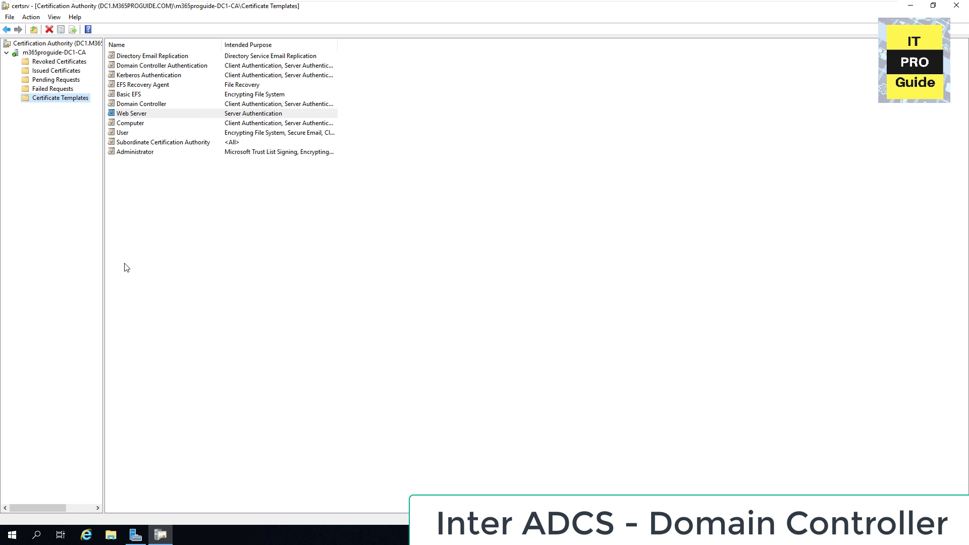
key(super+Down)
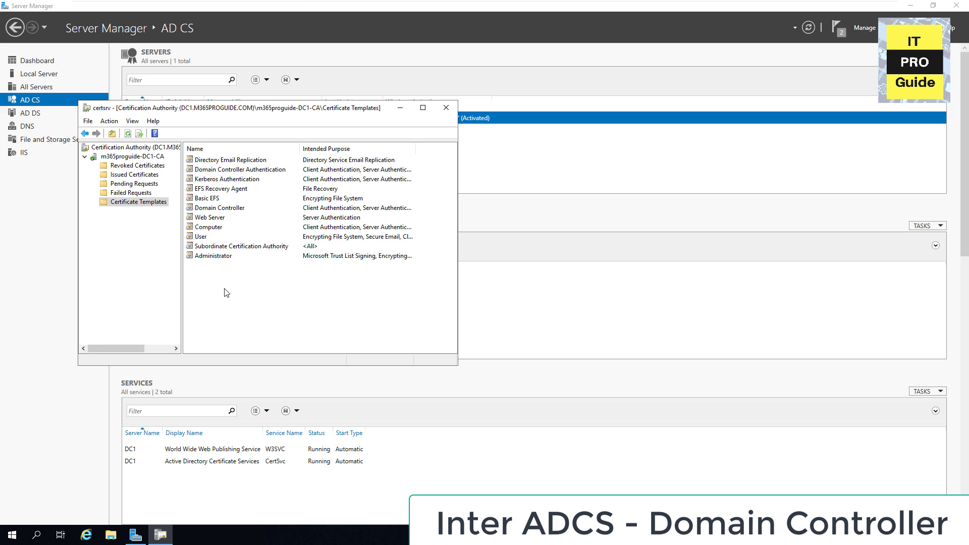
right_click(240, 281)
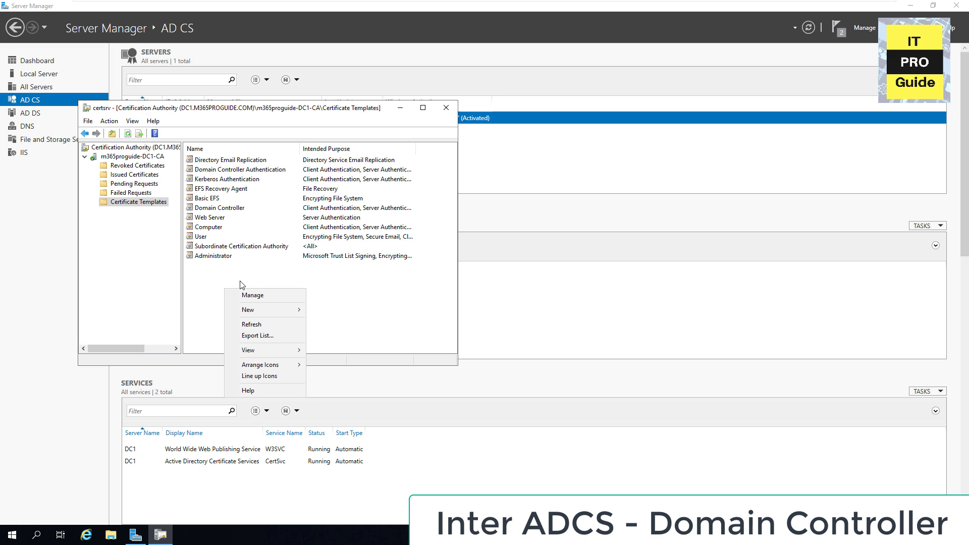
Step: In Manage templates, duplicate the Web Server template and name it ADFS Template
click(247, 295)
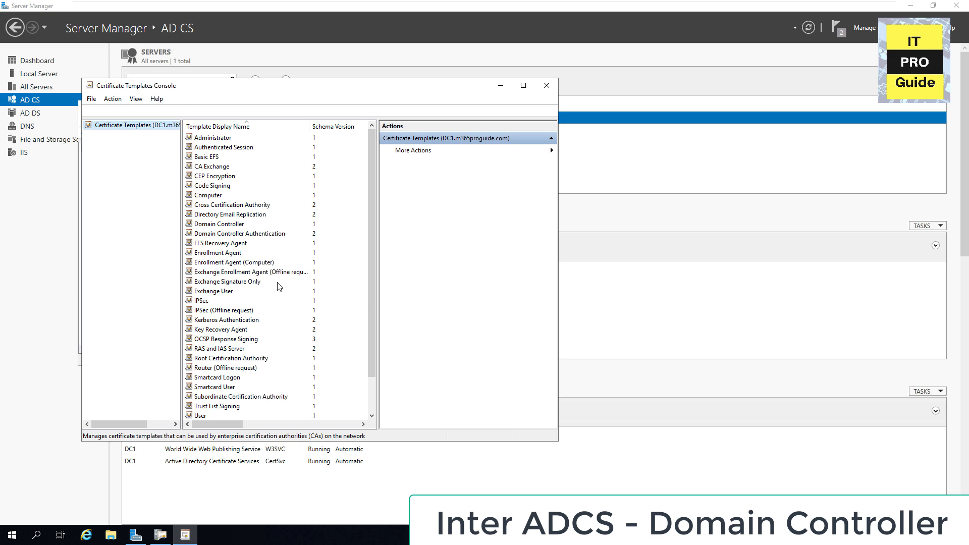
click(523, 85)
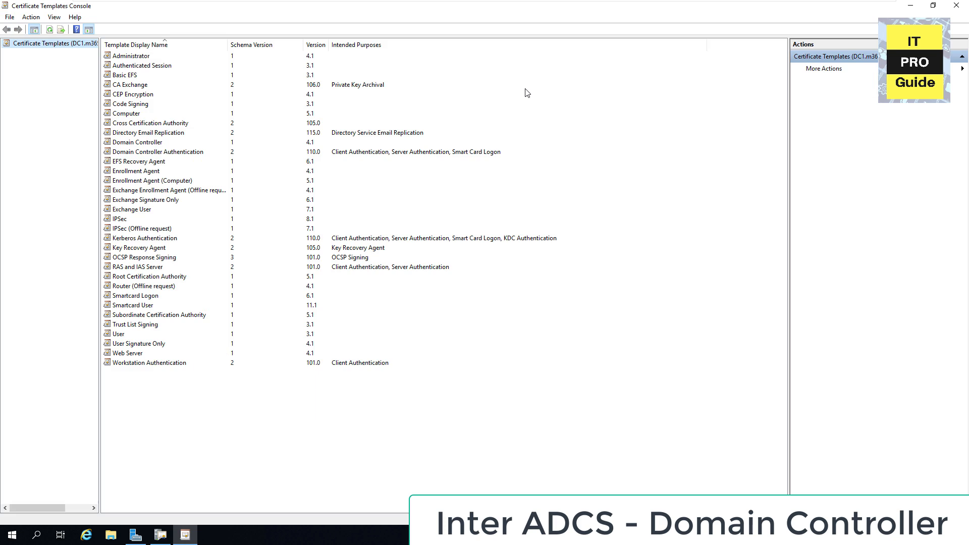
right_click(129, 356)
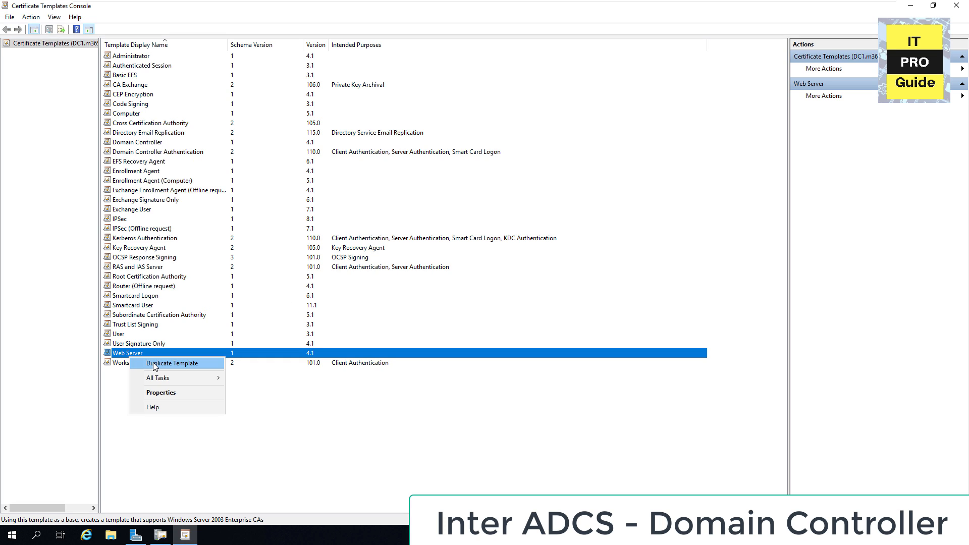
click(155, 364)
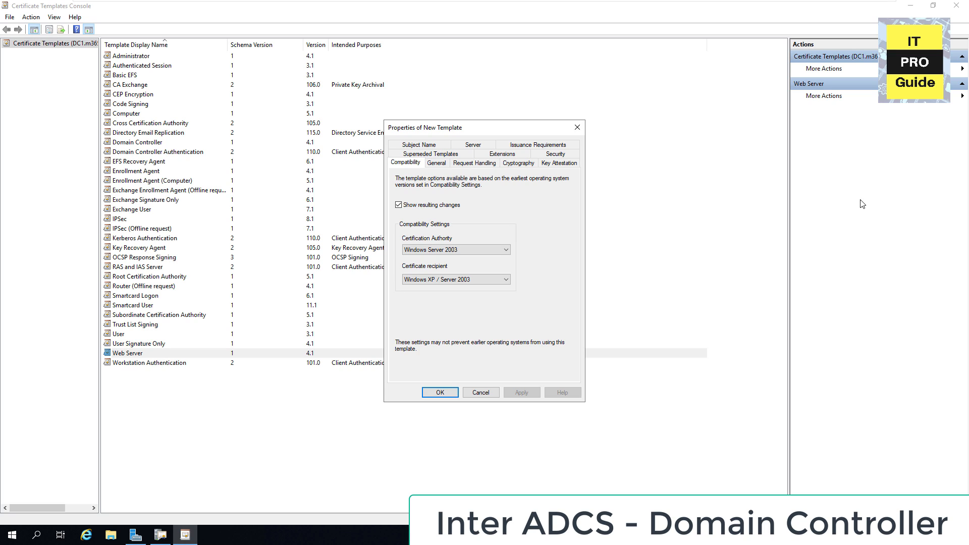
click(443, 166)
text(AD)
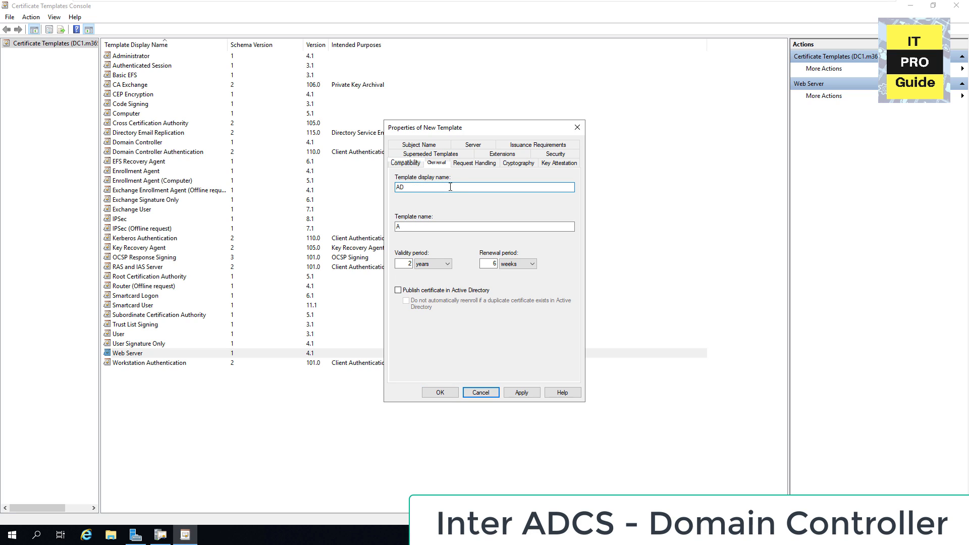
text(FS Templ)
Step: Allow private key export, grant Domain Computers Enroll, save the template and close the console
click(472, 156)
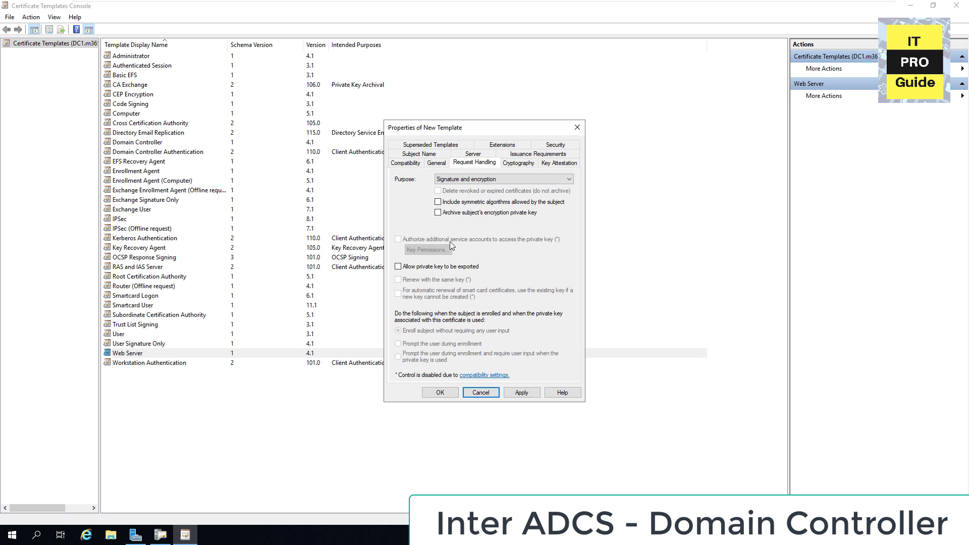
click(443, 268)
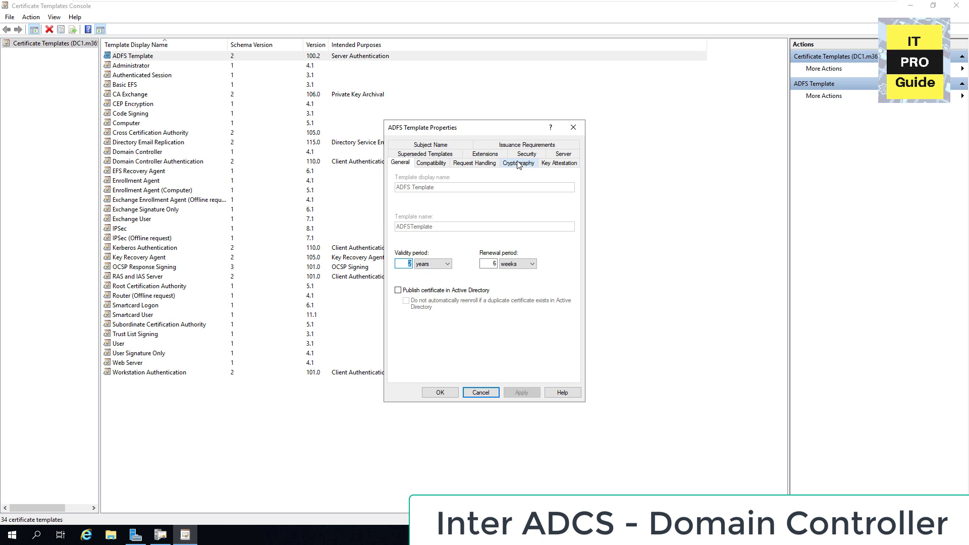
click(522, 155)
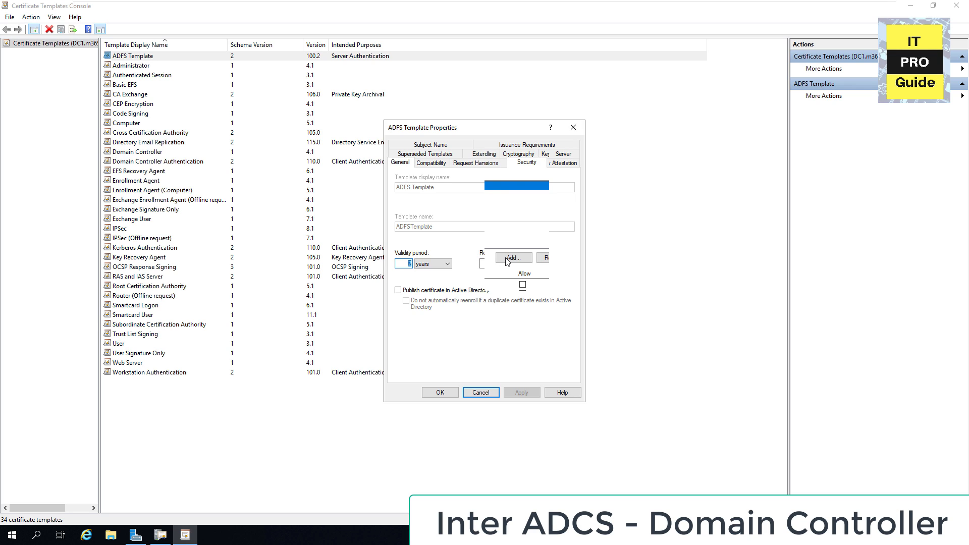
click(509, 259)
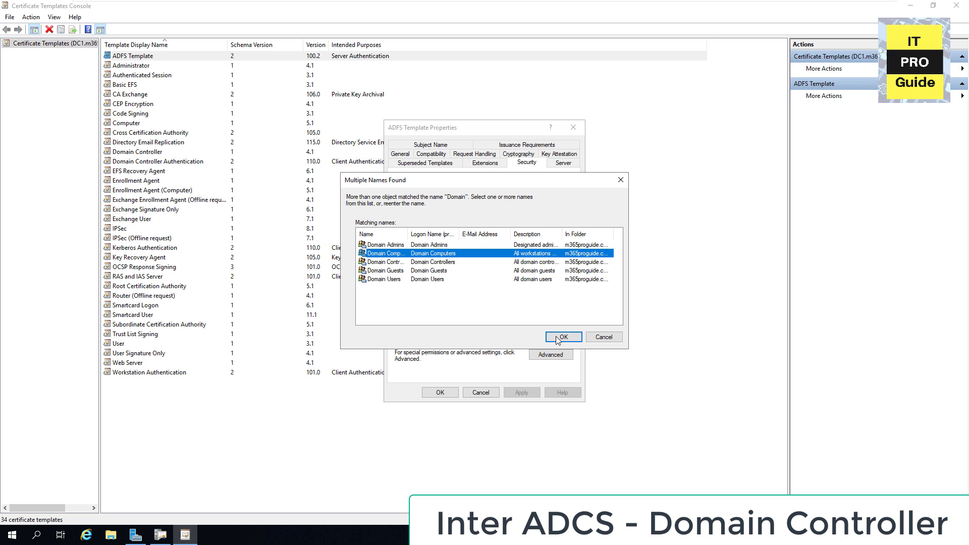
click(562, 337)
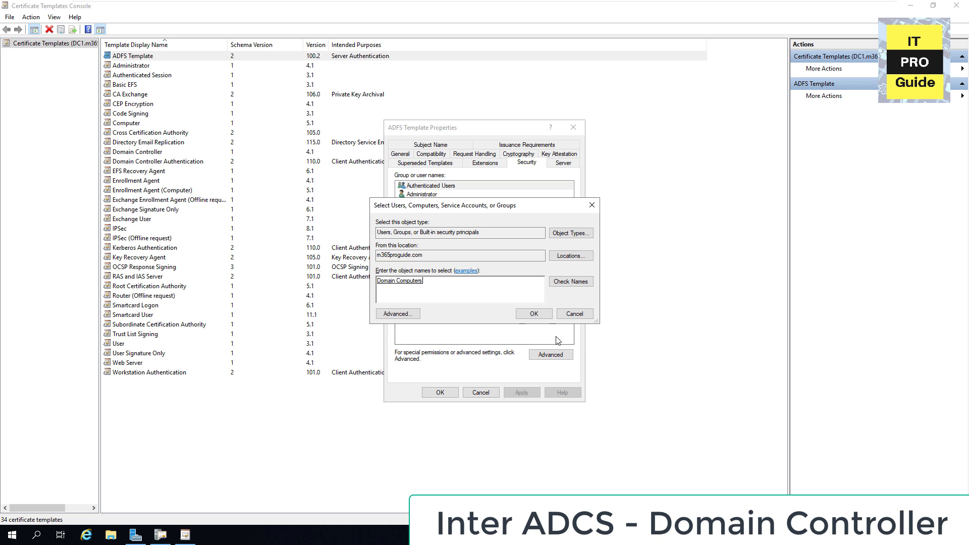
key(Return)
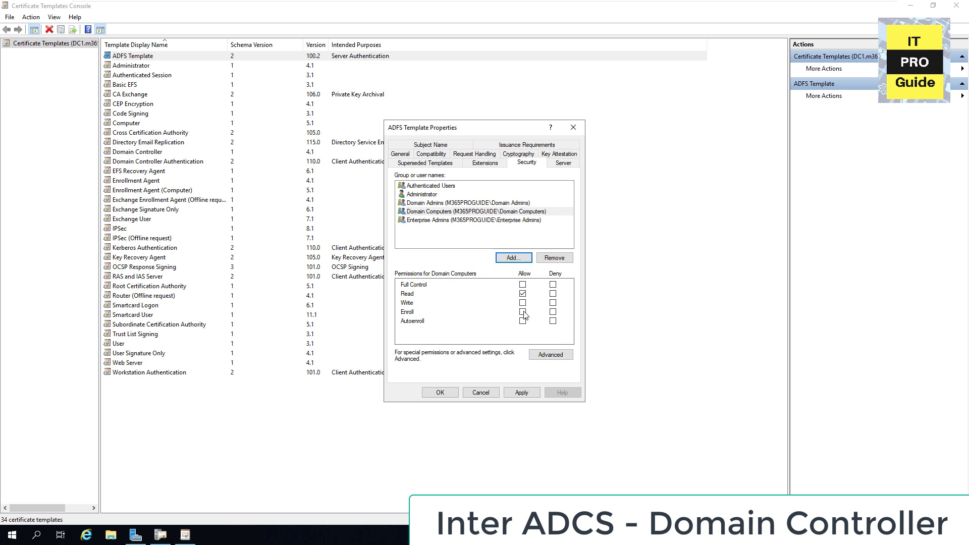
click(524, 313)
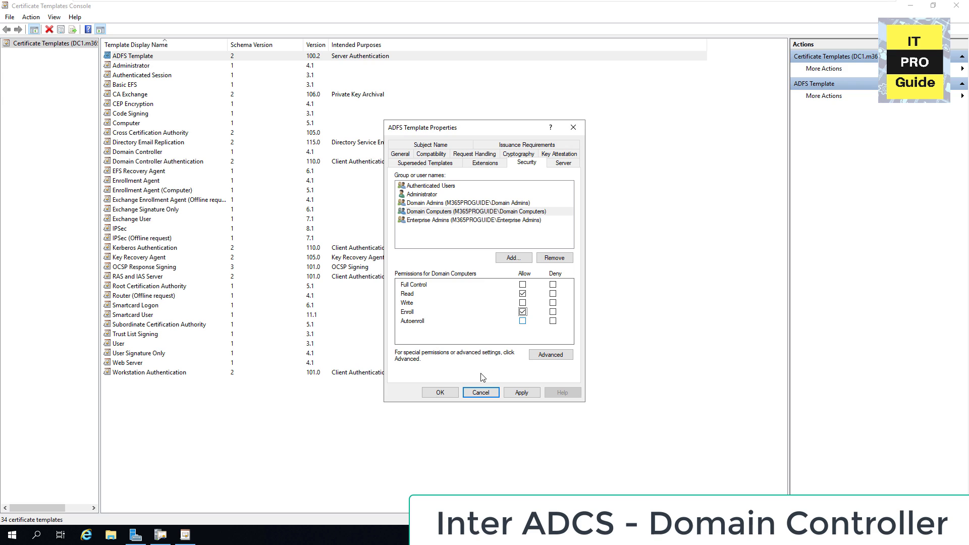
click(448, 393)
click(956, 6)
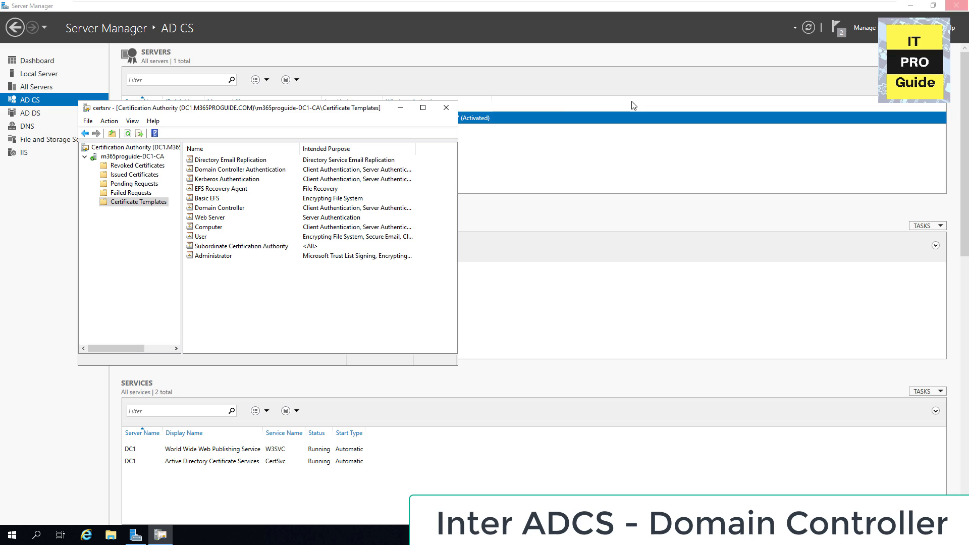
Step: Add ADFS Template through New > Certificate Template to Issue
right_click(150, 208)
mouse_move(181, 223)
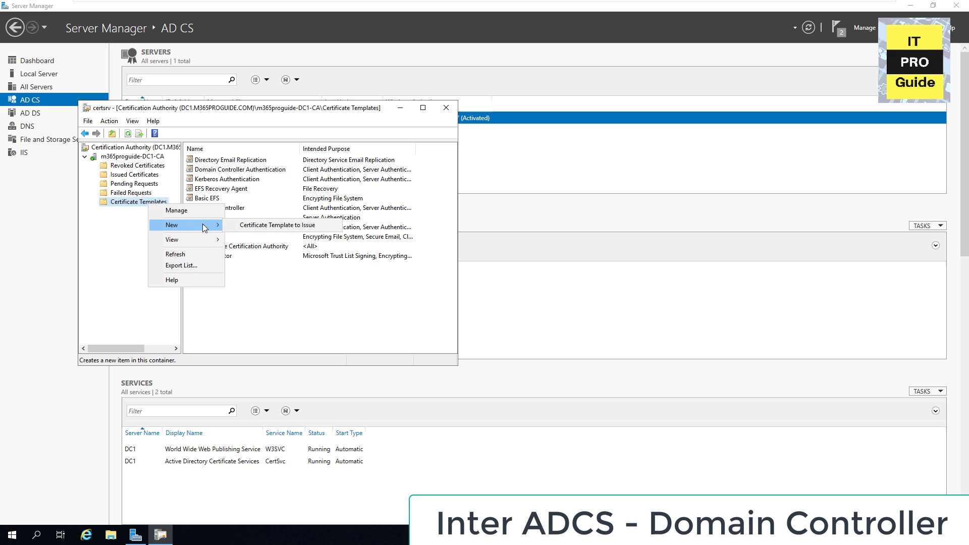
click(254, 227)
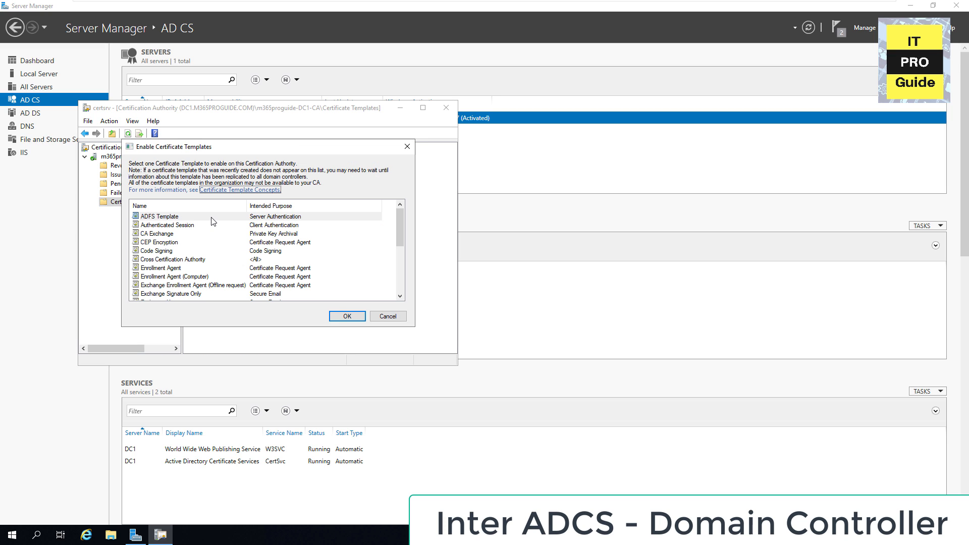
click(336, 316)
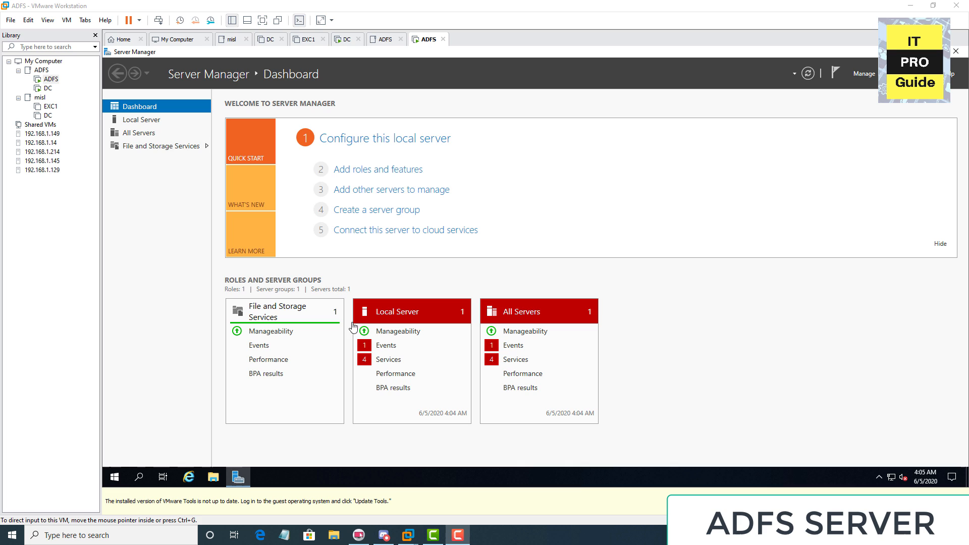
Step: On the full-screen ADFS server, search for and launch mmc
click(115, 477)
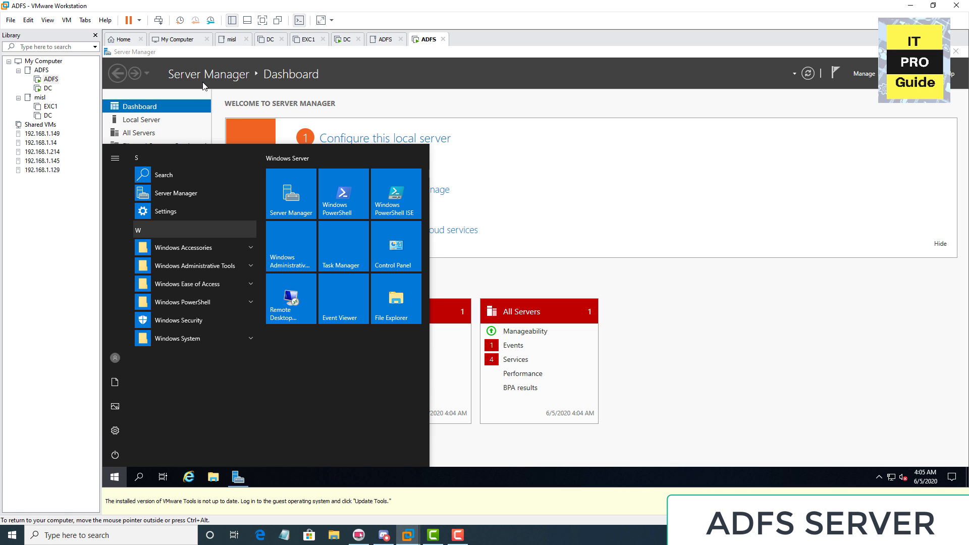
click(262, 20)
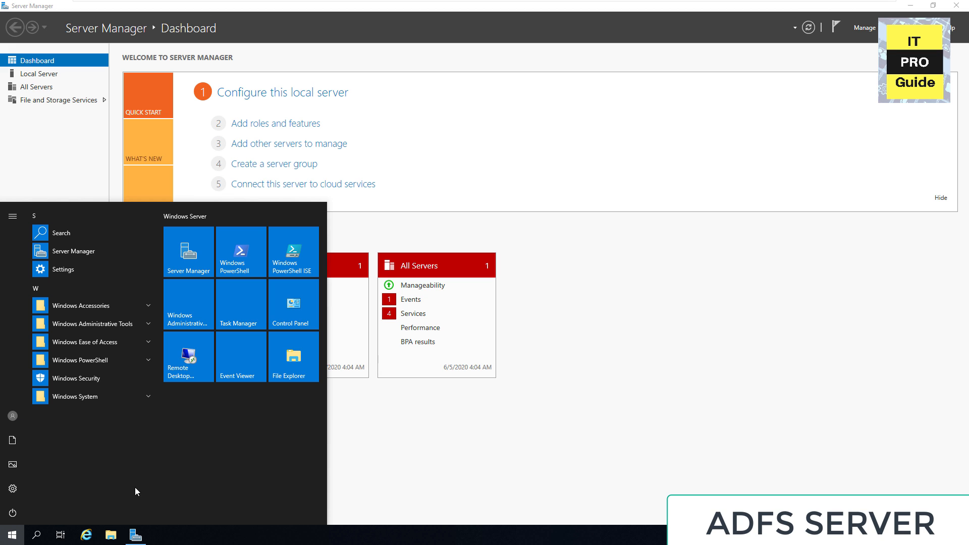
click(15, 538)
click(16, 539)
text(mmc)
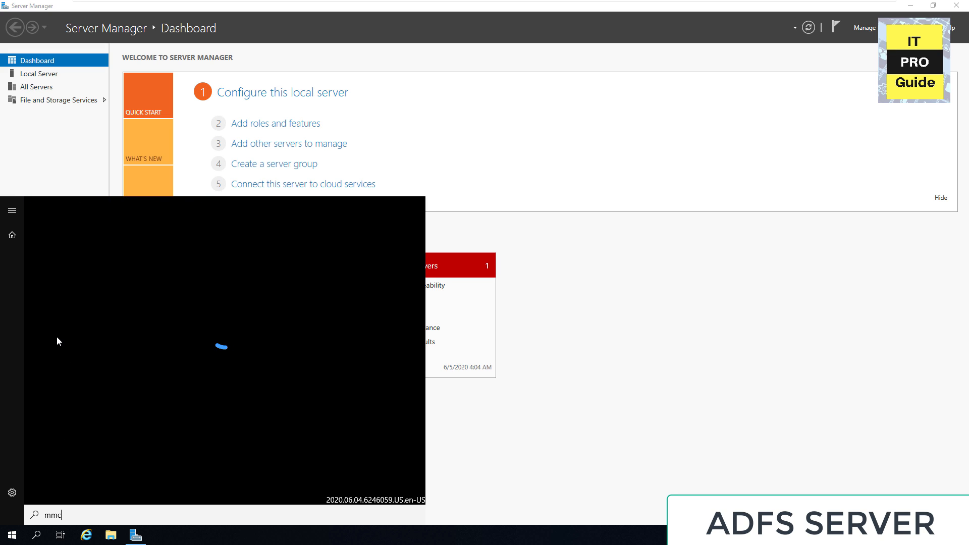
click(65, 263)
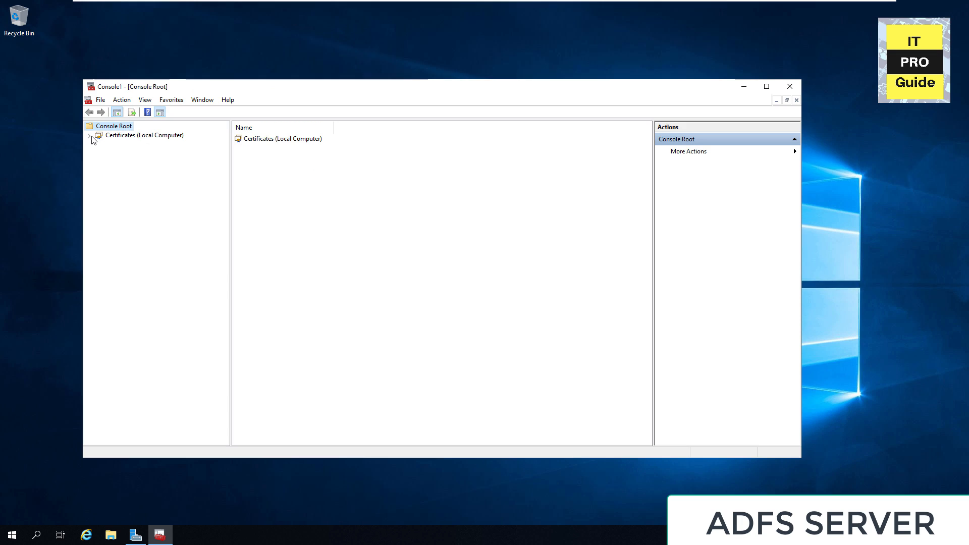
Step: Open the empty Personal store under Certificates (Local Computer) and choose All Tasks > Request New Certificate
click(90, 135)
click(123, 145)
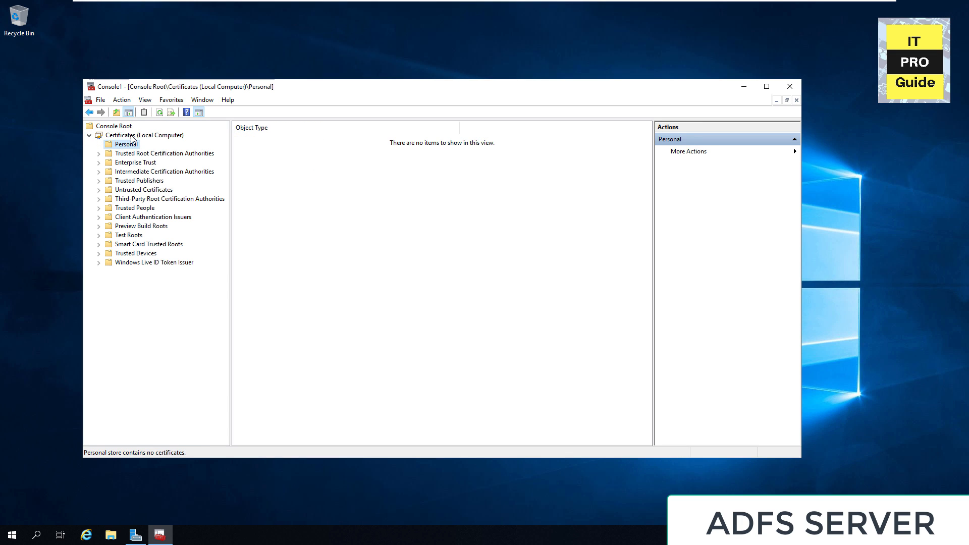
click(133, 137)
right_click(133, 138)
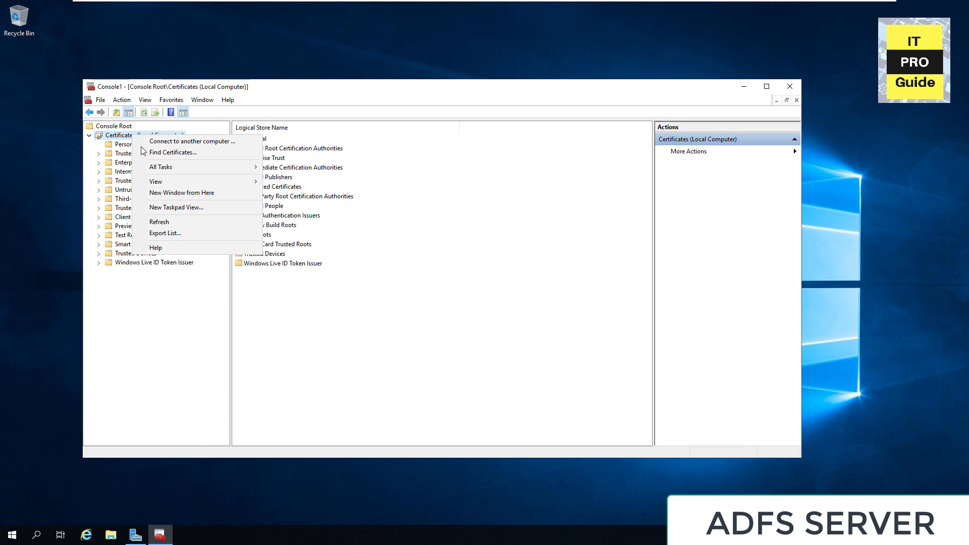
mouse_move(237, 167)
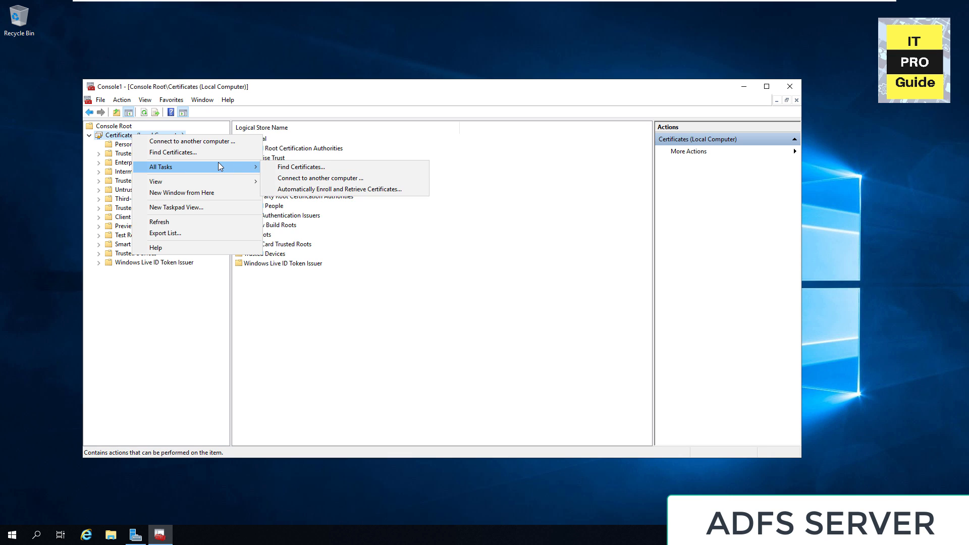
right_click(121, 146)
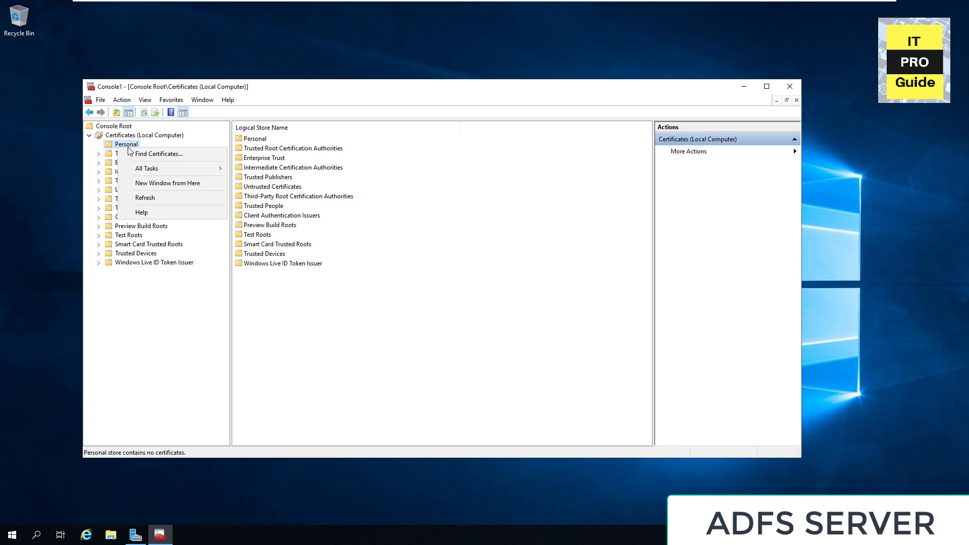
click(127, 147)
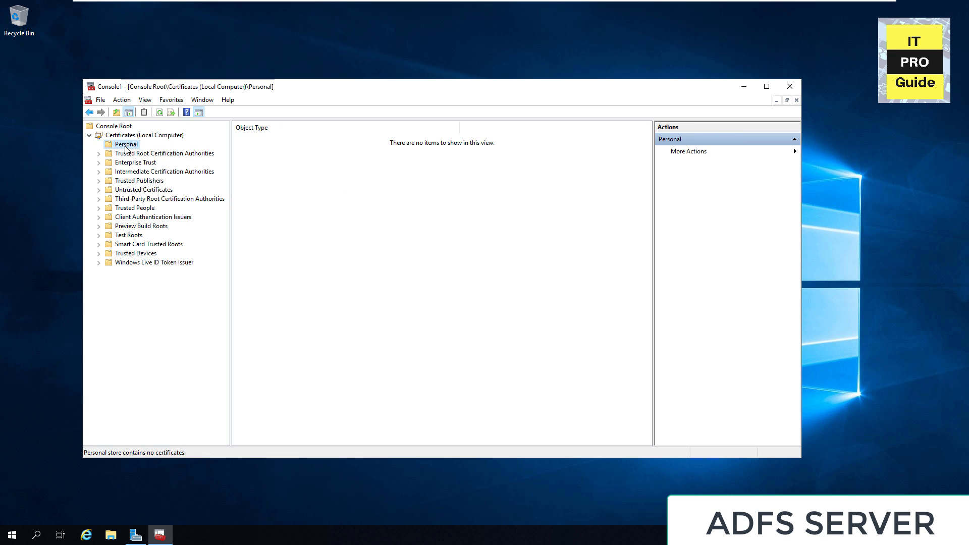
right_click(126, 148)
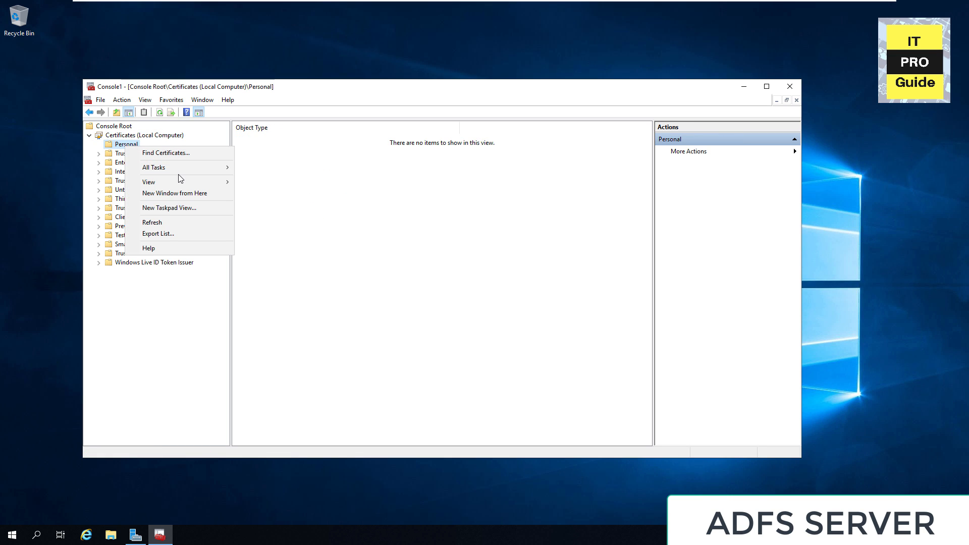
mouse_move(181, 170)
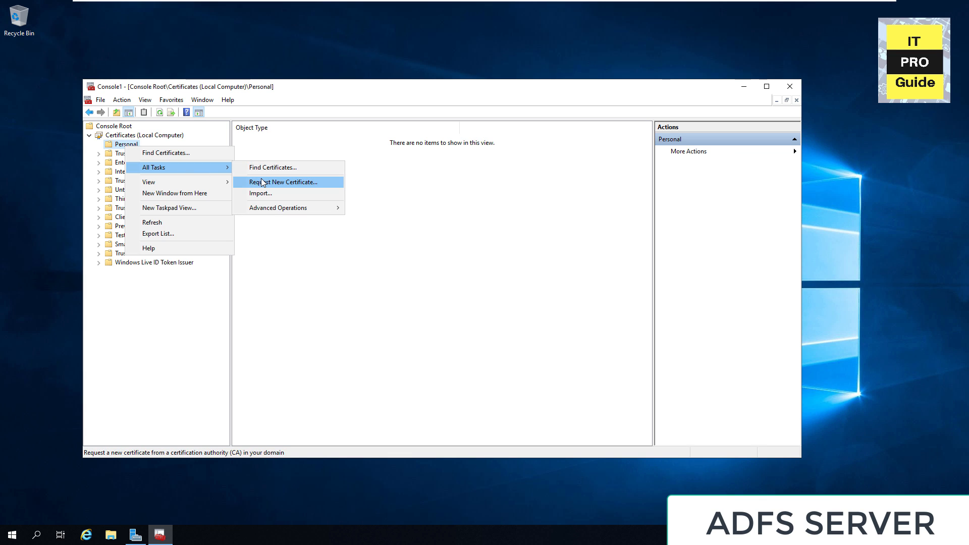
click(260, 181)
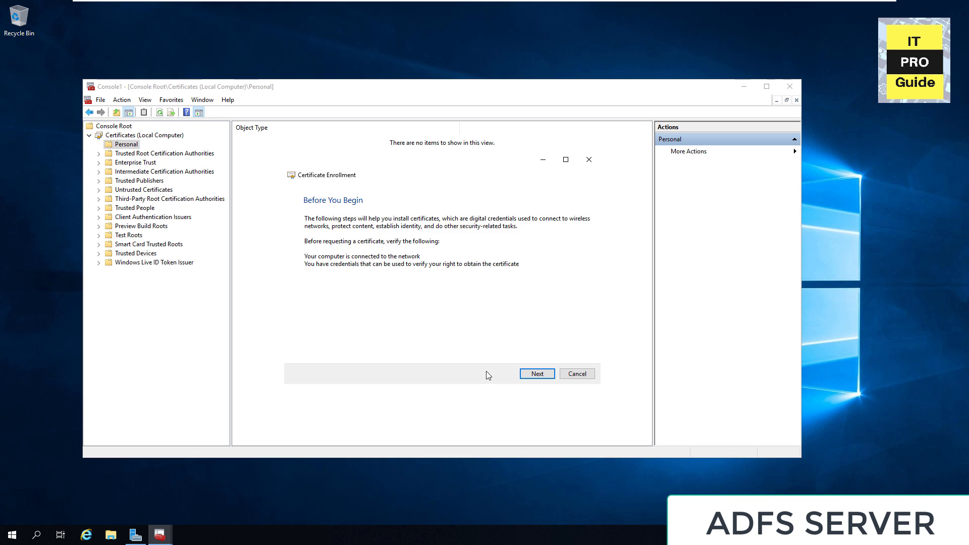
Step: Accept the Active Directory Enrollment Policy, tick ADFS Template, and open its 'More information is required' link
click(538, 376)
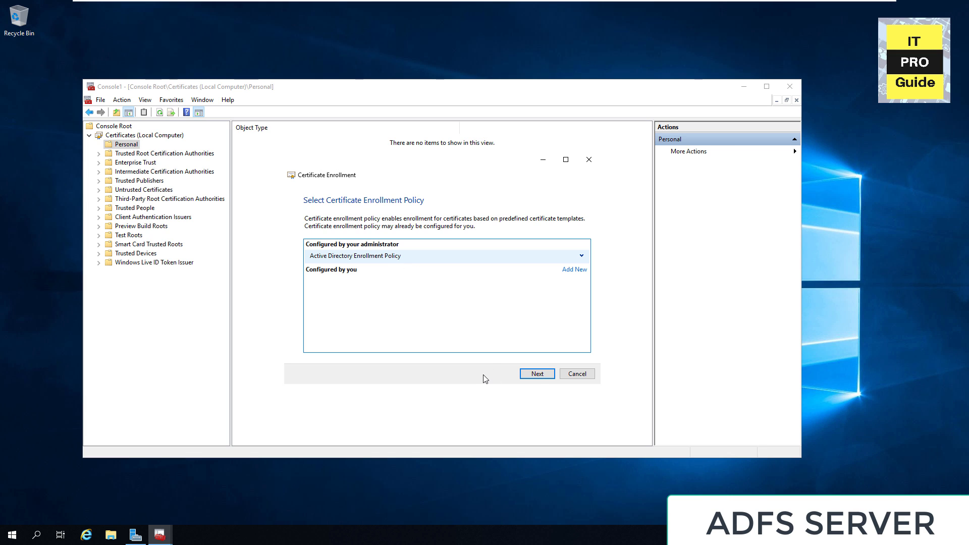
click(531, 375)
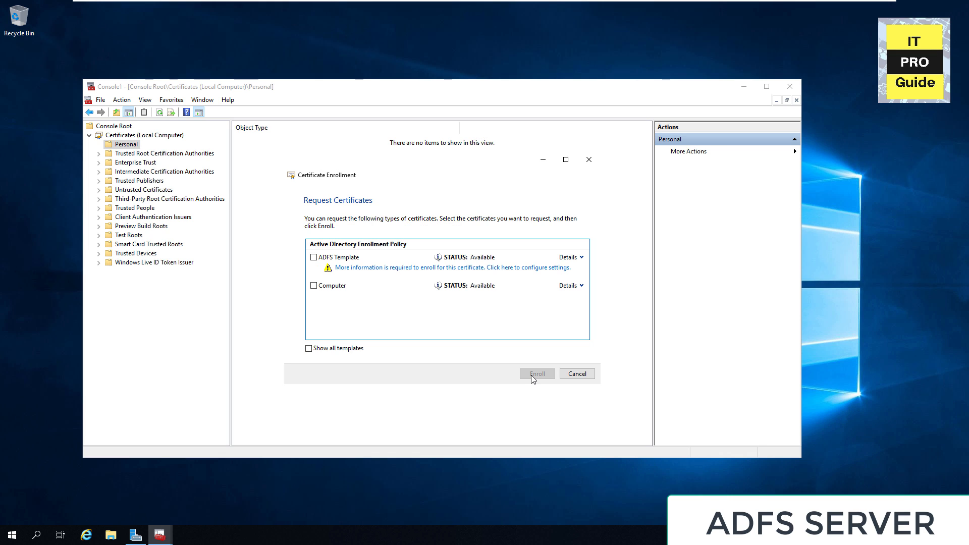
click(313, 257)
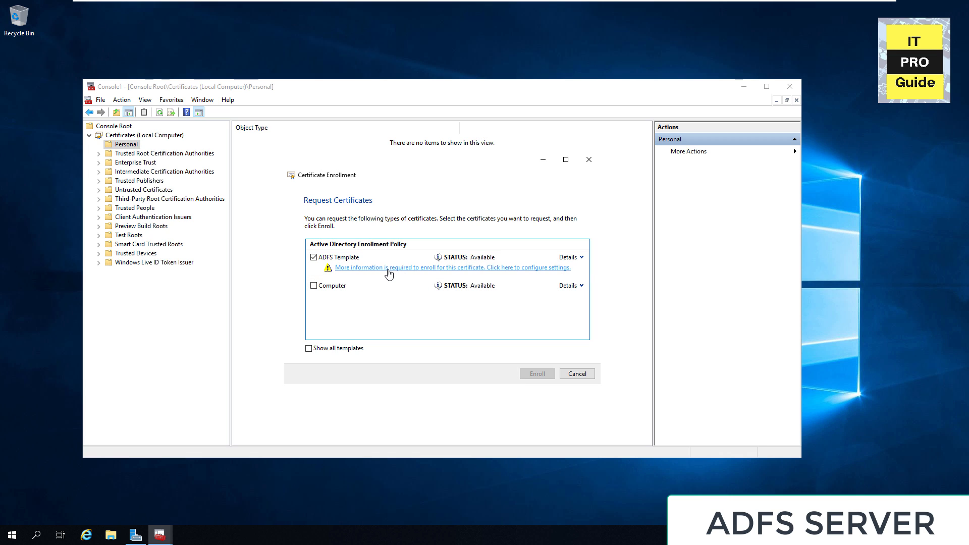
click(414, 268)
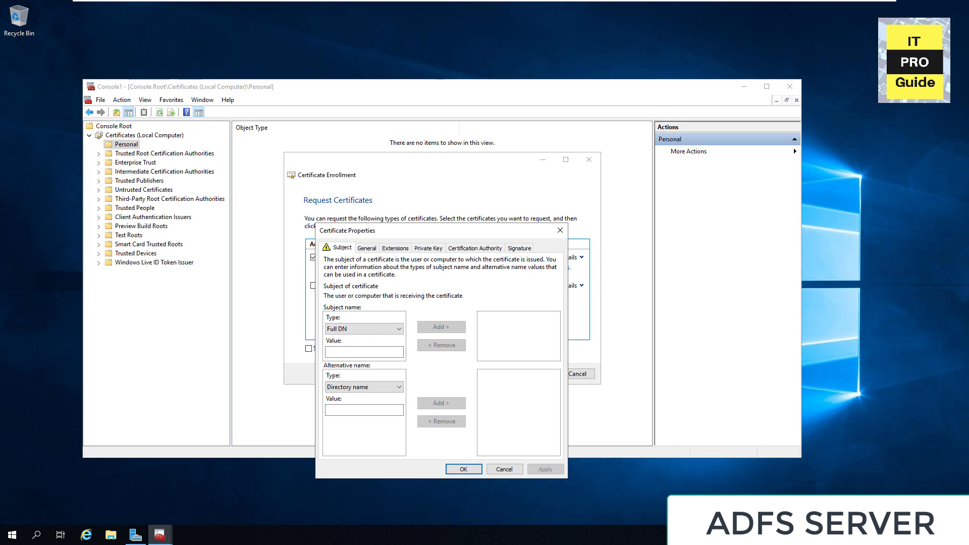
Step: Add the subject Common name CN=adfs.m365proguide.com
click(359, 353)
click(362, 329)
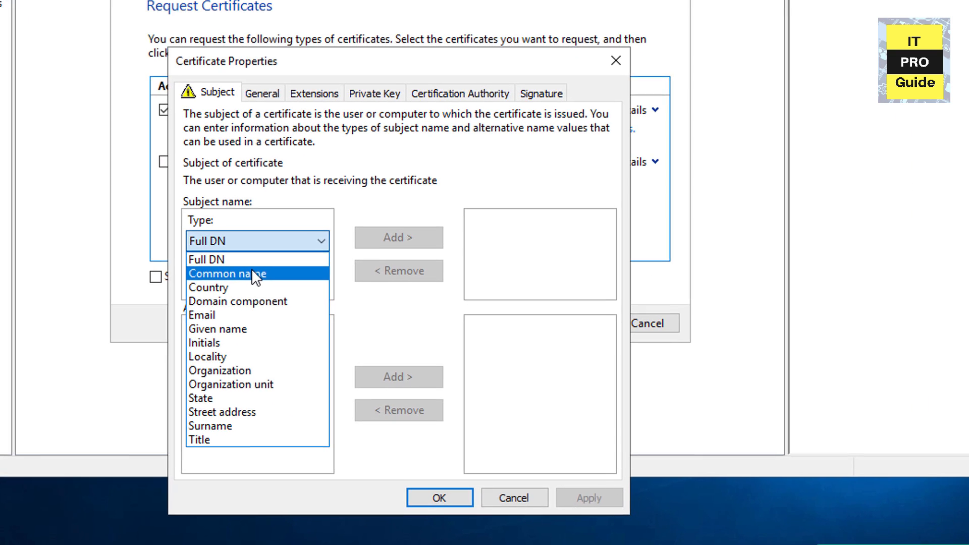
click(334, 327)
click(332, 331)
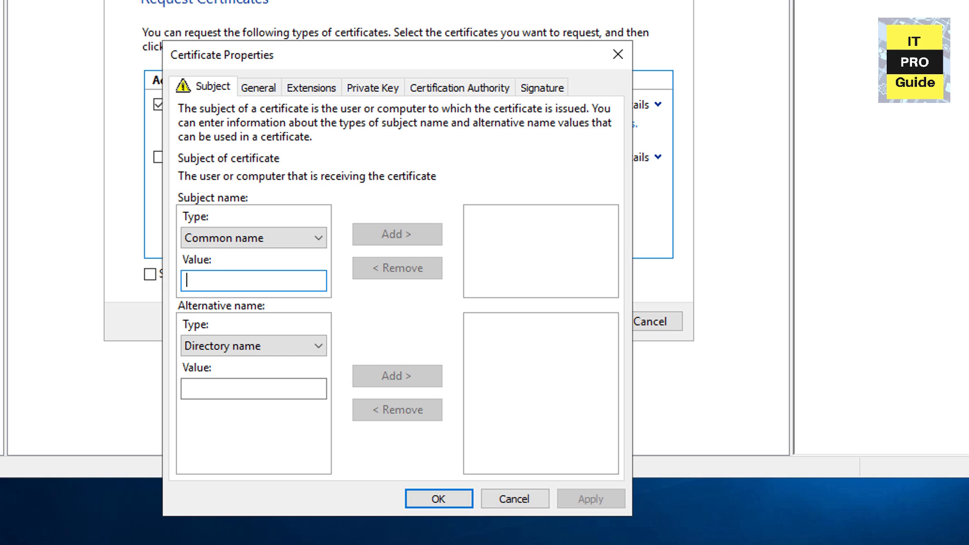
text(adfs)
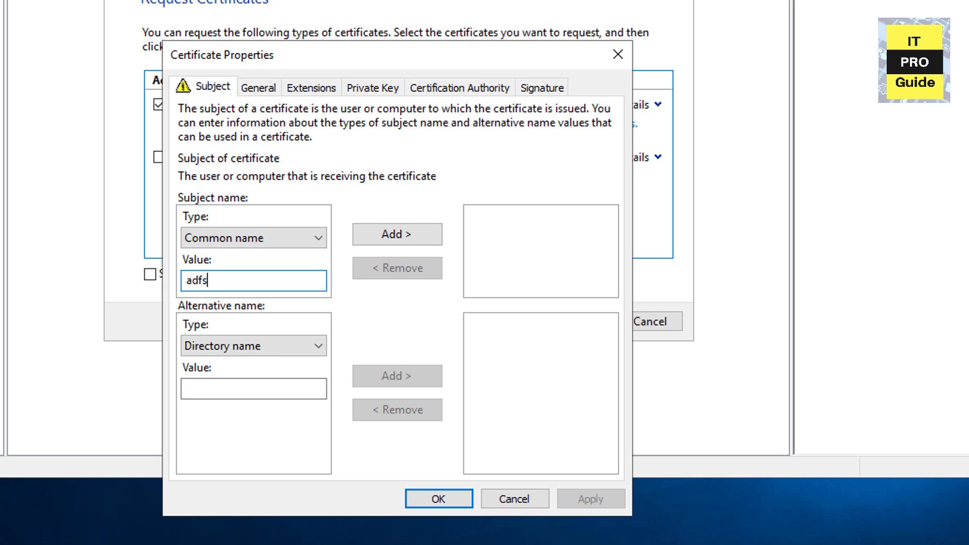
text(.example)
key(BackSpace)
key(BackSpace)
key(BackSpace)
key(BackSpace)
key(BackSpace)
key(BackSpace)
key(BackSpace)
text(m365proguide.com)
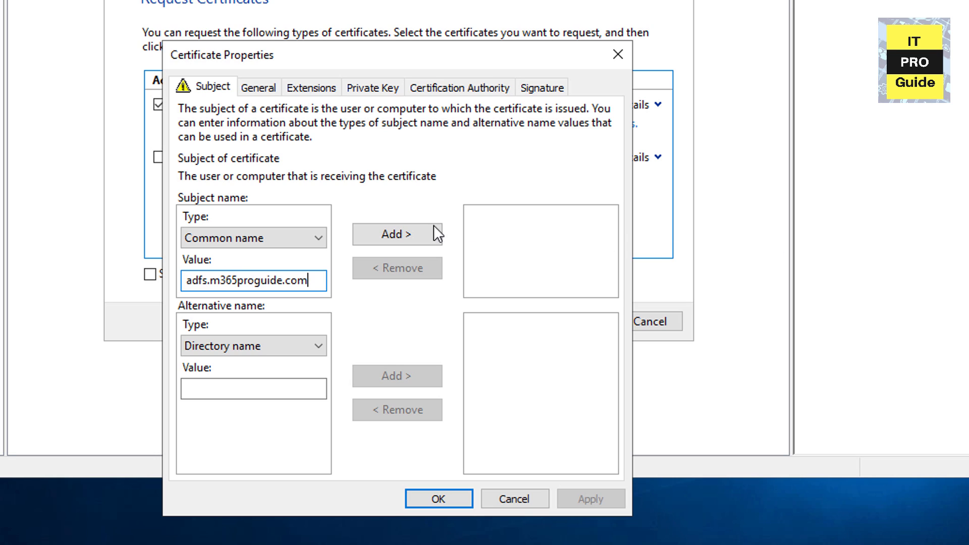
click(419, 235)
click(418, 236)
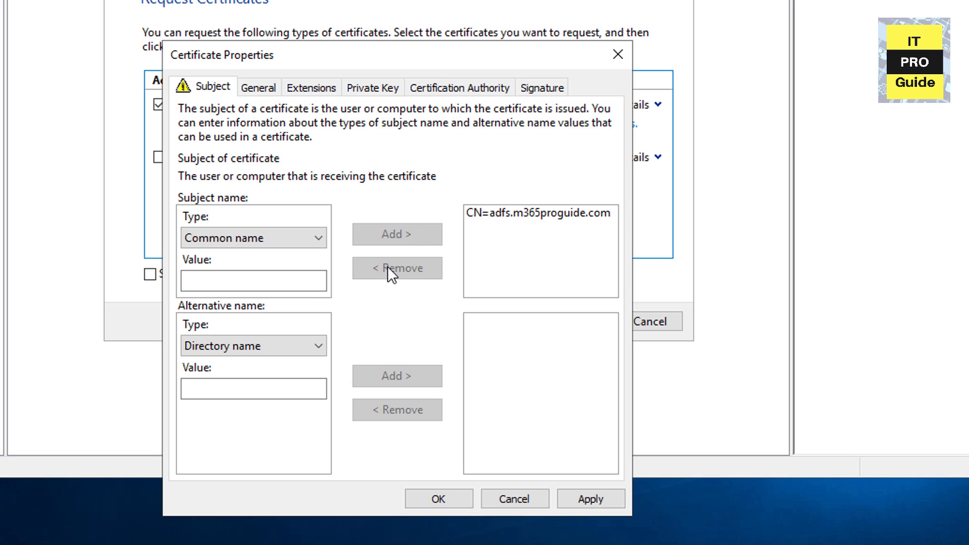
Step: Add adfs.m365proguide.com as a DNS alternative name and begin entering enterpriseregistration
click(256, 342)
click(245, 378)
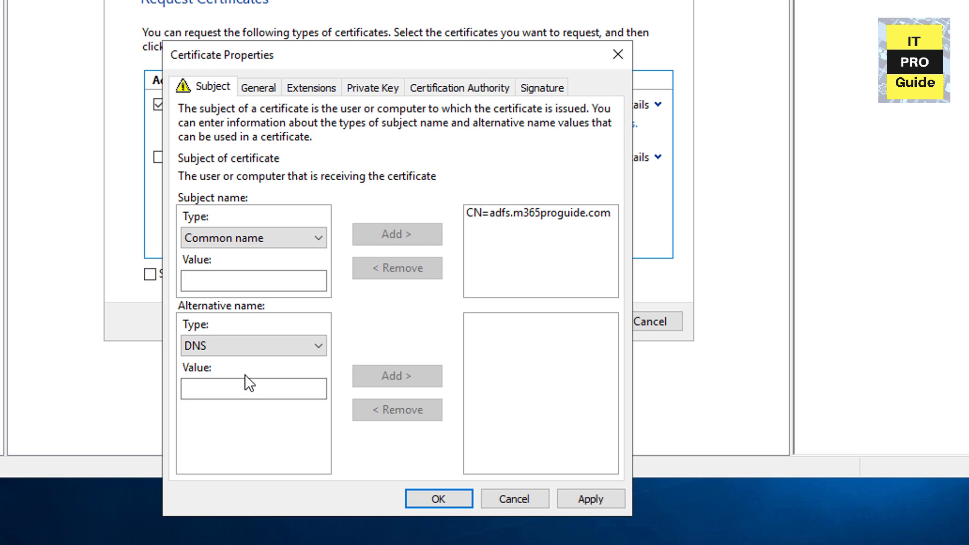
click(244, 387)
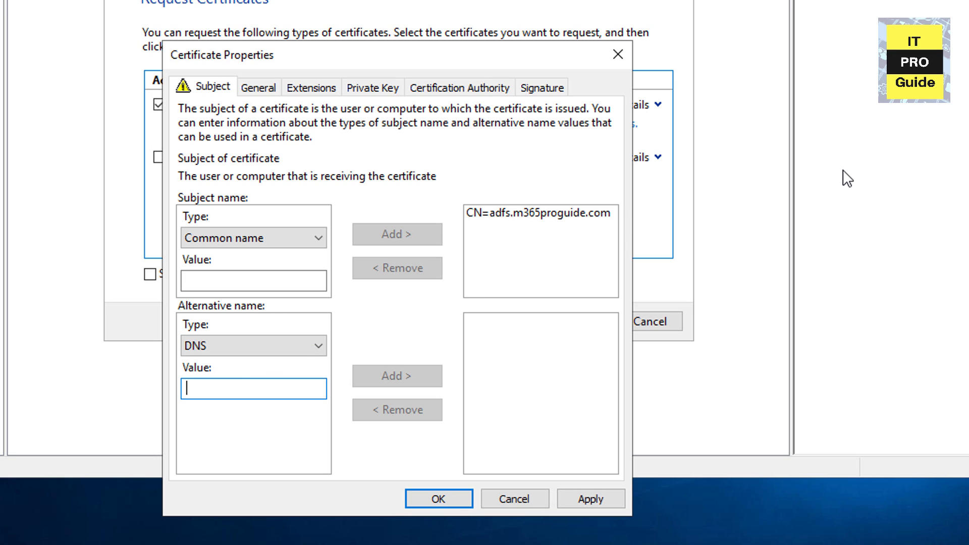
text(adfs)
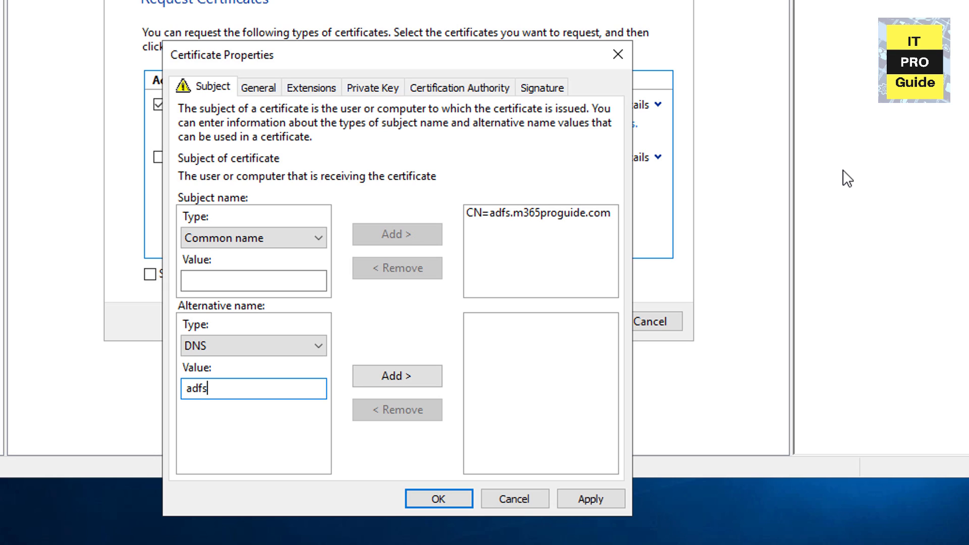
text(.m365proguide)
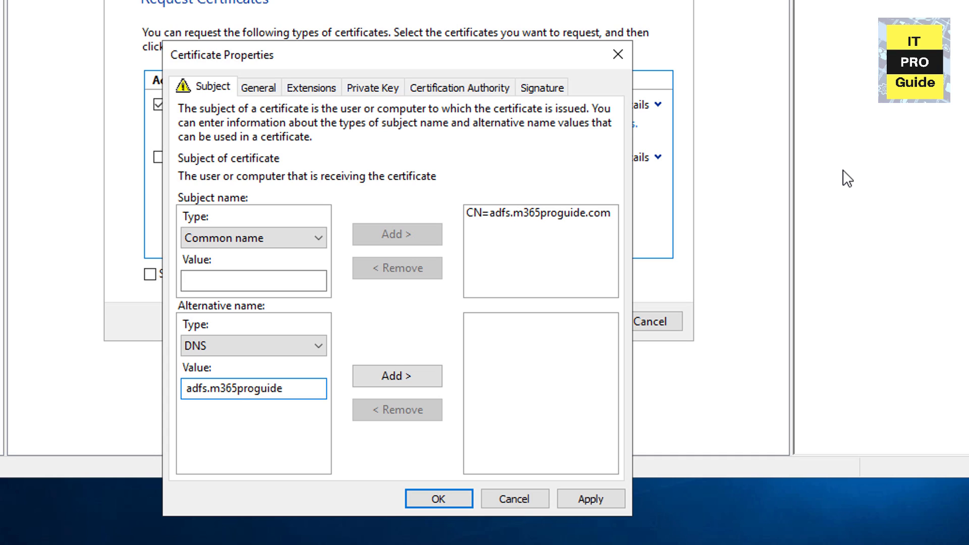
text(.com)
click(428, 375)
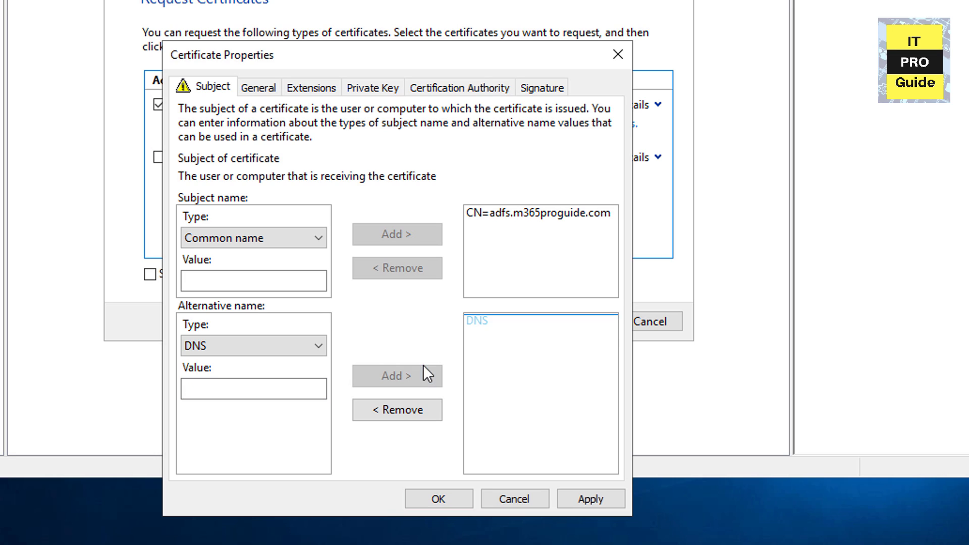
click(277, 389)
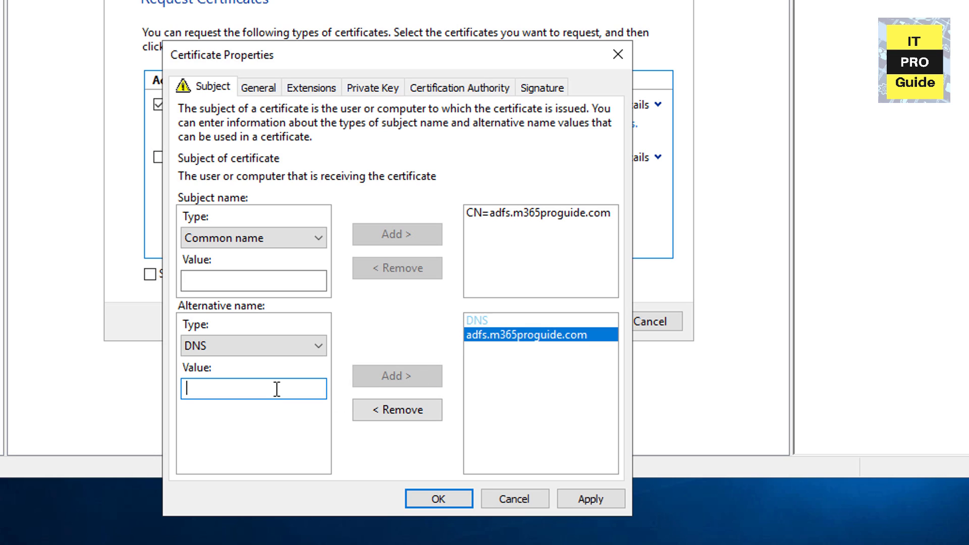
text(enter)
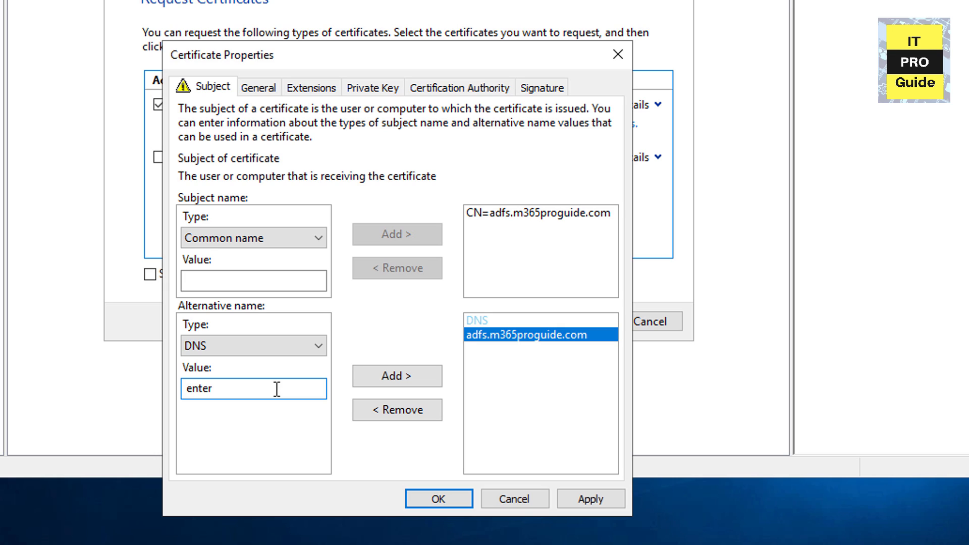
text(p)
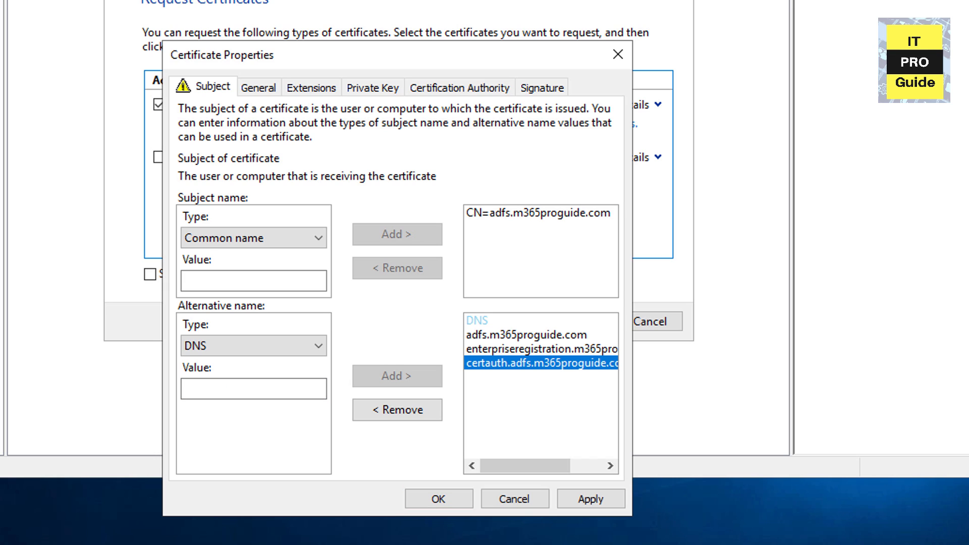
Step: Enter friendly name 'ADFS Certificate', tick Make private key exportable under Key options, and apply
click(257, 89)
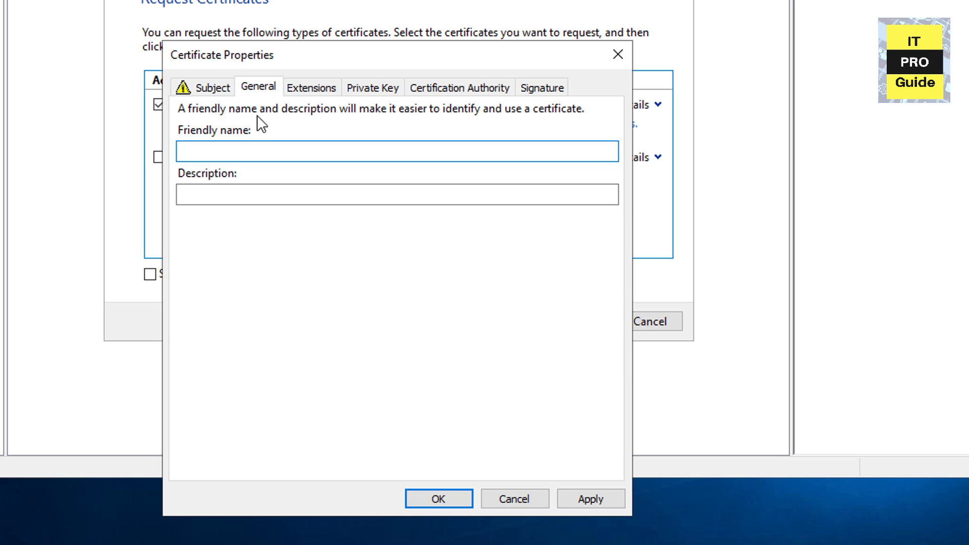
click(262, 151)
text(ADFS Certificate)
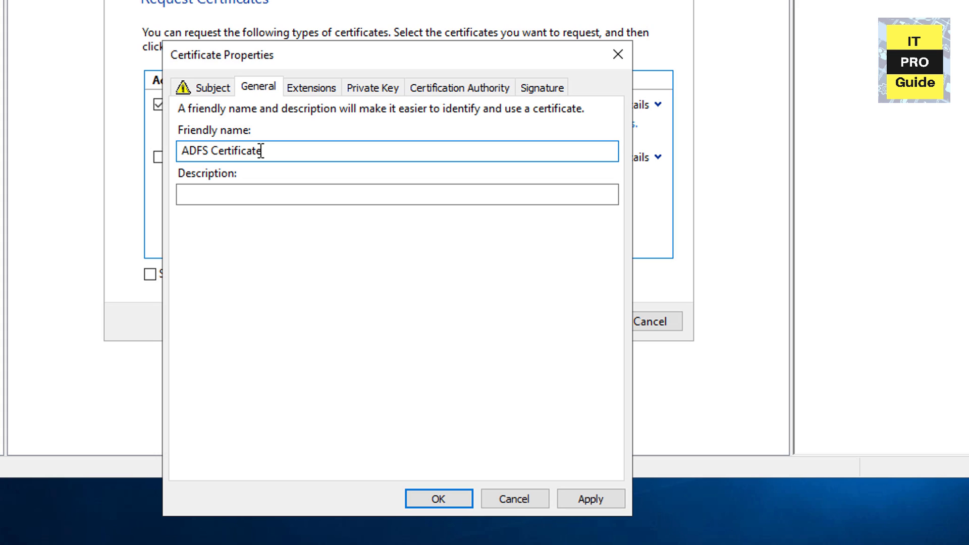
click(357, 88)
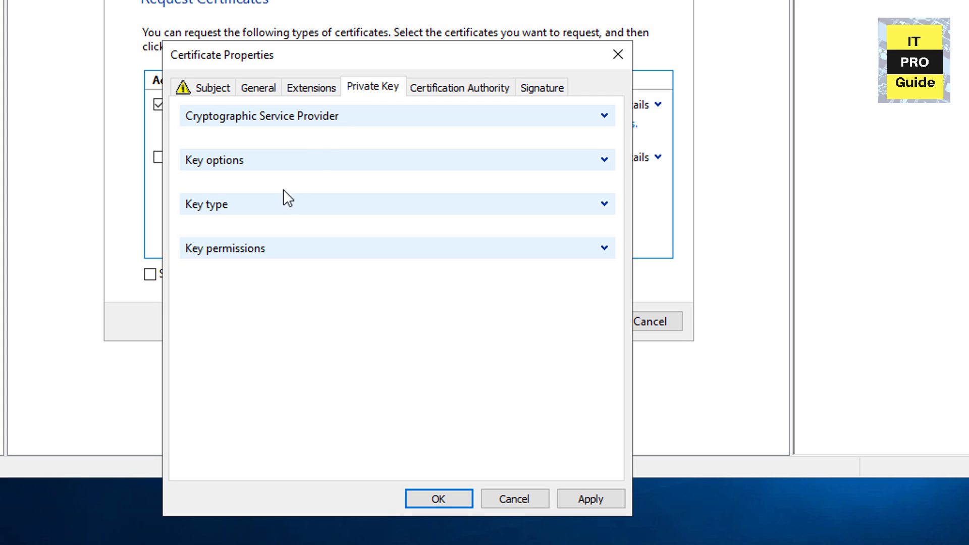
click(604, 160)
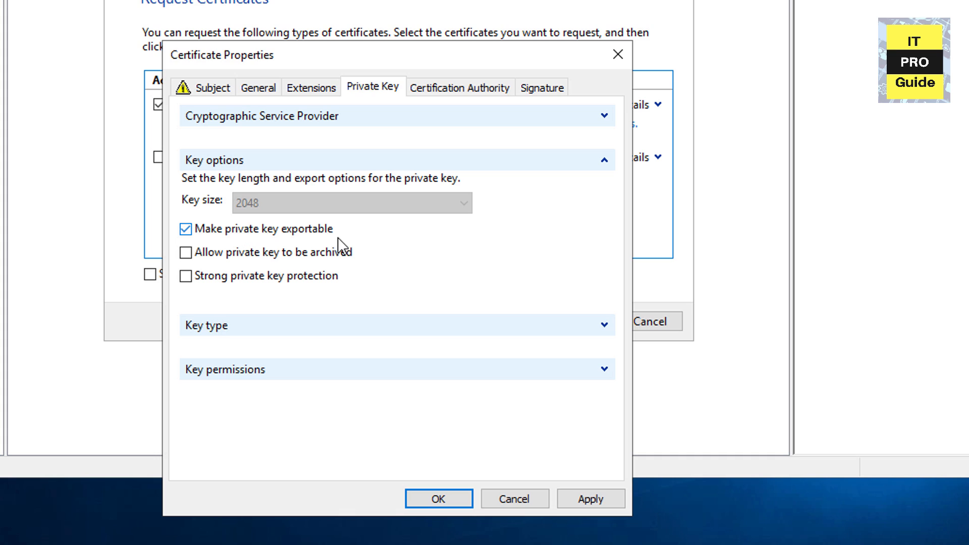
click(329, 230)
click(575, 497)
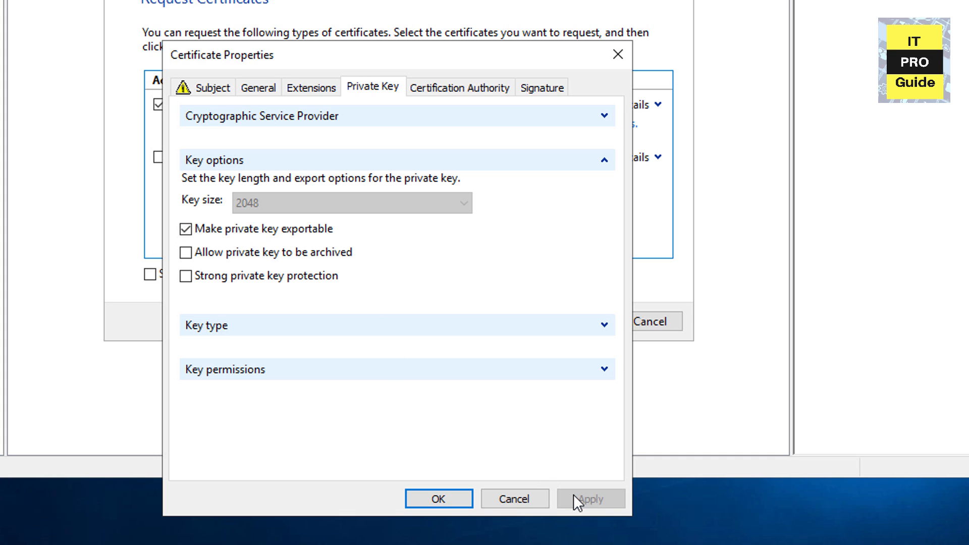
click(439, 499)
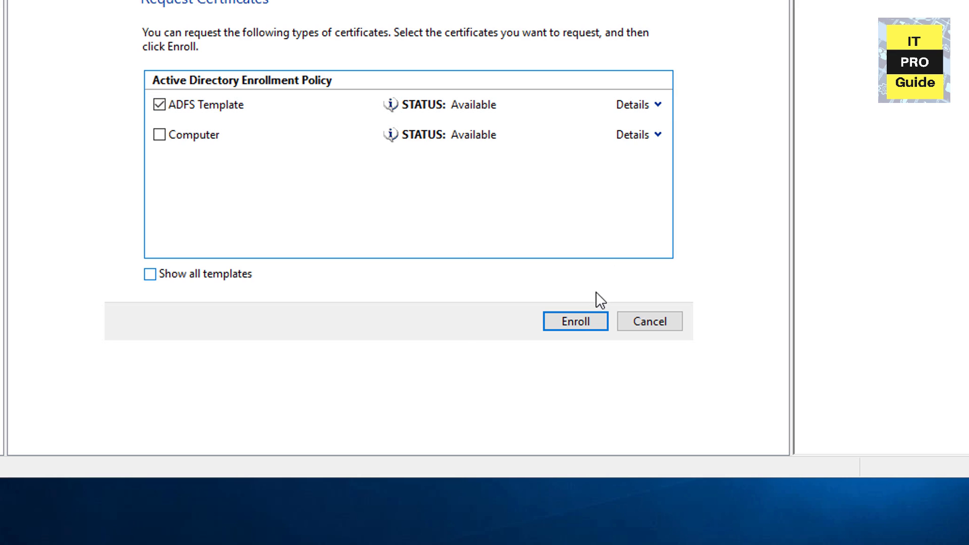
Step: Enroll the ADFS Template certificate and list the certificates in the Personal store
click(589, 318)
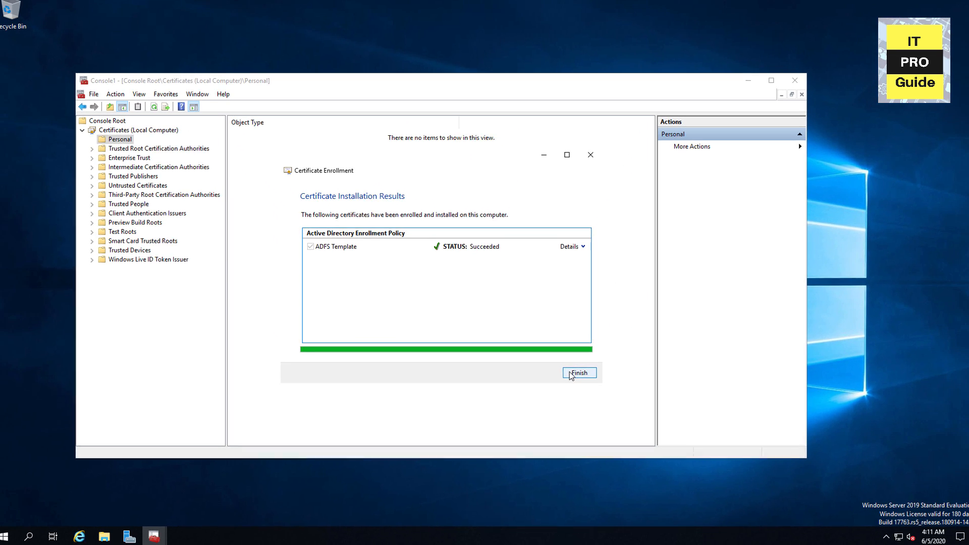
click(651, 321)
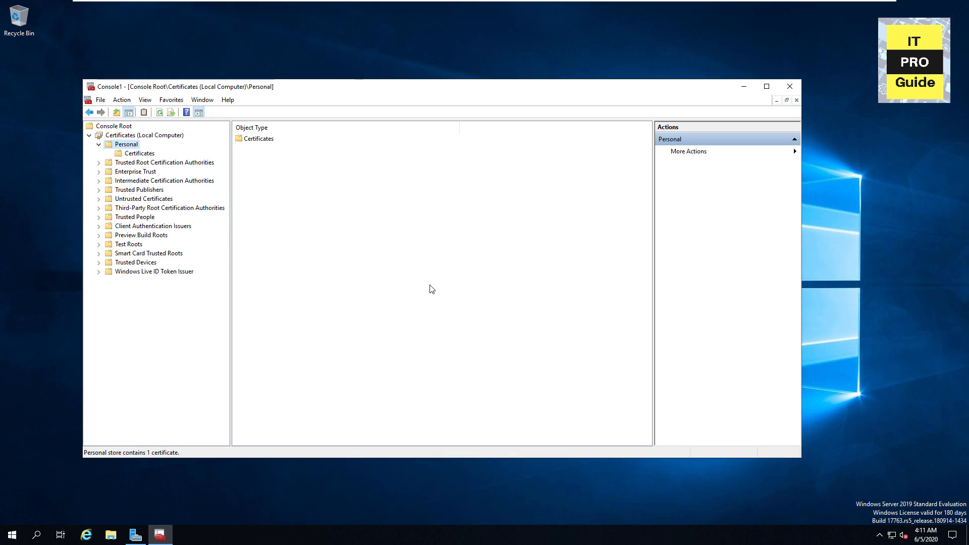
click(151, 154)
Step: Inspect the adfs.m365proguide.com certificate's path, details and general tabs, then close it
double_click(260, 139)
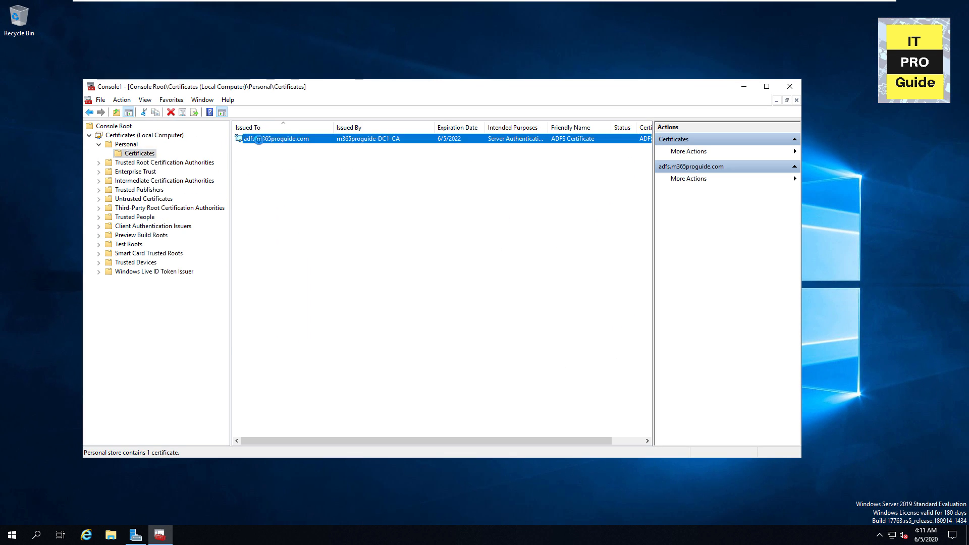
click(168, 113)
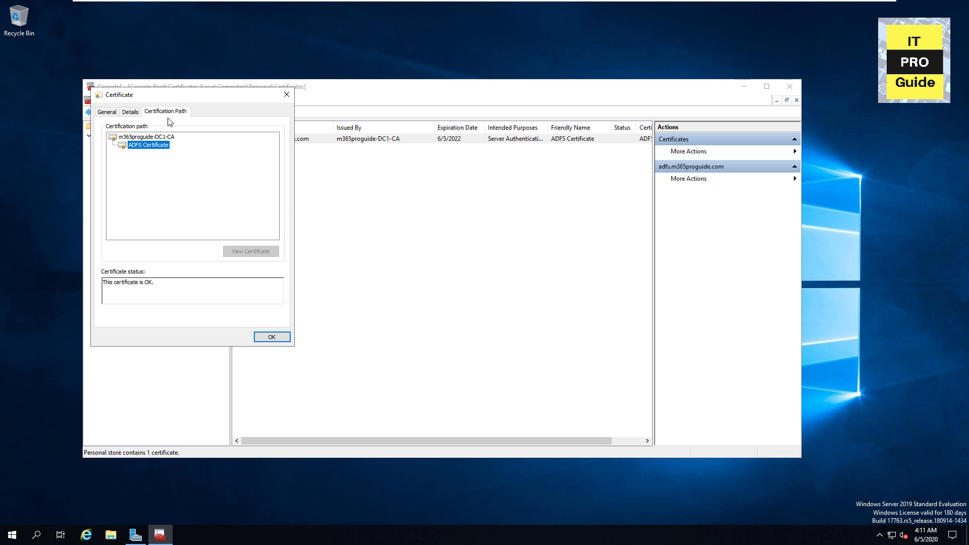
click(132, 113)
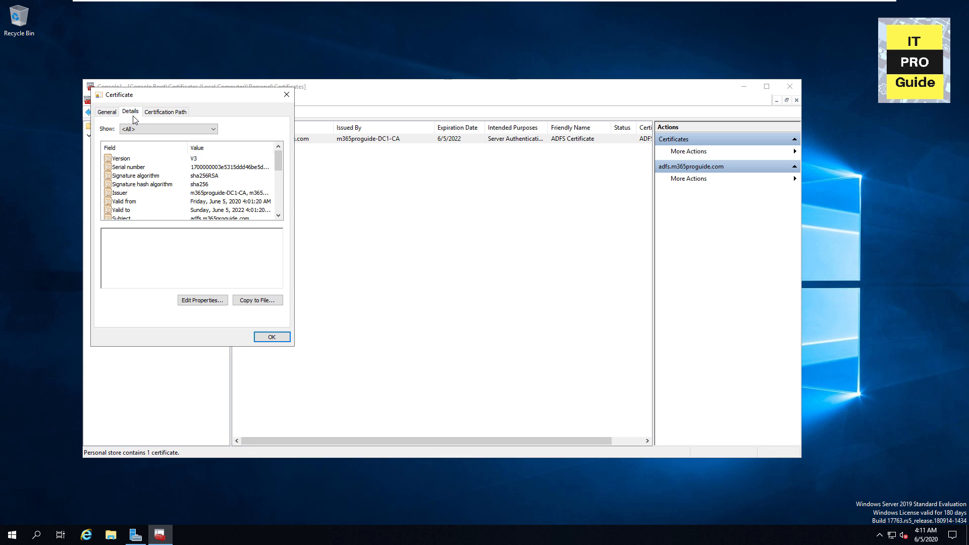
click(115, 113)
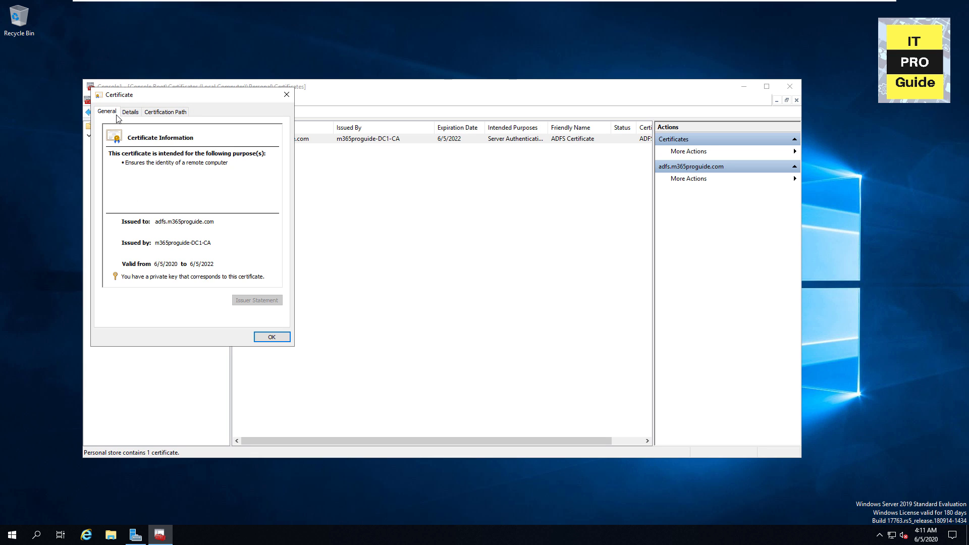
click(271, 338)
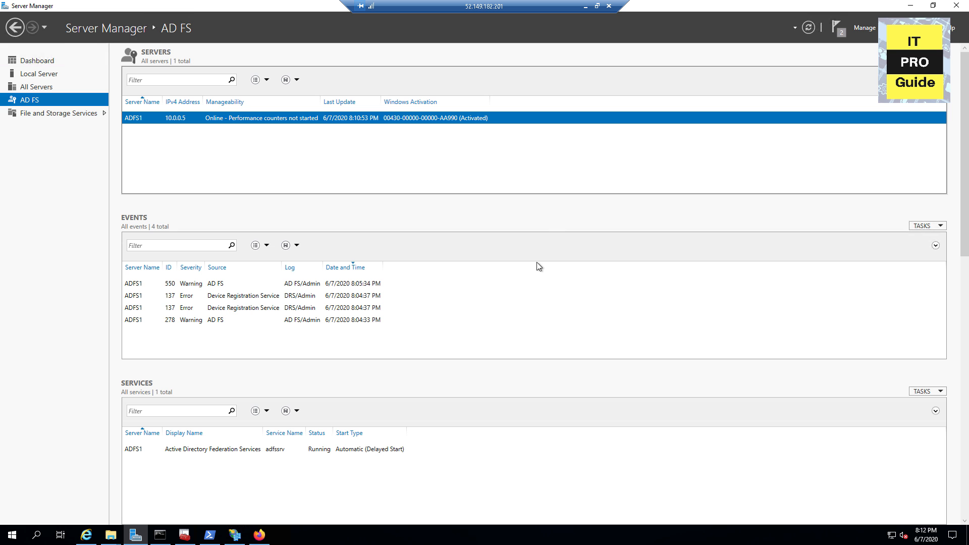
Step: Switch to the AD-Onprem remote session and show the DNS server page in Server Manager
click(586, 7)
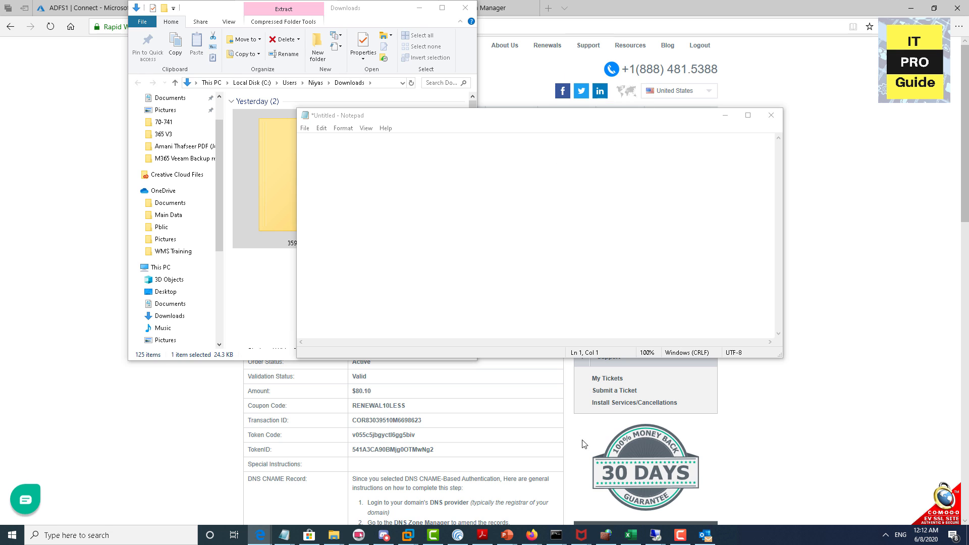
mouse_move(657, 535)
click(618, 507)
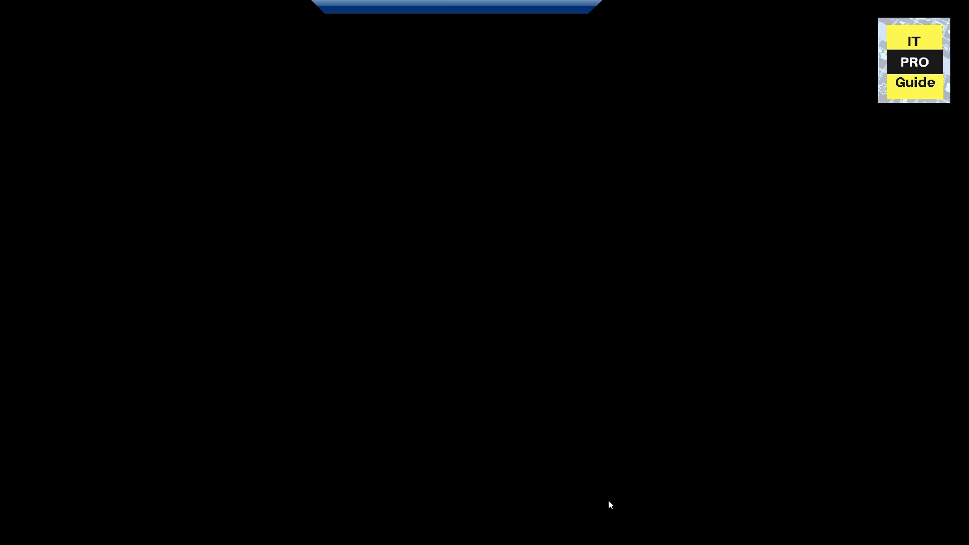
click(13, 538)
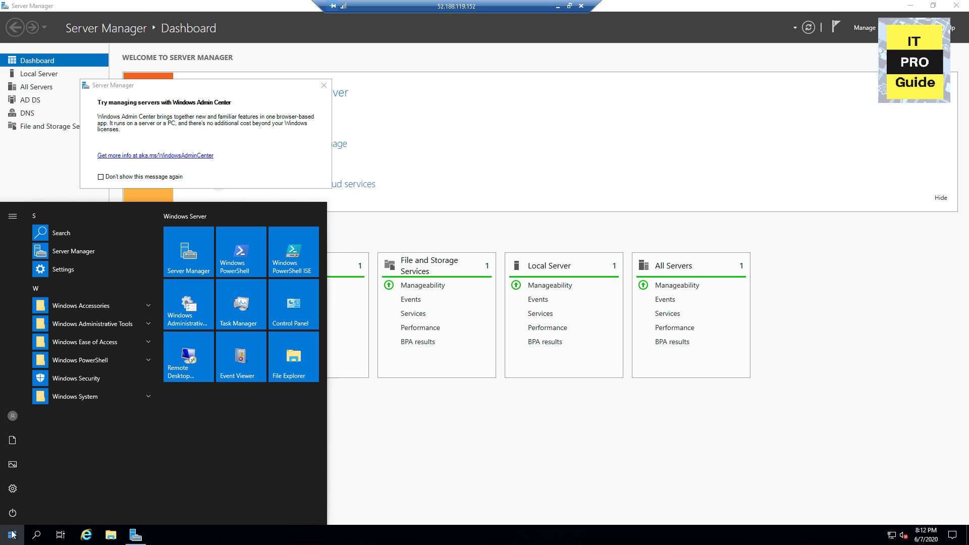
click(25, 113)
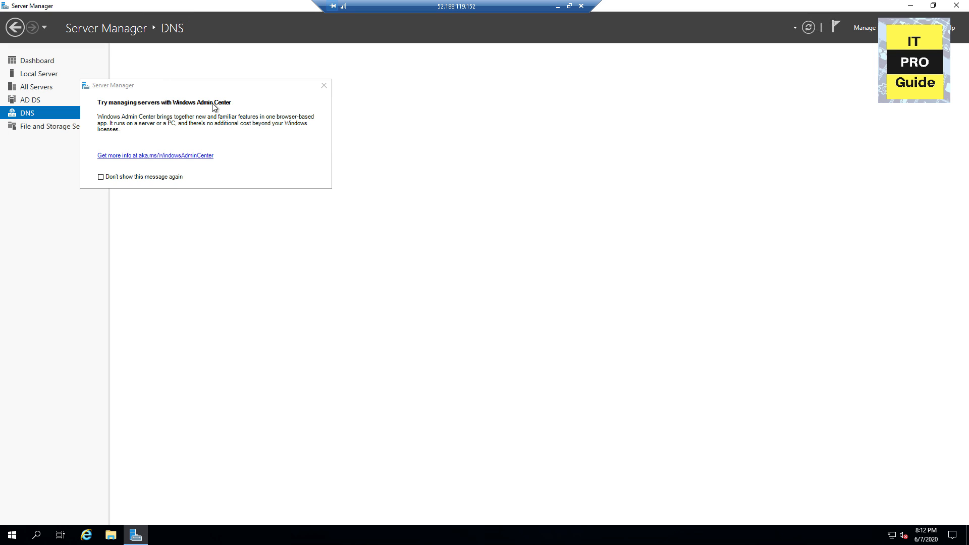
click(323, 86)
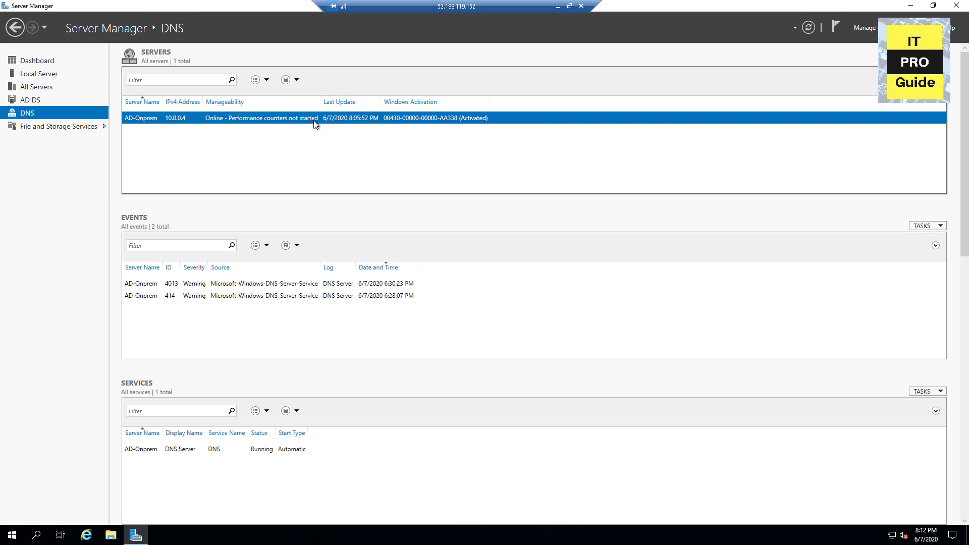
Step: Launch DNS Manager for AD-Onprem and open Forward Lookup Zones > m365proguide.com
right_click(314, 121)
click(347, 200)
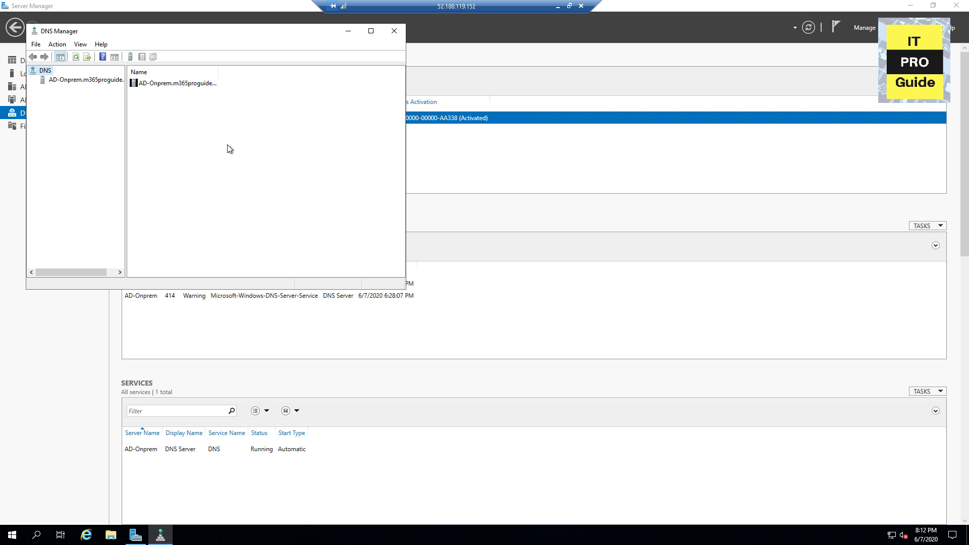
click(82, 80)
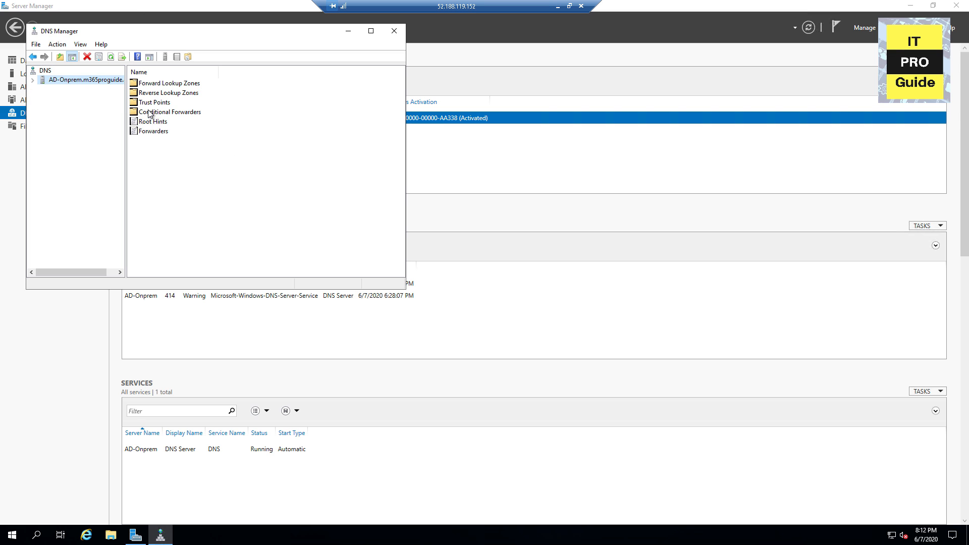
double_click(158, 83)
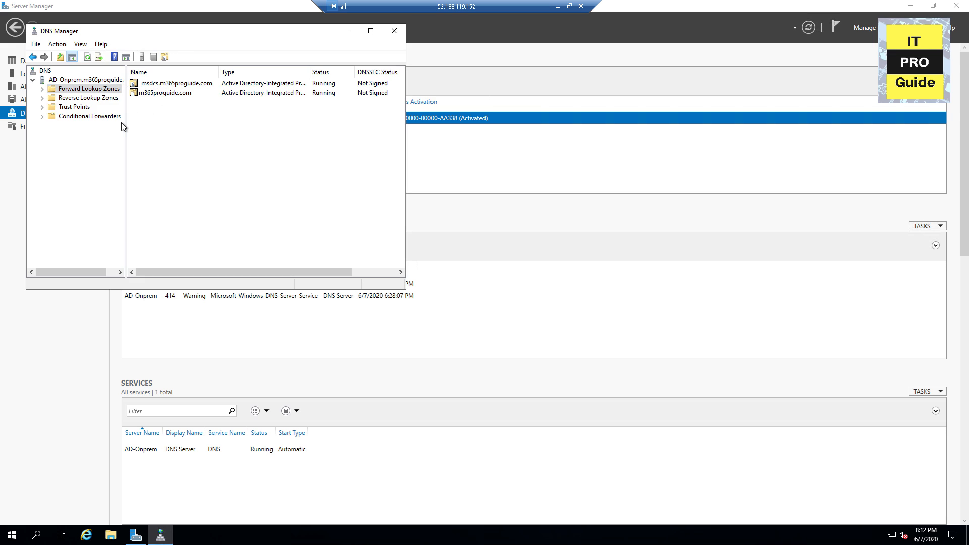
double_click(148, 94)
Step: Create a CNAME record 'adfs' in m365proguide.com targeting adfs1.m365proguide.com
right_click(166, 192)
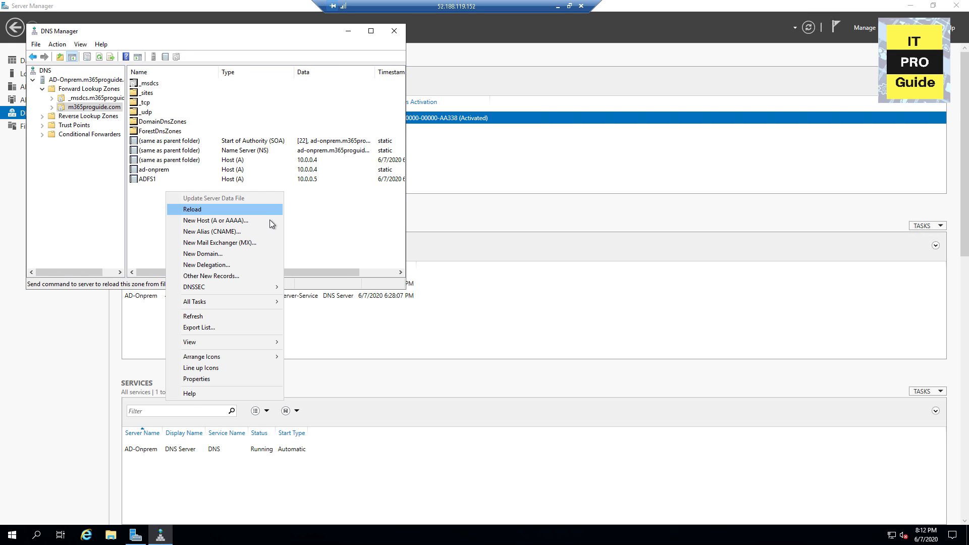
click(235, 232)
text(adfs)
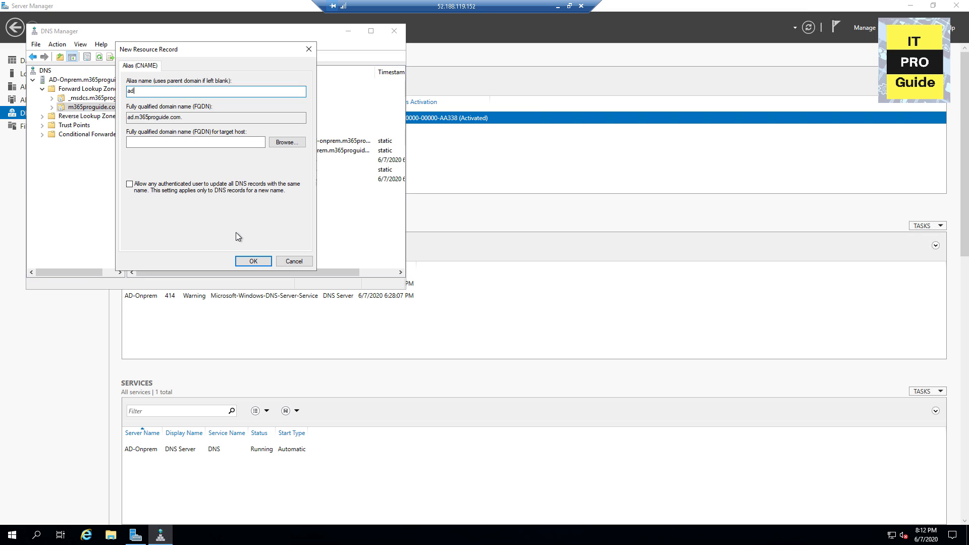
click(238, 141)
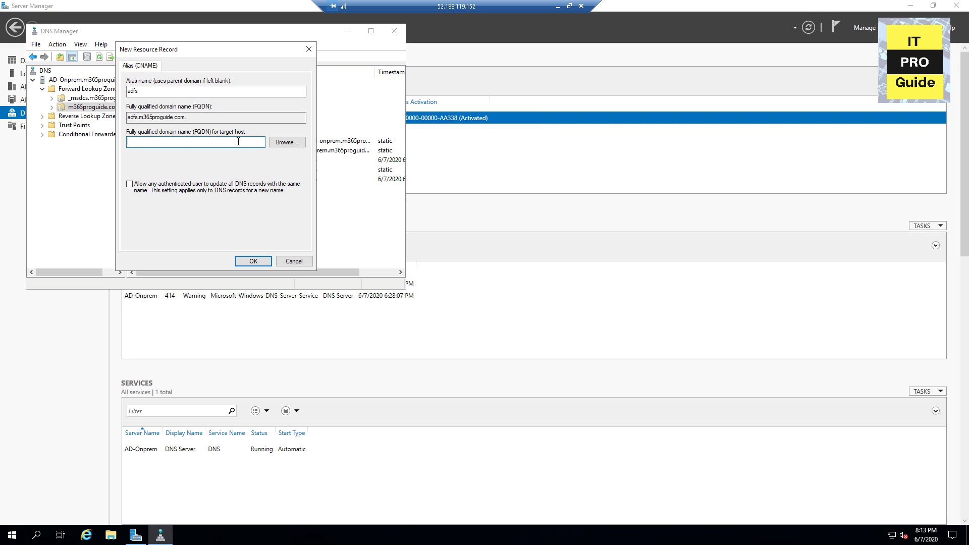
text(adfs1)
text(.m365proguide.com)
click(253, 261)
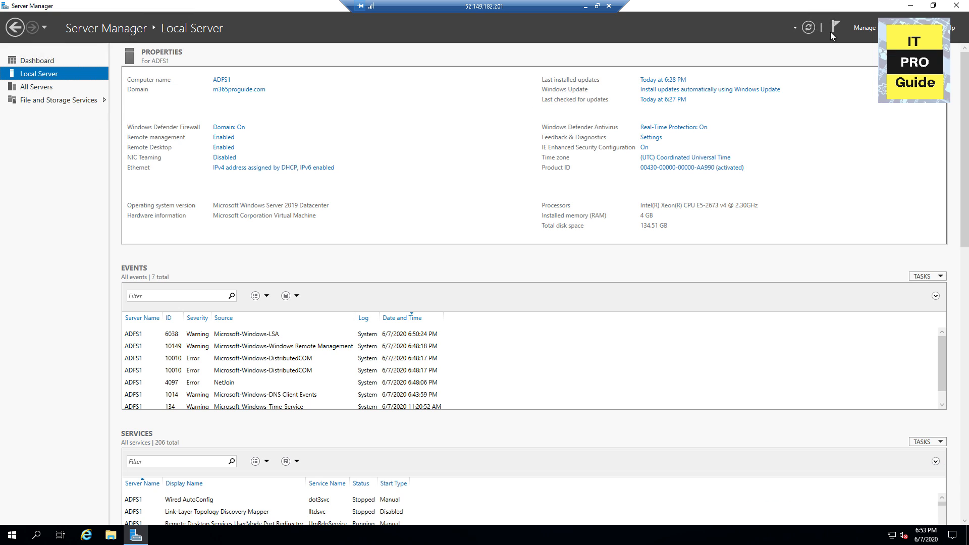
Step: Install the Active Directory Federation Services role on ADFS1 through Add Roles and Features
click(862, 27)
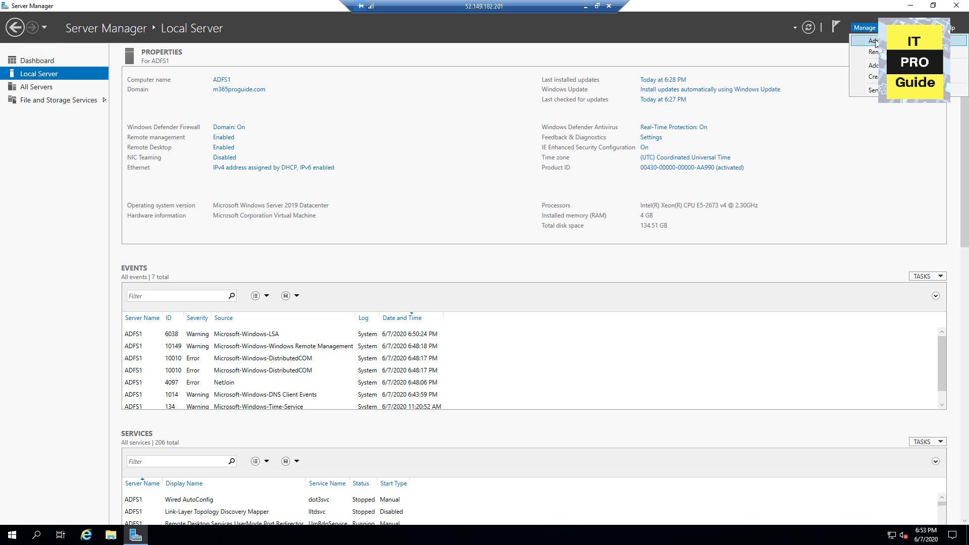
click(875, 41)
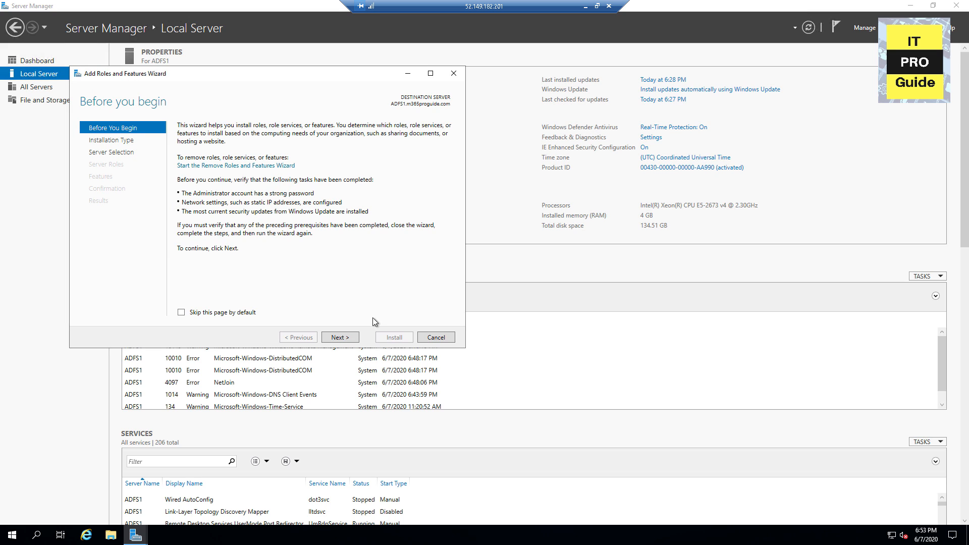
click(339, 337)
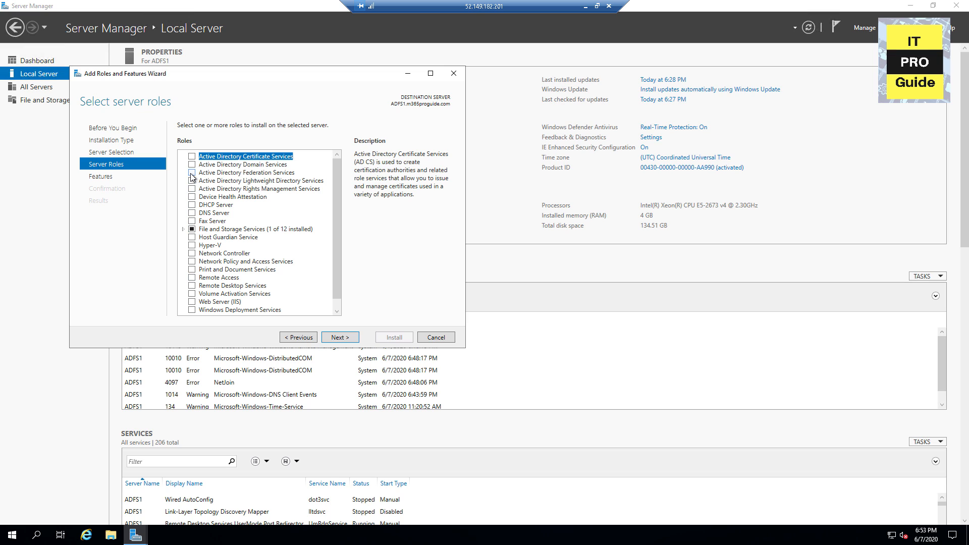
click(191, 173)
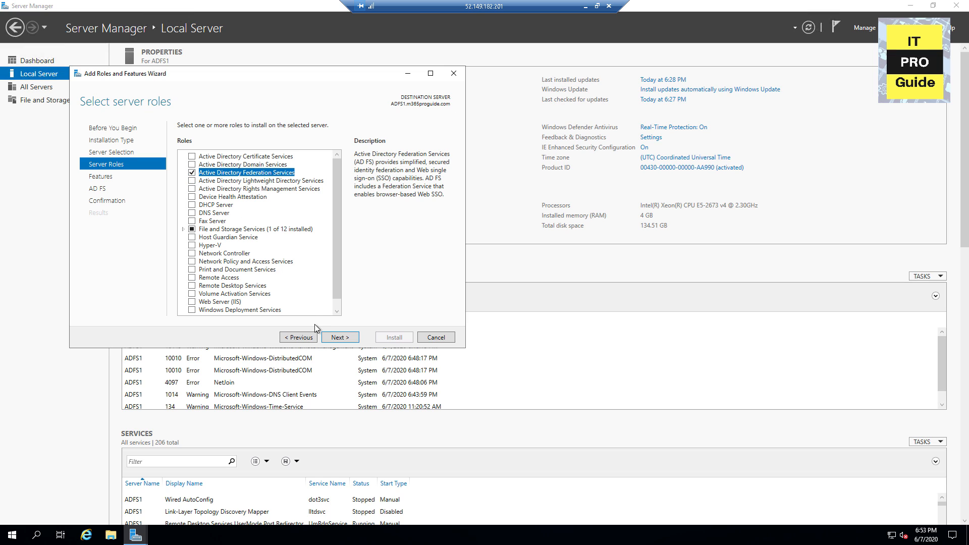
click(339, 337)
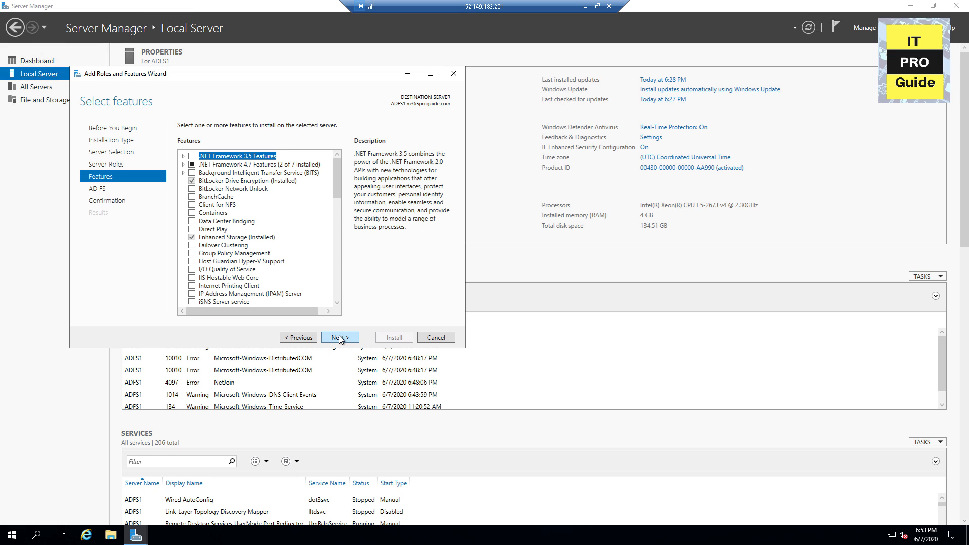
click(339, 337)
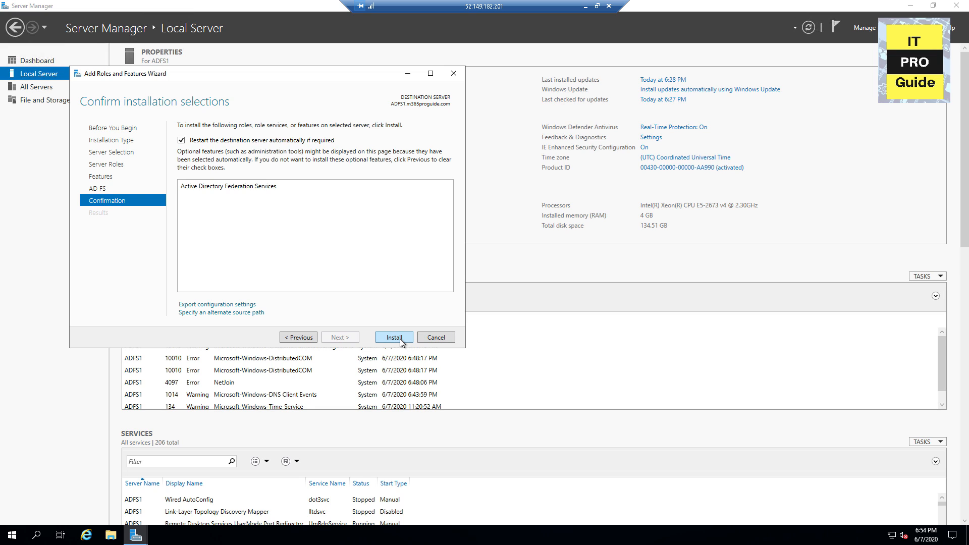
click(394, 337)
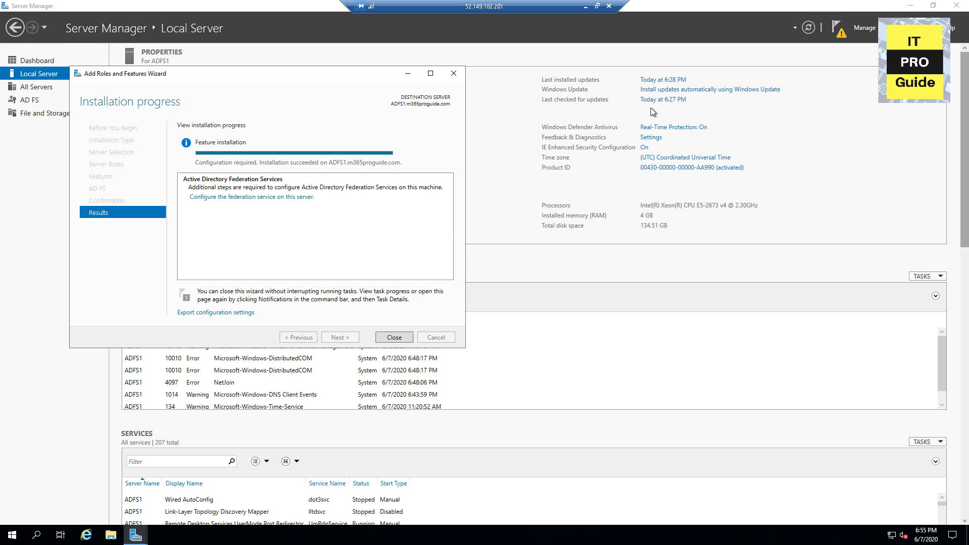
click(397, 339)
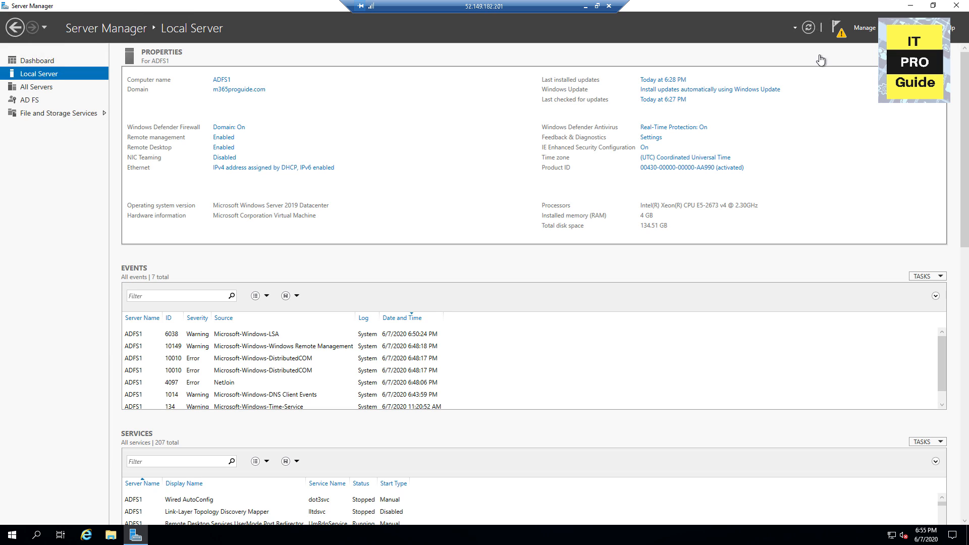
click(840, 37)
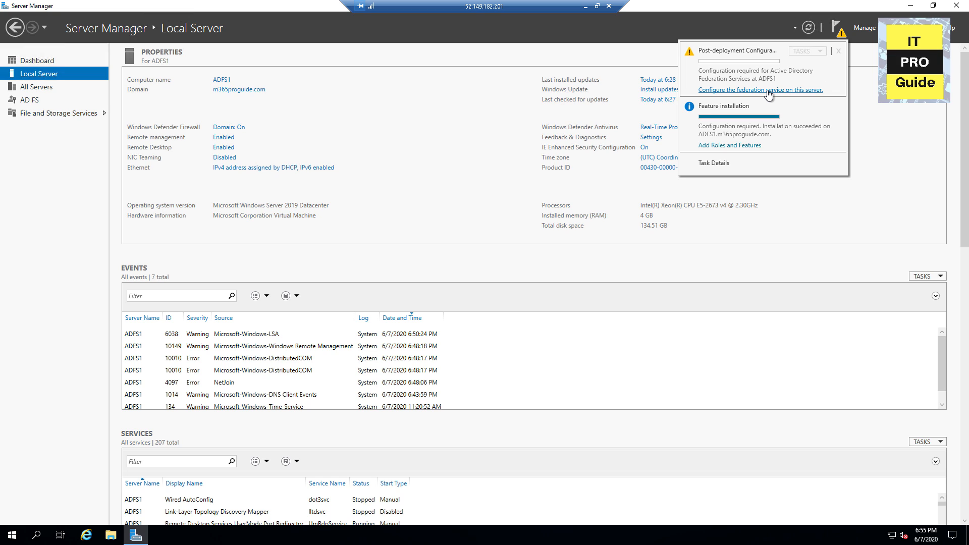
Step: Create the first federation server in a new farm using the *.m365proguide.com SSL certificate
click(768, 90)
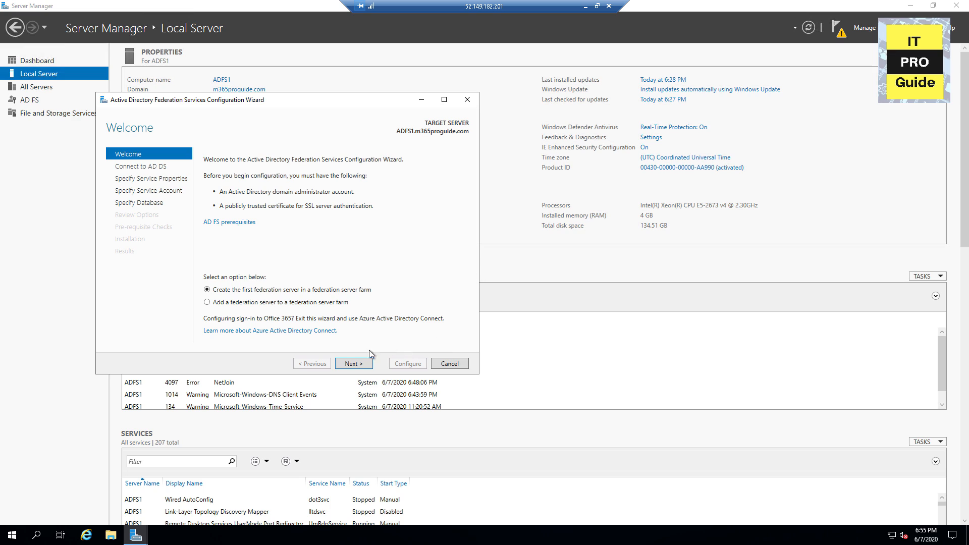
click(361, 366)
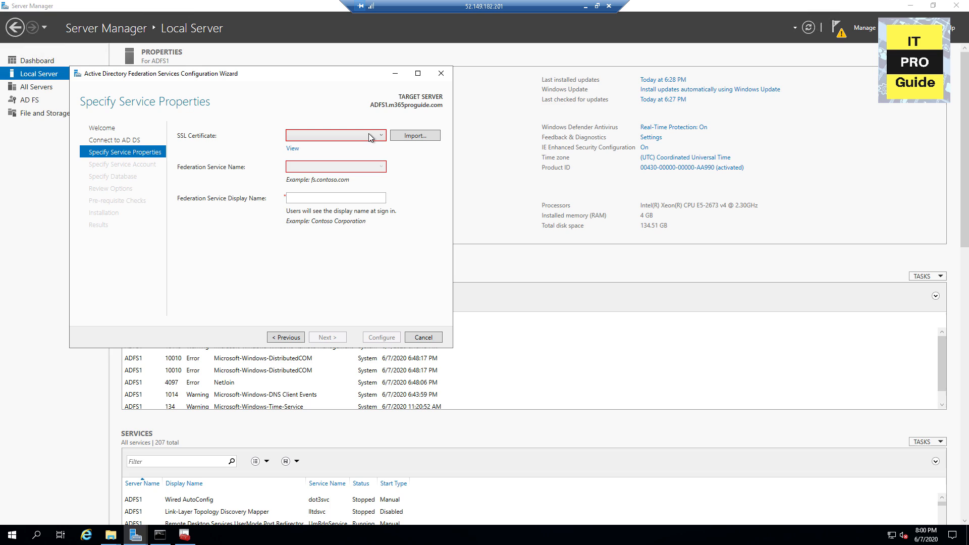
click(368, 135)
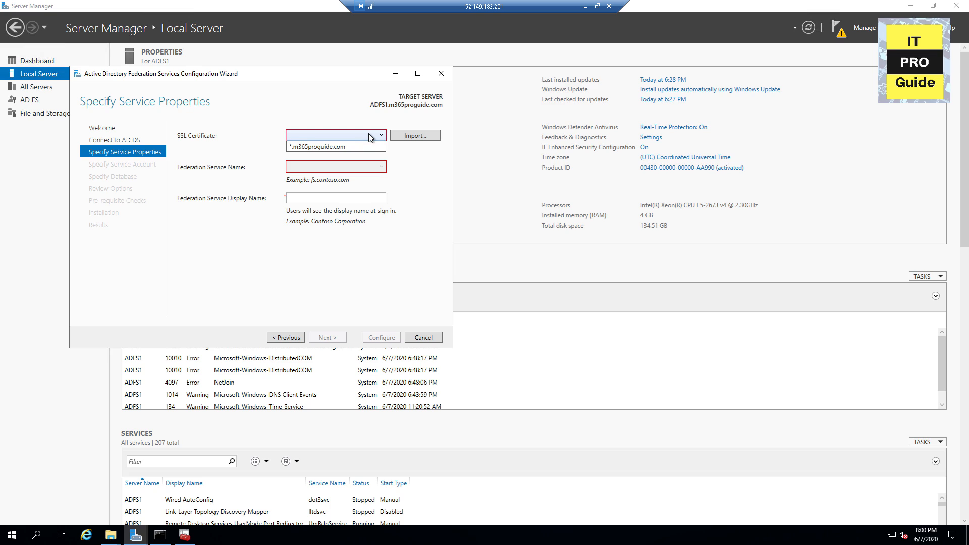
click(342, 147)
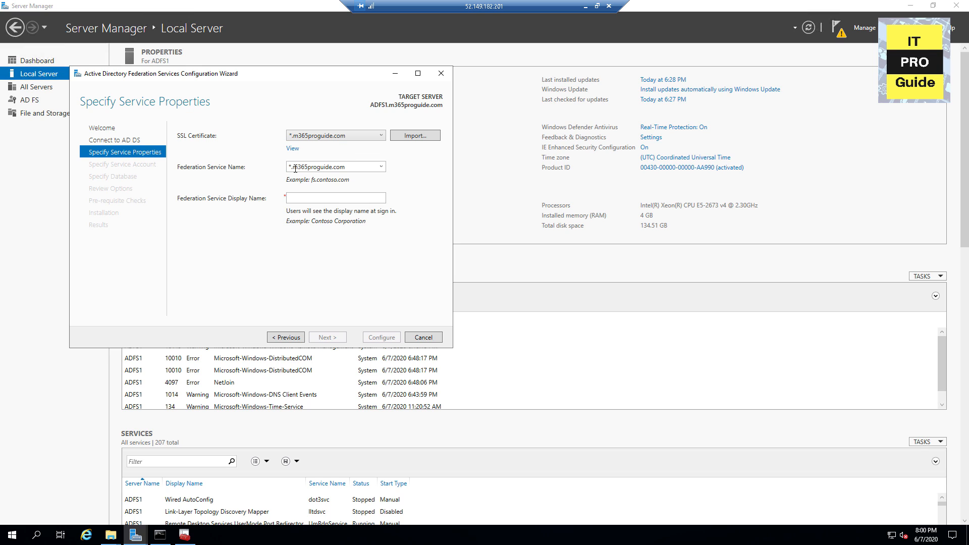
Step: Set service name adfs.m365proguide.com and display name 'M365ProGuide - ITProGuide'
drag(289, 167, 345, 166)
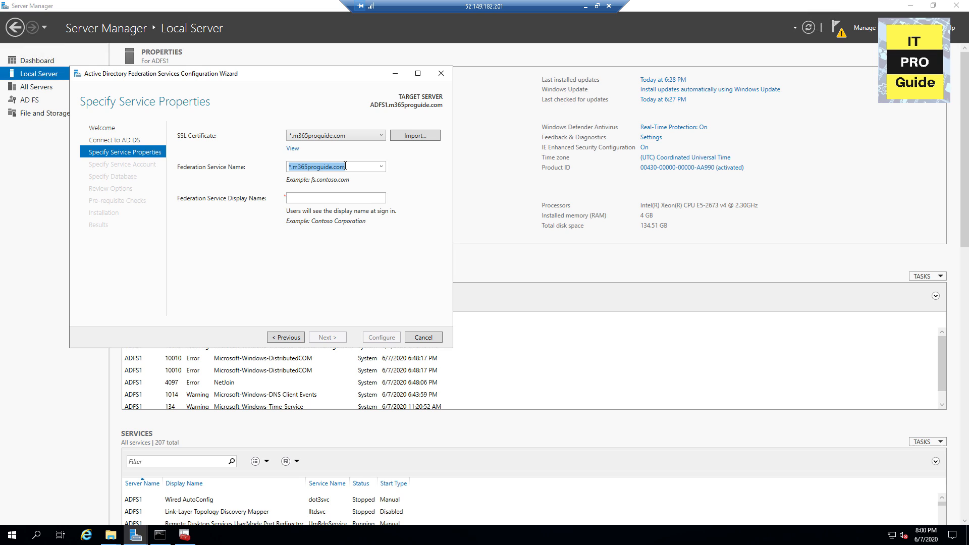
key(Home)
key(BackSpace)
text(adfs)
click(302, 201)
text(M365)
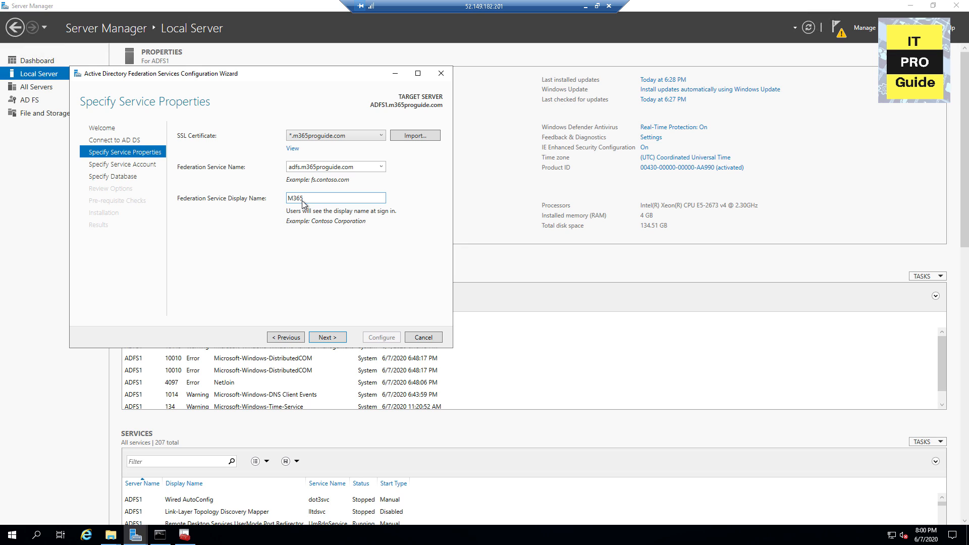
text(Progui)
key(BackSpace)
key(BackSpace)
key(BackSpace)
text(Guide +)
key(BackSpace)
text(- ITProGuide)
Step: Attempt a group Managed Service Account, dismiss the missing KDS root key warning, and go back
click(338, 335)
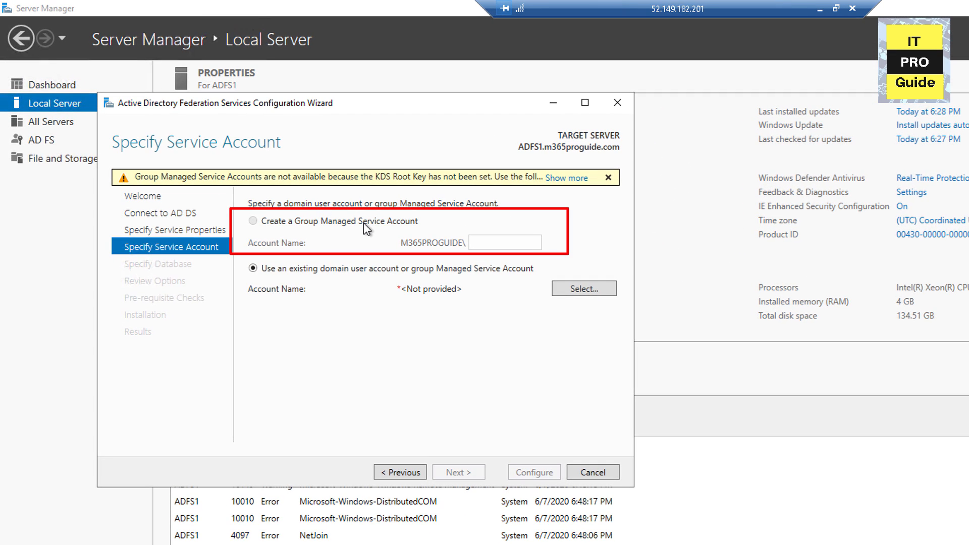
click(560, 177)
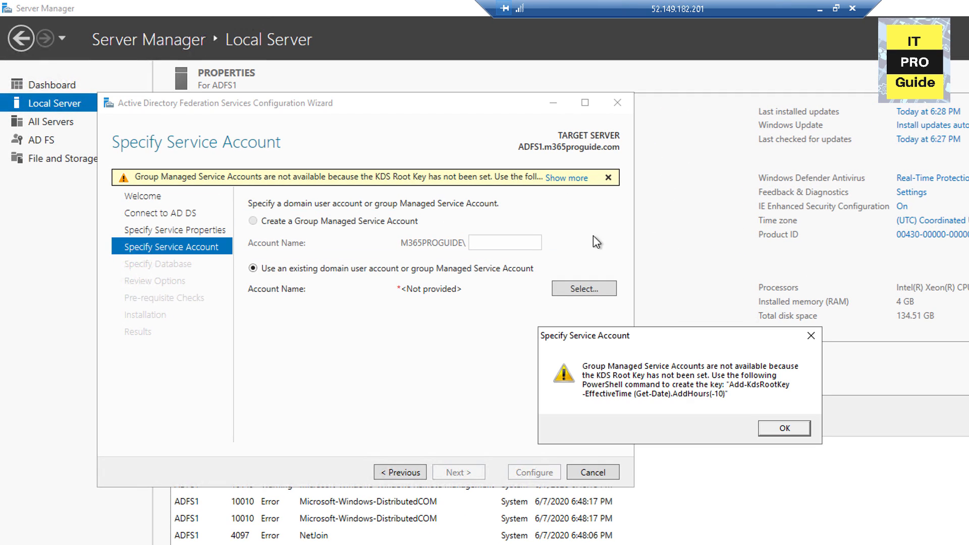
click(770, 429)
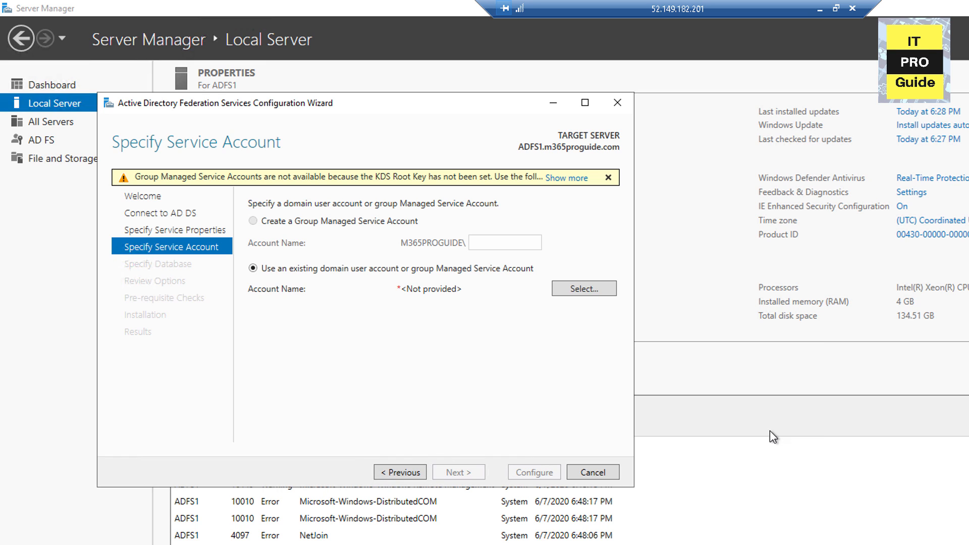
click(407, 473)
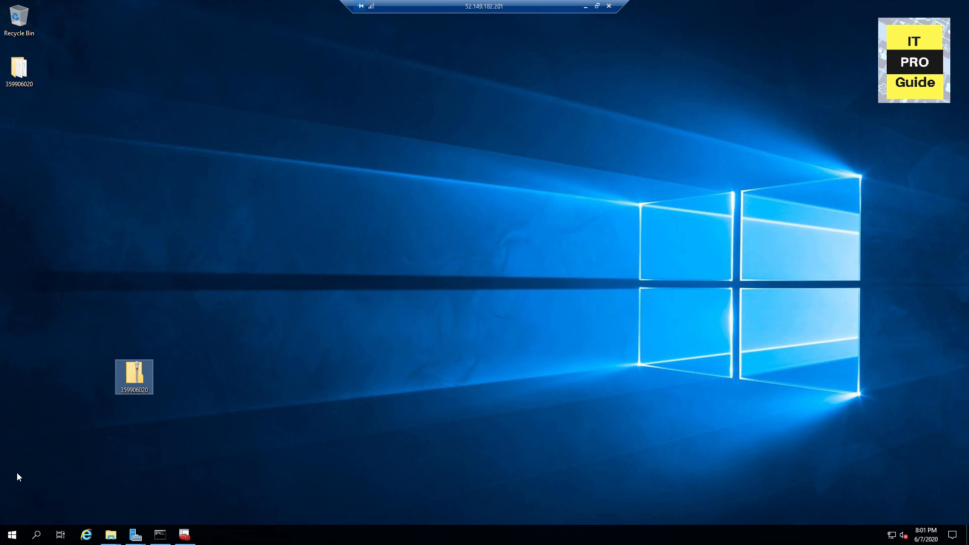
Step: Run Add-KdsRootKey -EffectiveTime ((get-date).addhours(-10)) in elevated PowerShell, then select creating a gMSA
click(12, 535)
click(11, 535)
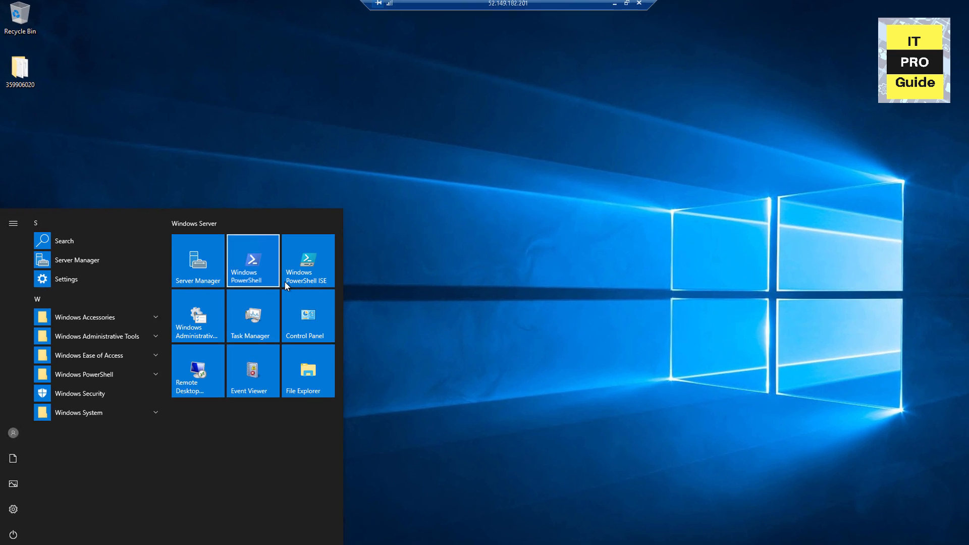
right_click(273, 263)
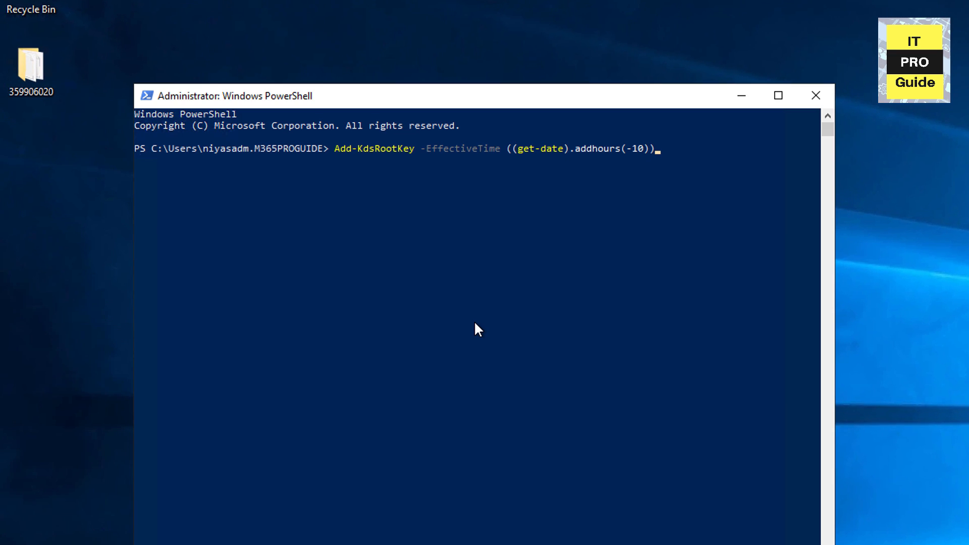
key(Return)
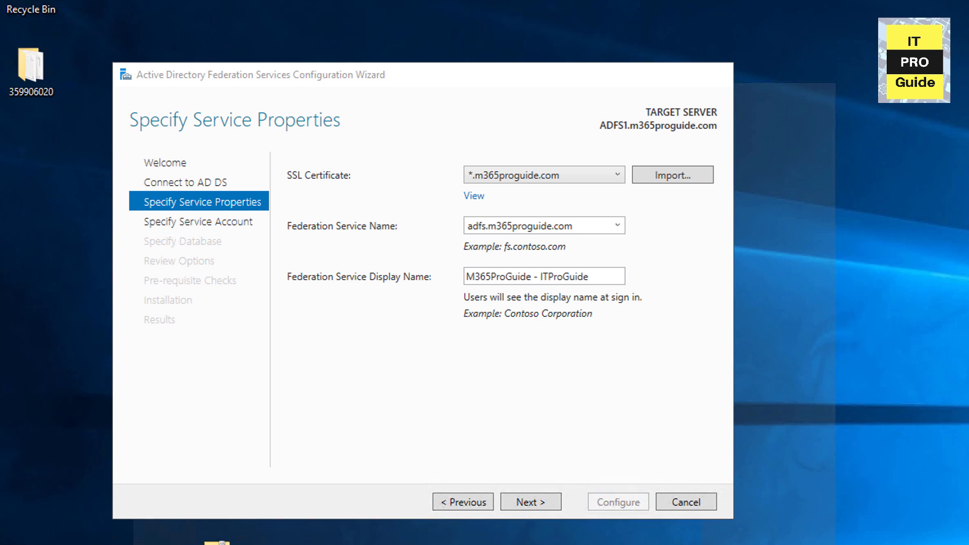
click(528, 503)
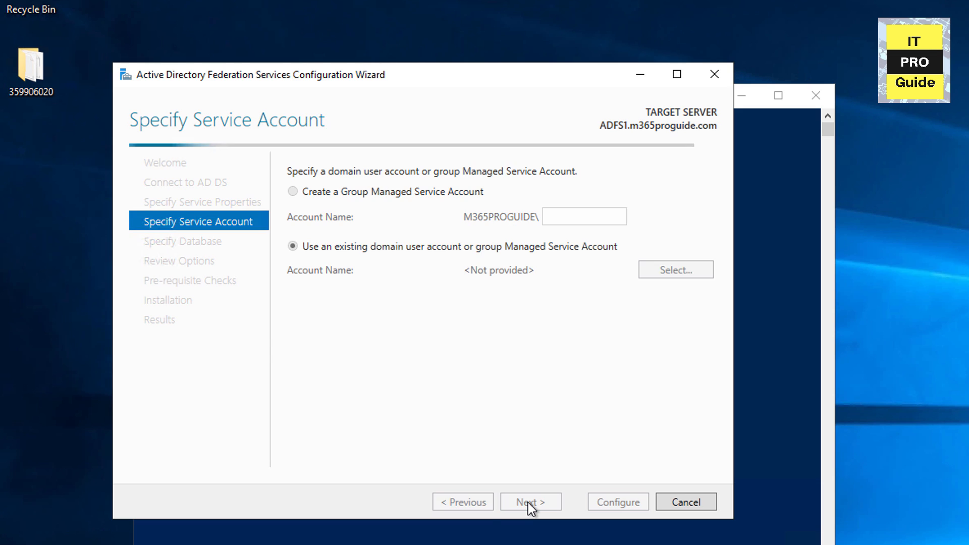
click(411, 193)
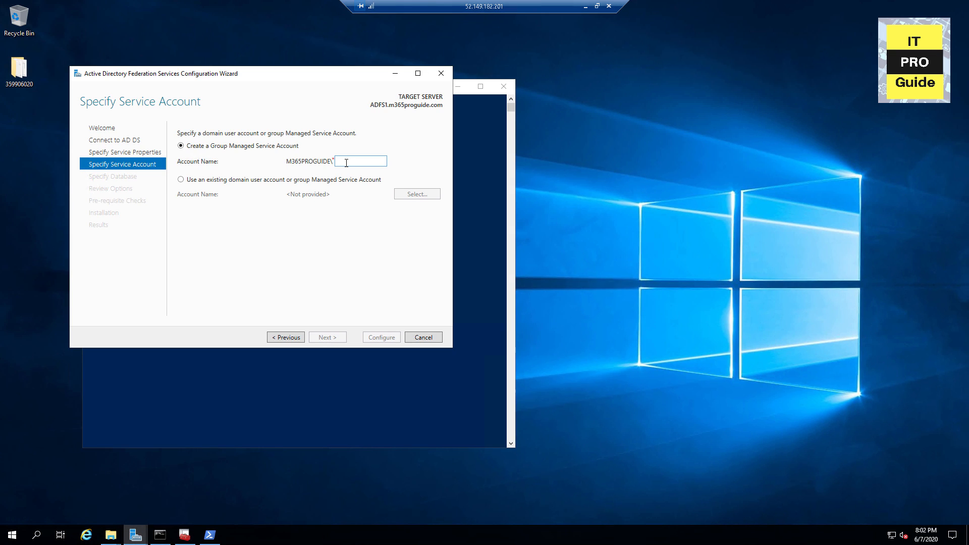
Step: Name the gMSA adfsGMSA, keep Windows Internal Database, and complete the farm configuration
text(adfs)
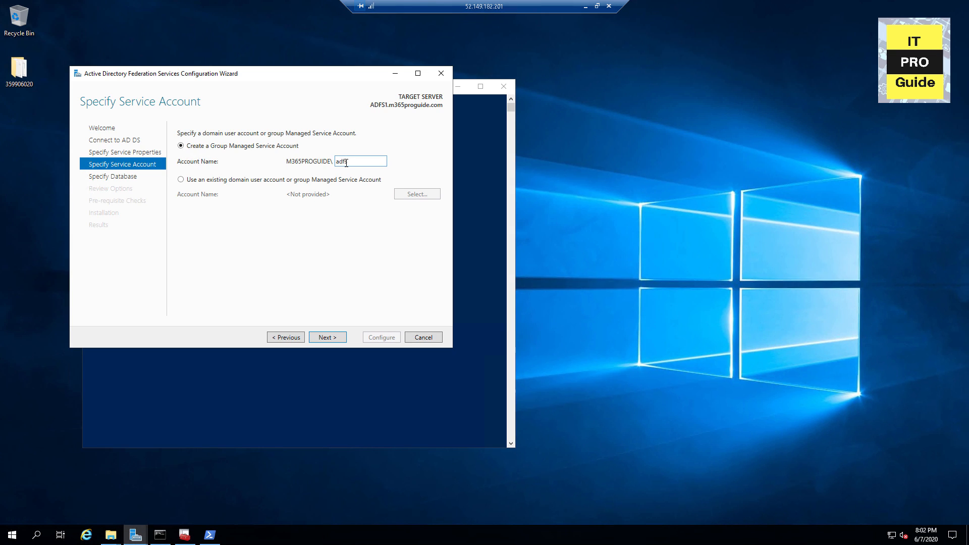
text(GMSA)
click(320, 338)
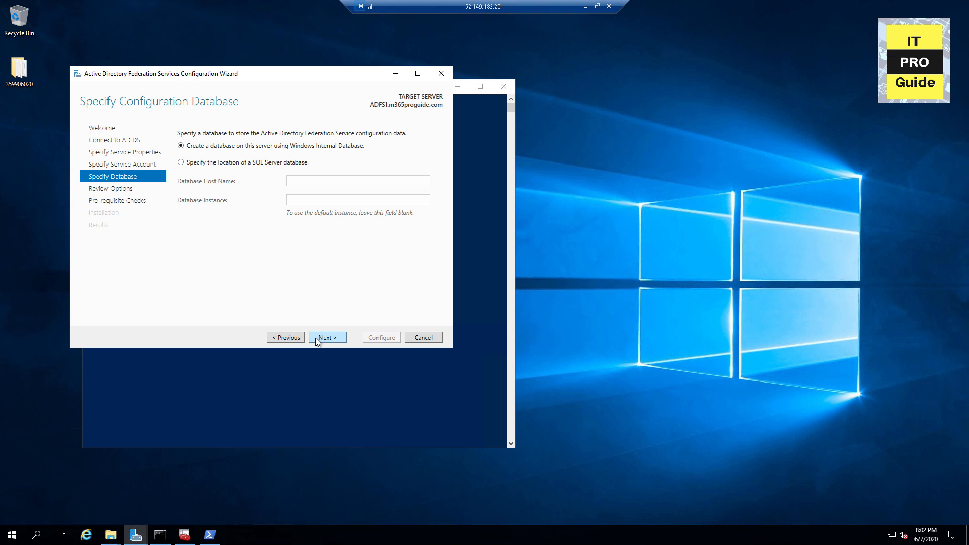
click(317, 338)
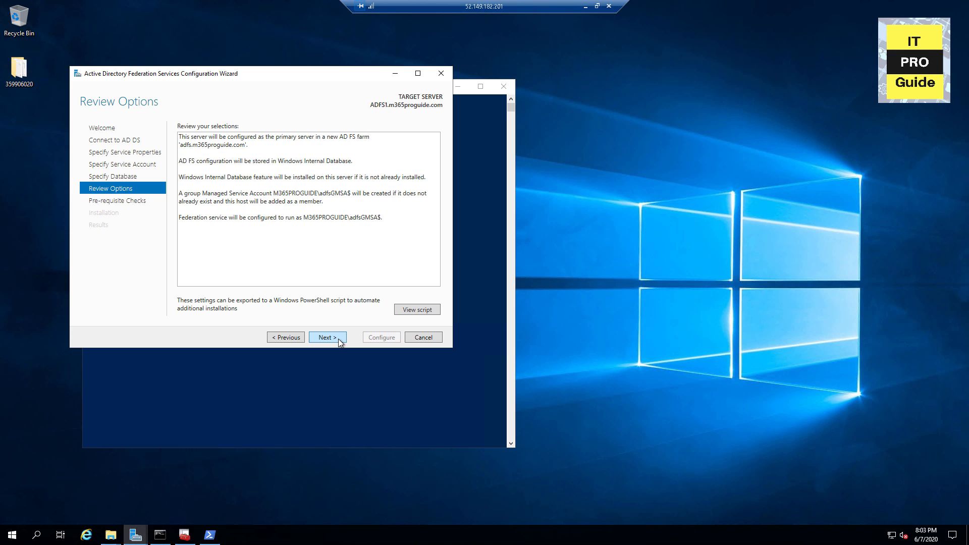
click(339, 343)
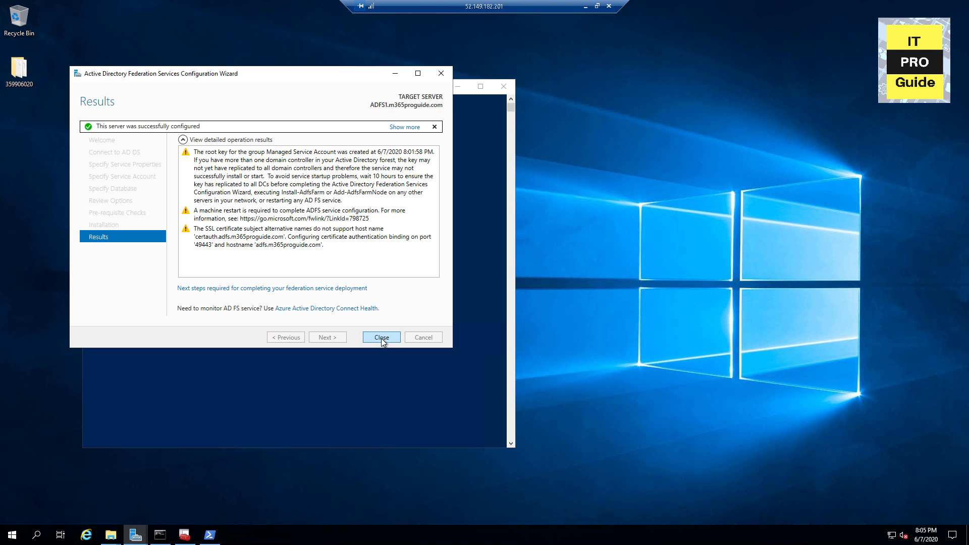
click(382, 338)
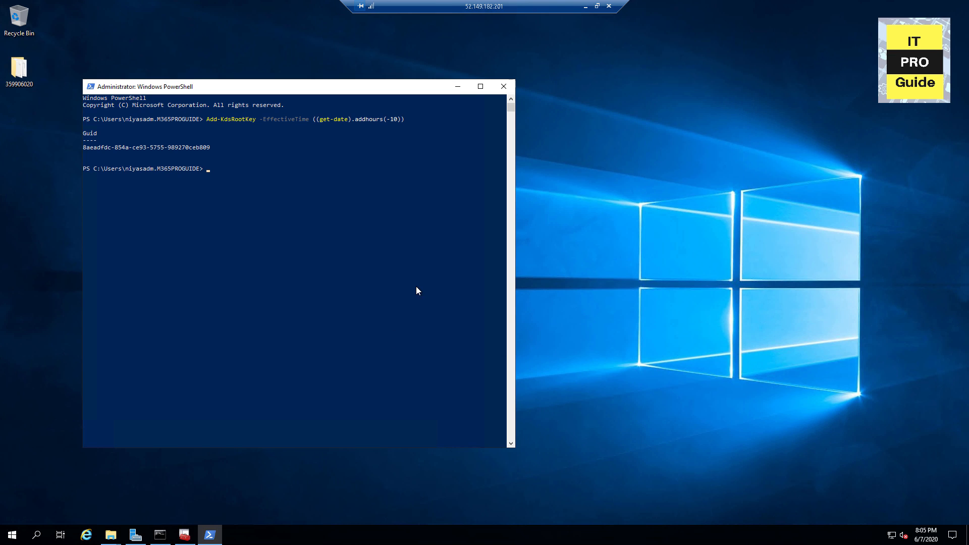
Step: Launch AD FS Management from Server Manager Tools, expand Service, and return to PowerShell
click(459, 86)
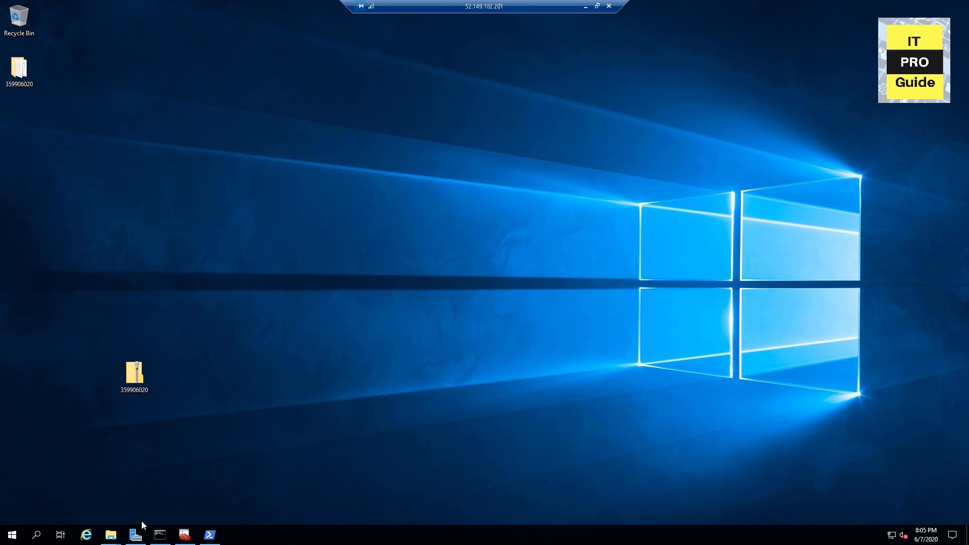
click(135, 535)
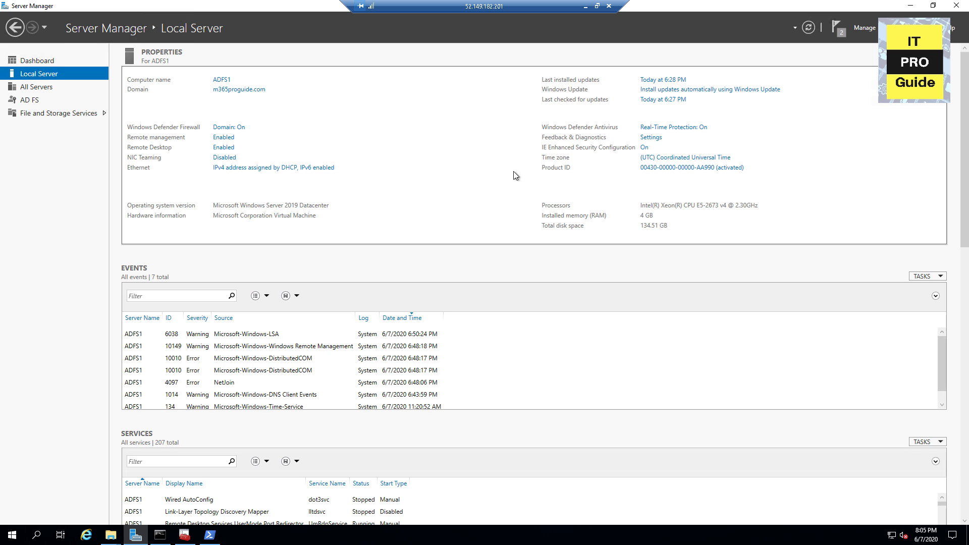
click(896, 27)
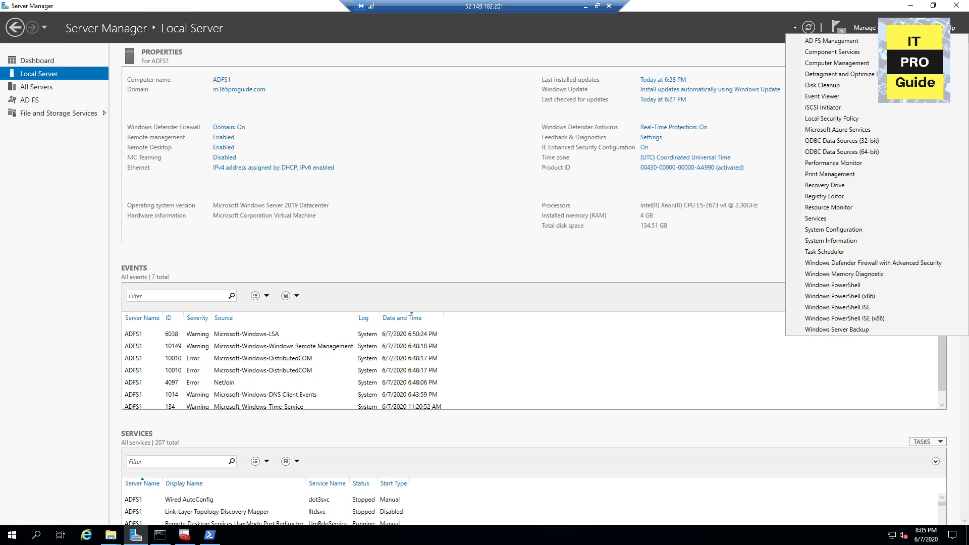
click(852, 41)
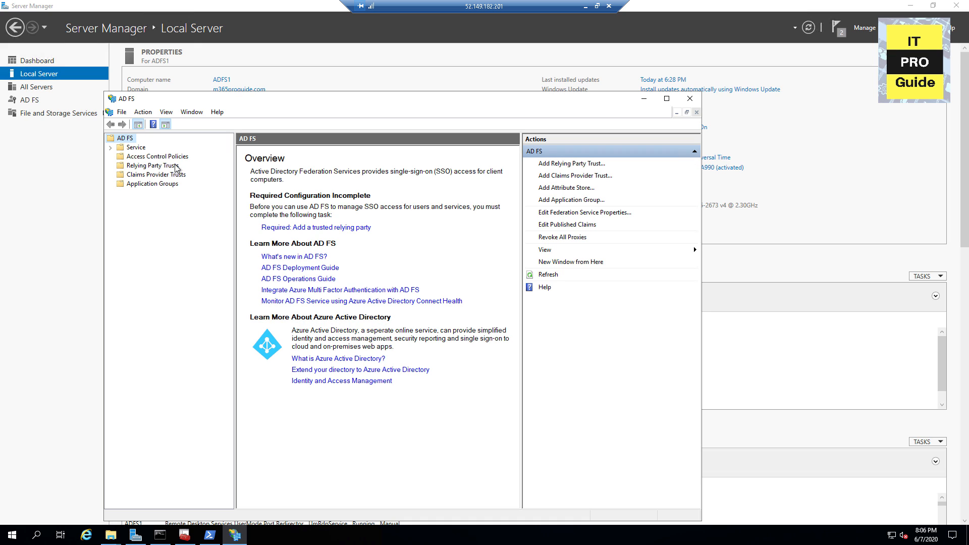
click(110, 147)
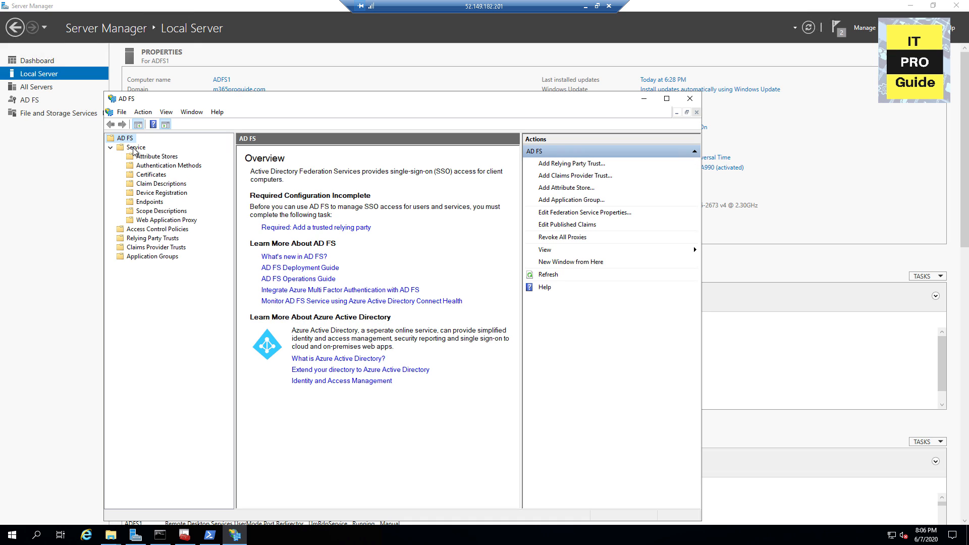
click(135, 147)
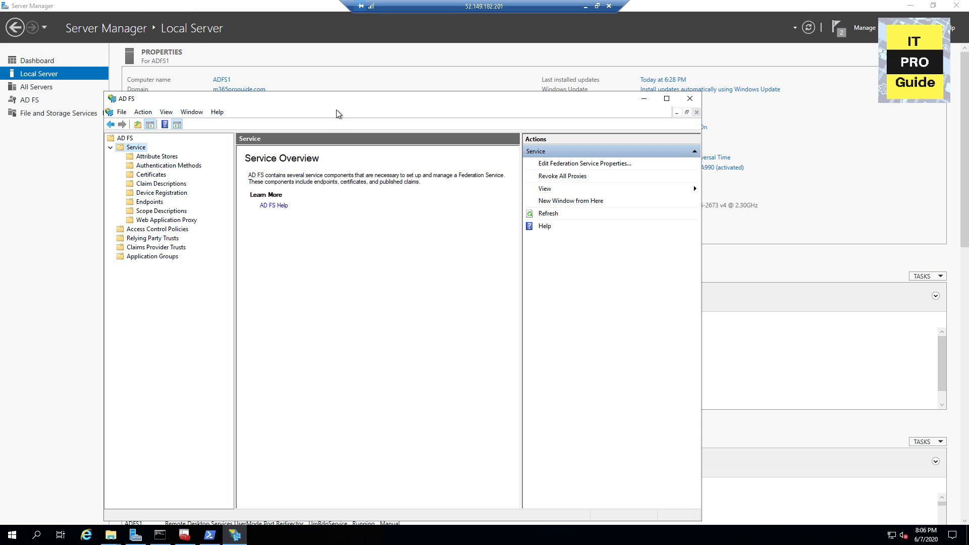
drag(337, 104, 339, 78)
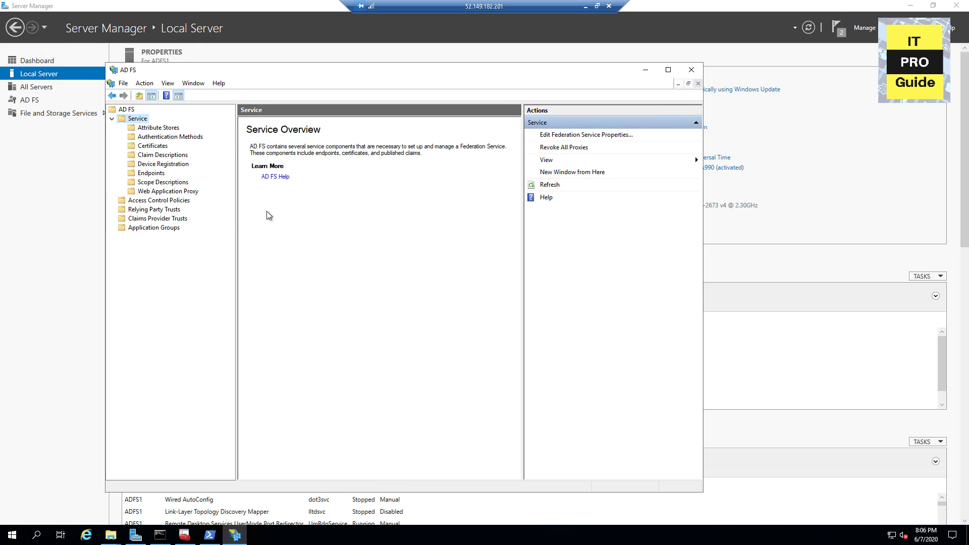
click(209, 535)
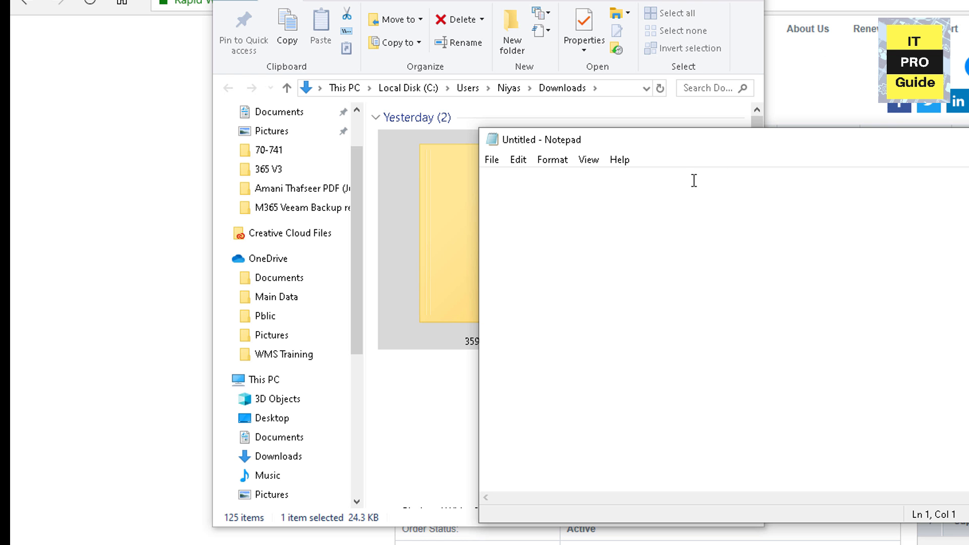
Step: Run Set-AdfsProperties -EnableIdPInitiatedSignonPage $true in PowerShell
text(Set-AdfsProperties -EnableIdPInitiatedSignonPage $true)
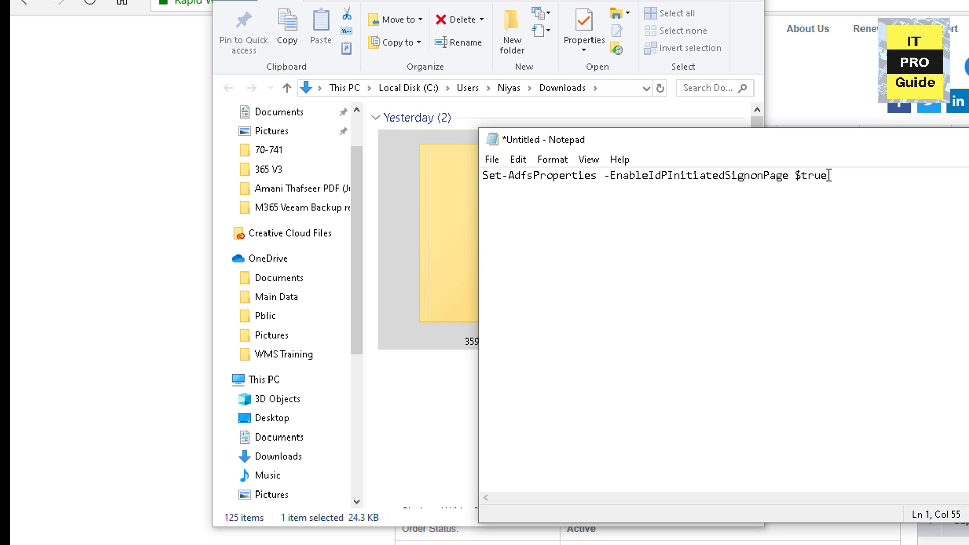
drag(829, 175, 645, 177)
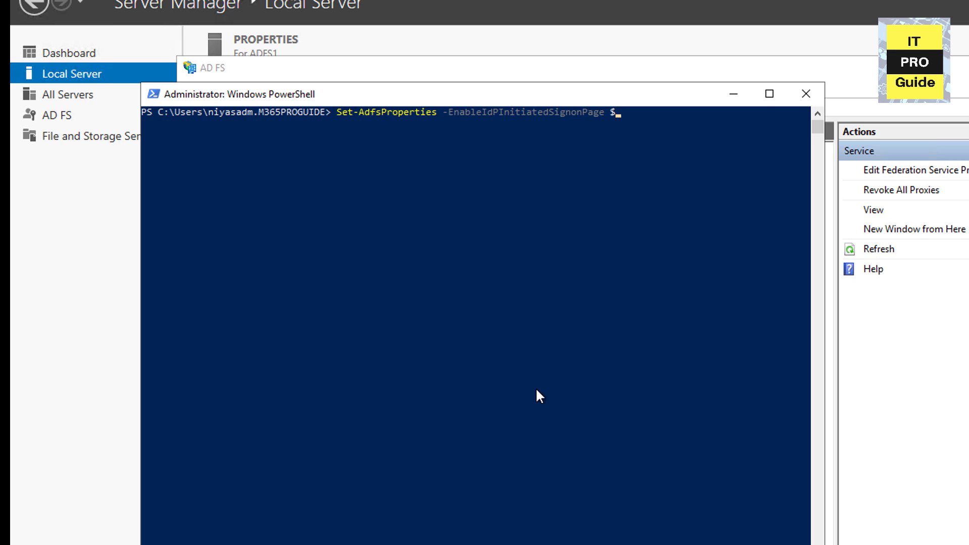
text(true)
key(Return)
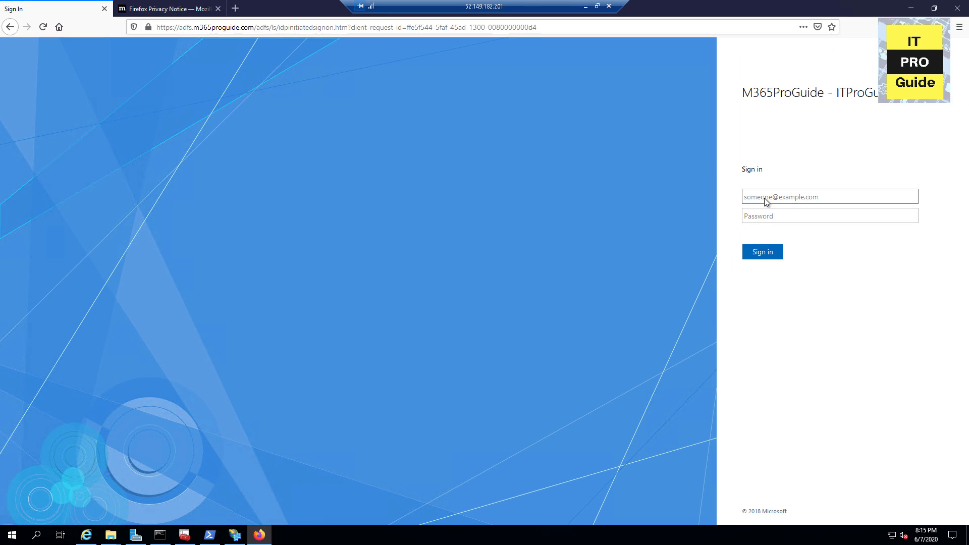
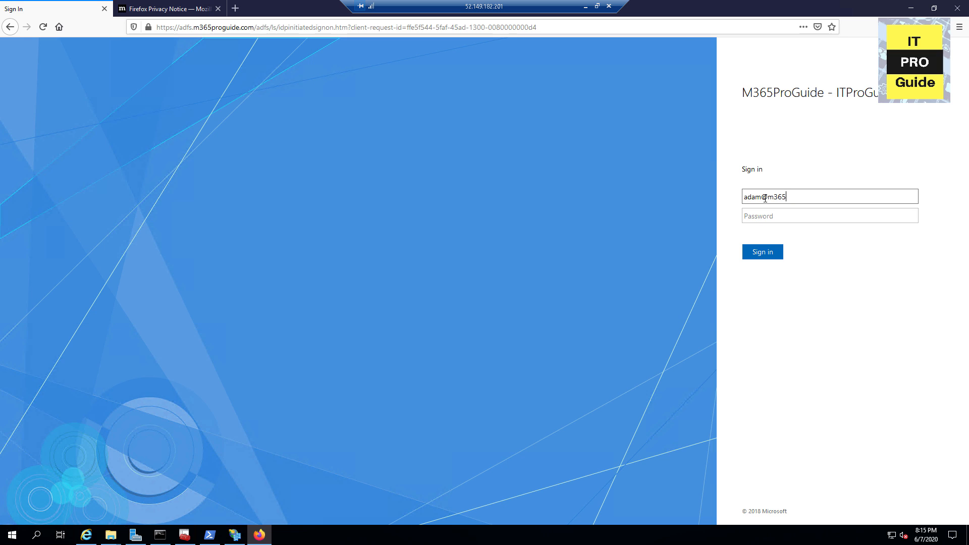
Step: Sign in as the test user with their e-mail and password, decline saving the login, then sign out
key(Tab)
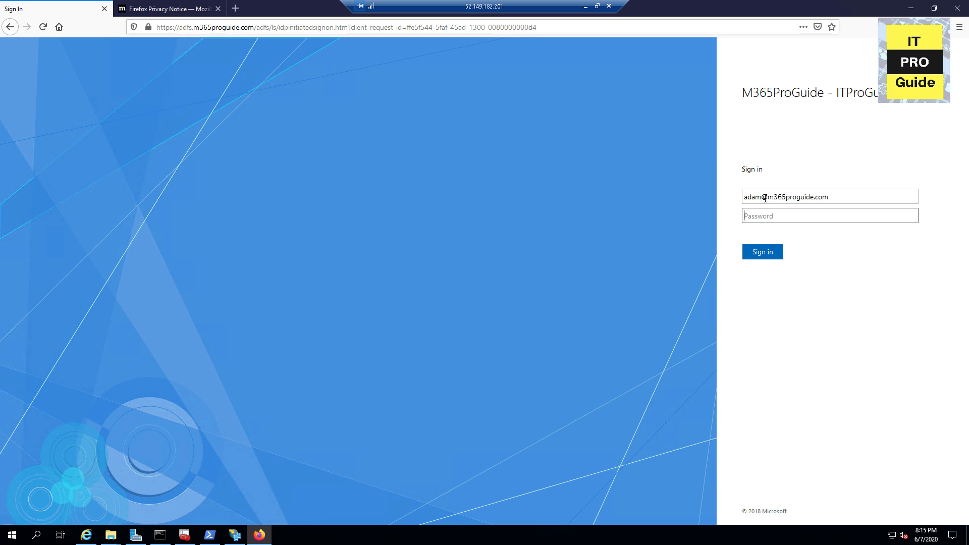
text(********)
key(Return)
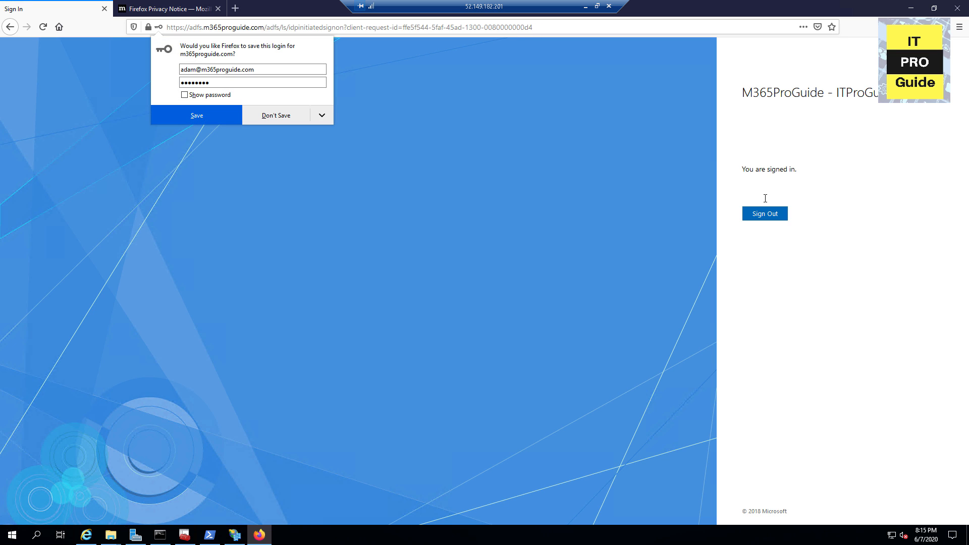
click(281, 117)
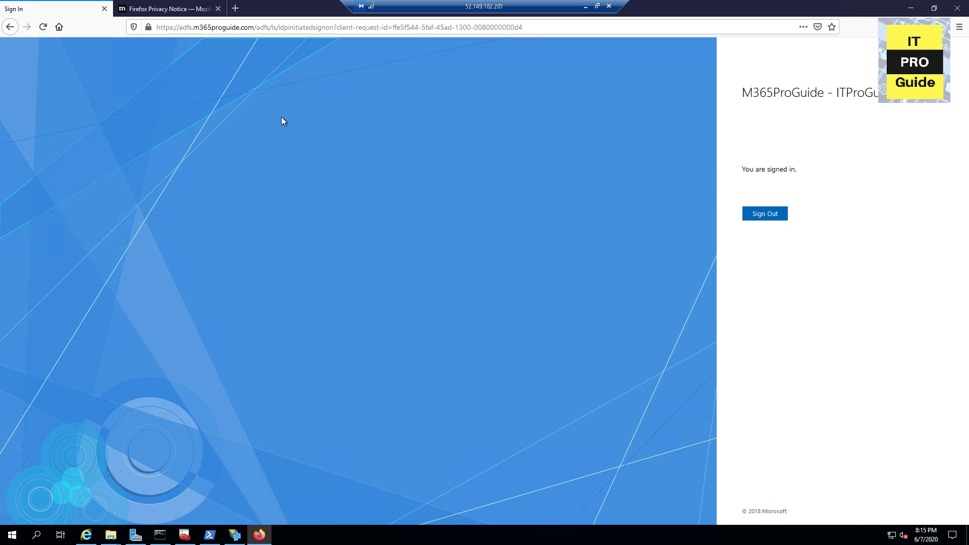
click(758, 216)
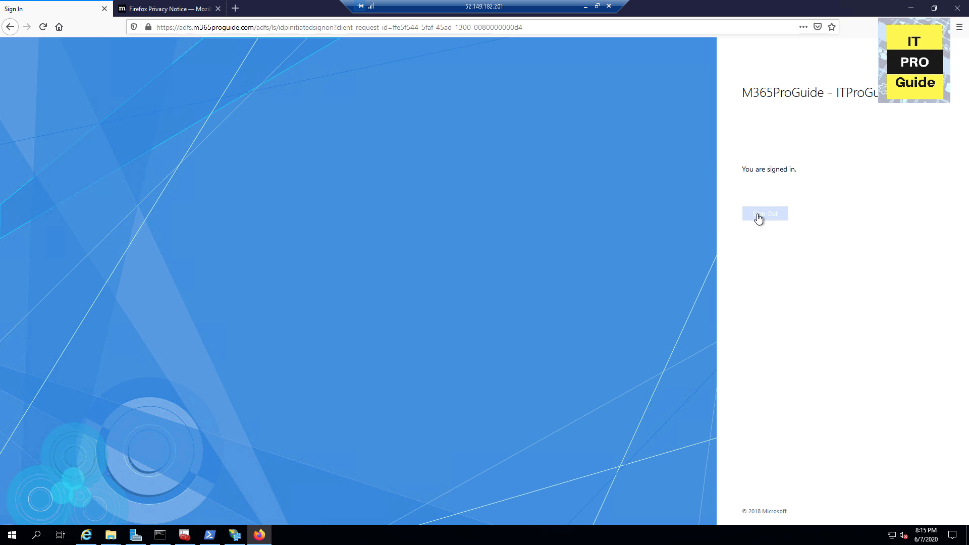
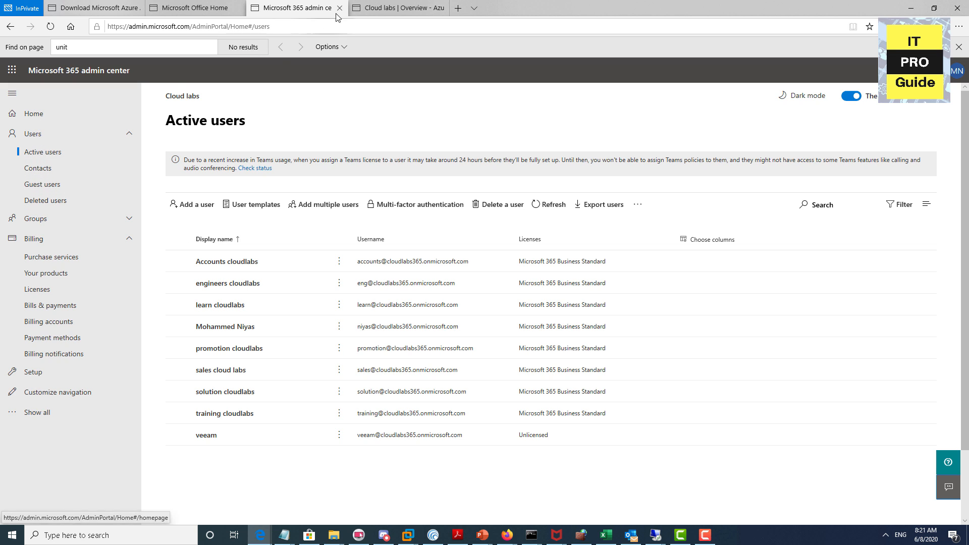
Step: In the admin center, go to Settings > Domains from the full navigation and start Add domain
click(371, 8)
click(296, 9)
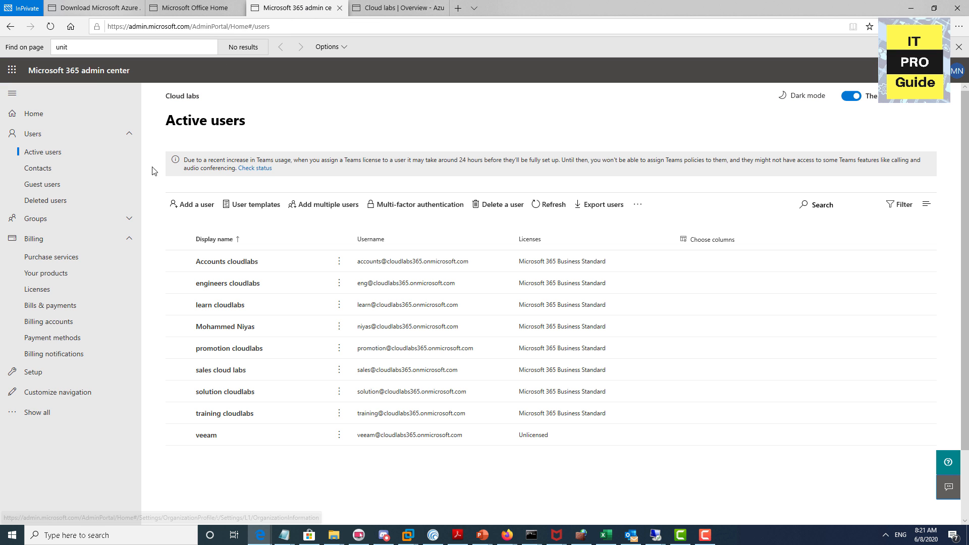
click(44, 412)
click(81, 435)
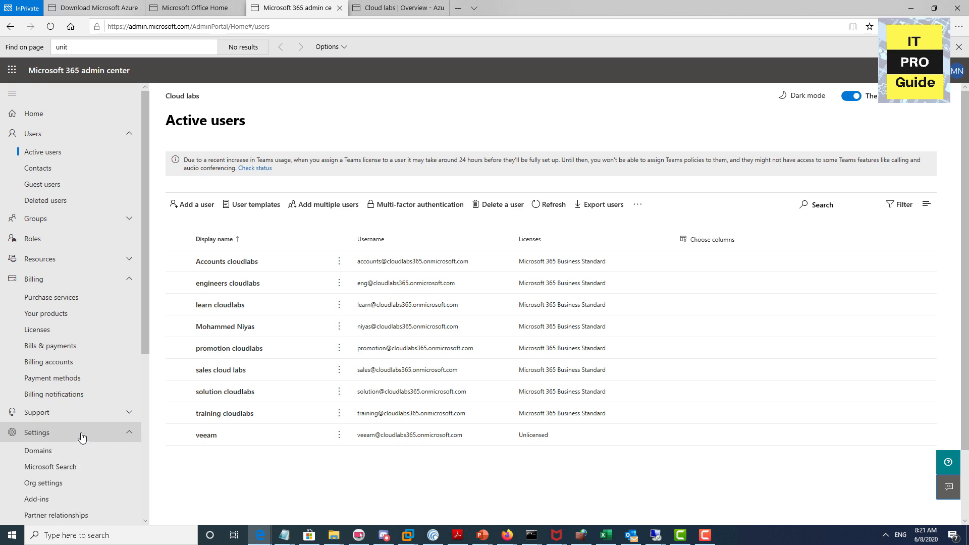
scroll(80, 436, down, 3)
click(40, 319)
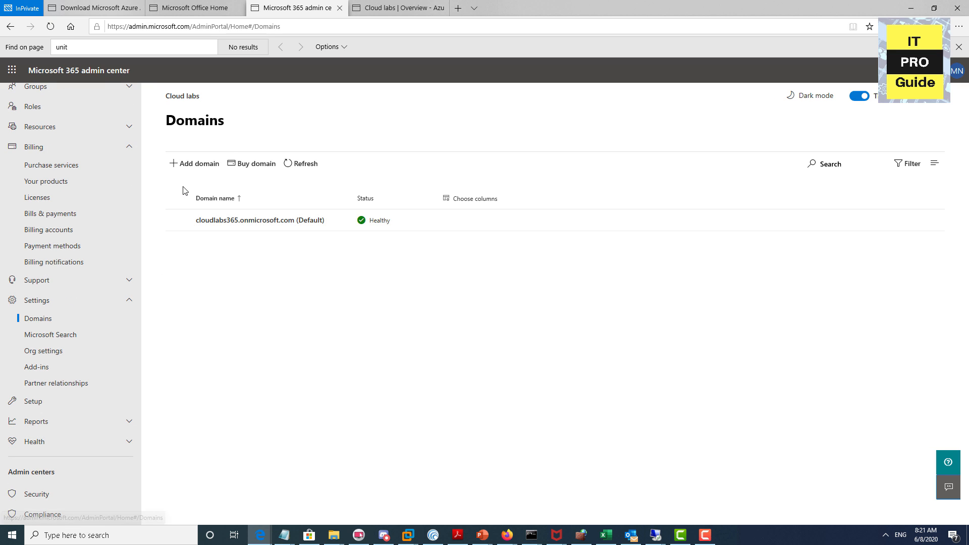
click(186, 167)
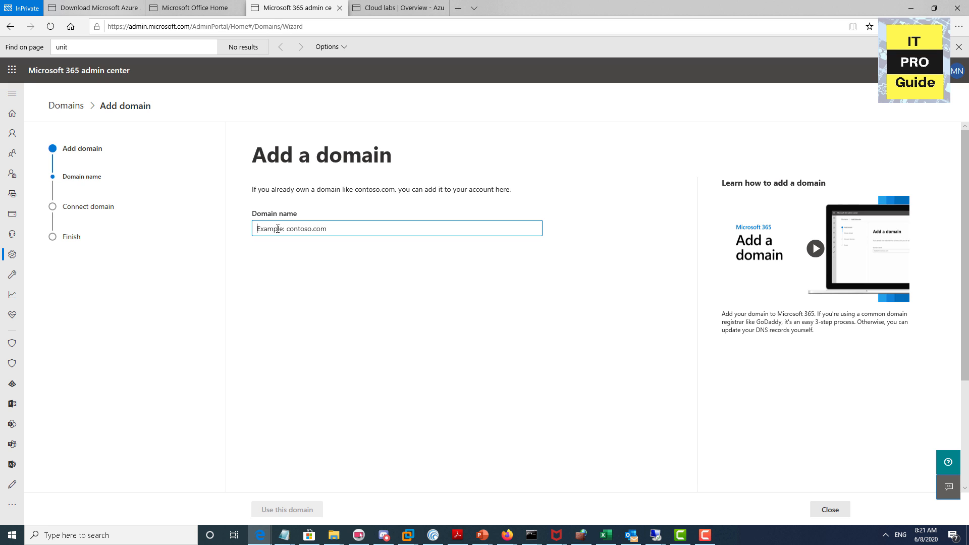
Step: Enter m365proguide.com as the new domain and verify ownership by connecting to GoDaddy
text(m365proguide.com)
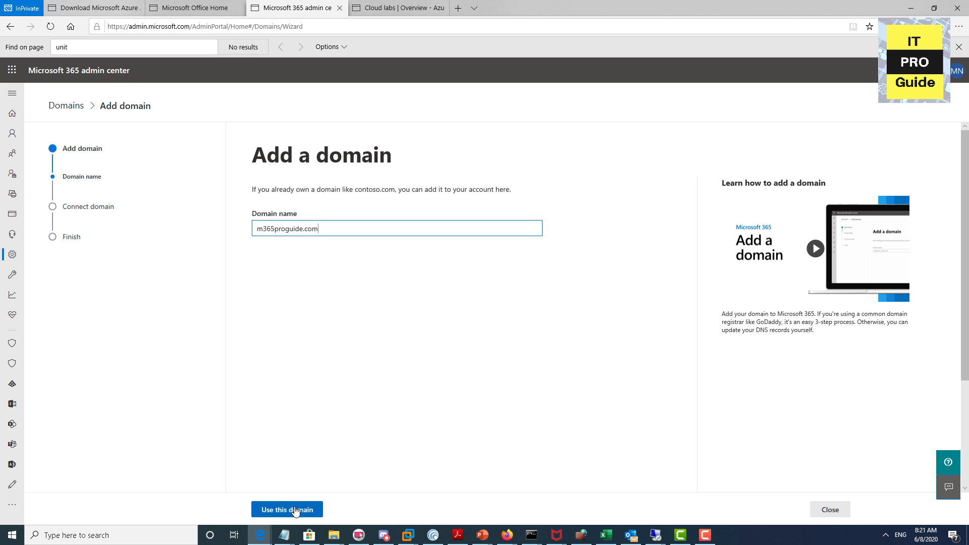
click(294, 509)
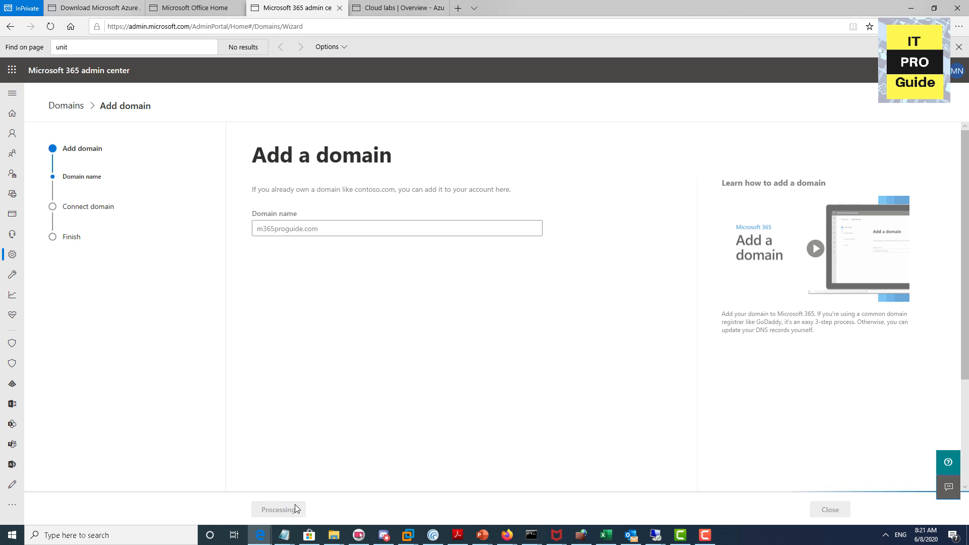
click(326, 509)
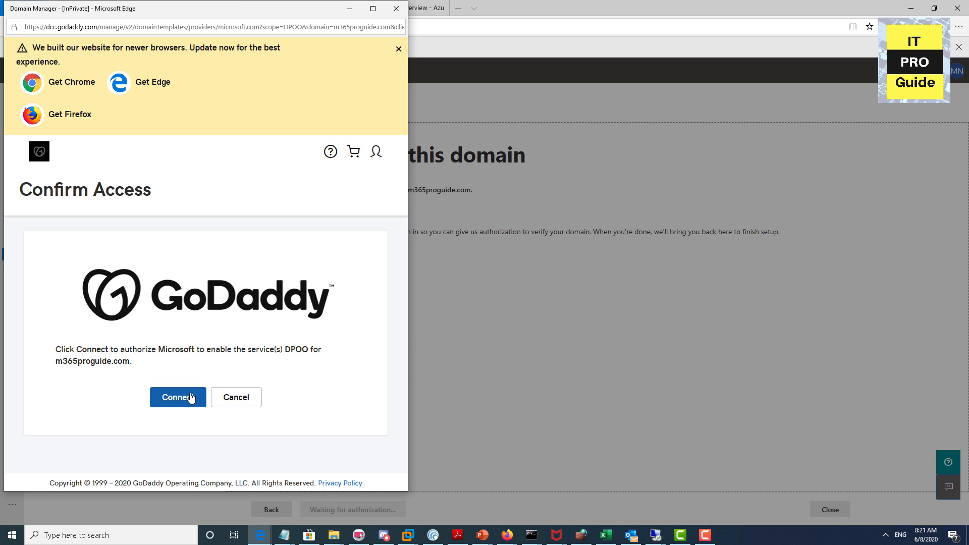
click(191, 398)
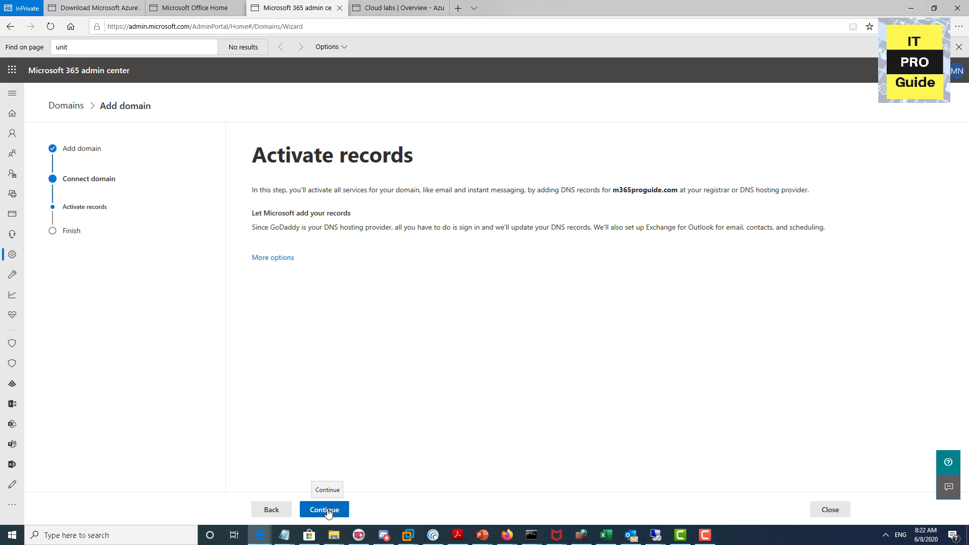
Step: Have the Exchange DNS records configured automatically and finish the domain setup
click(327, 510)
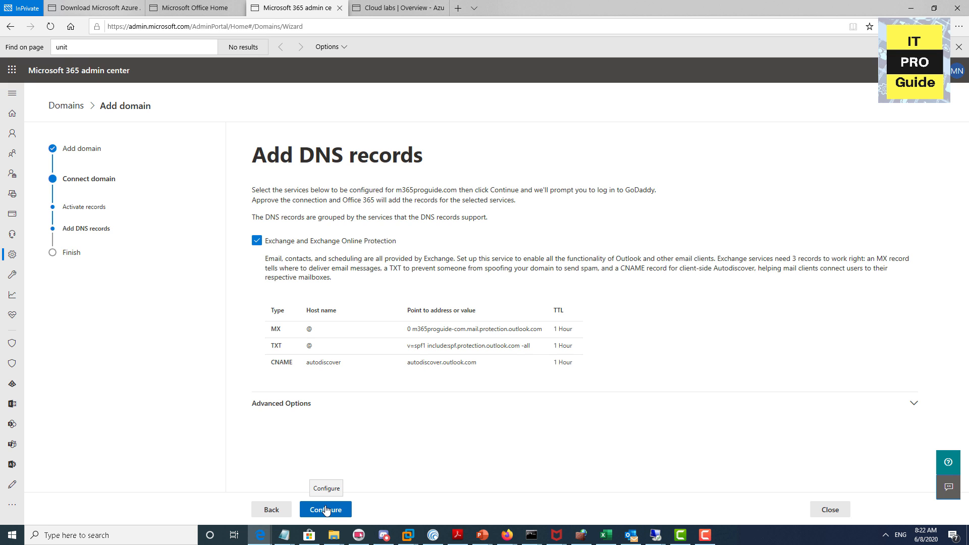
click(326, 510)
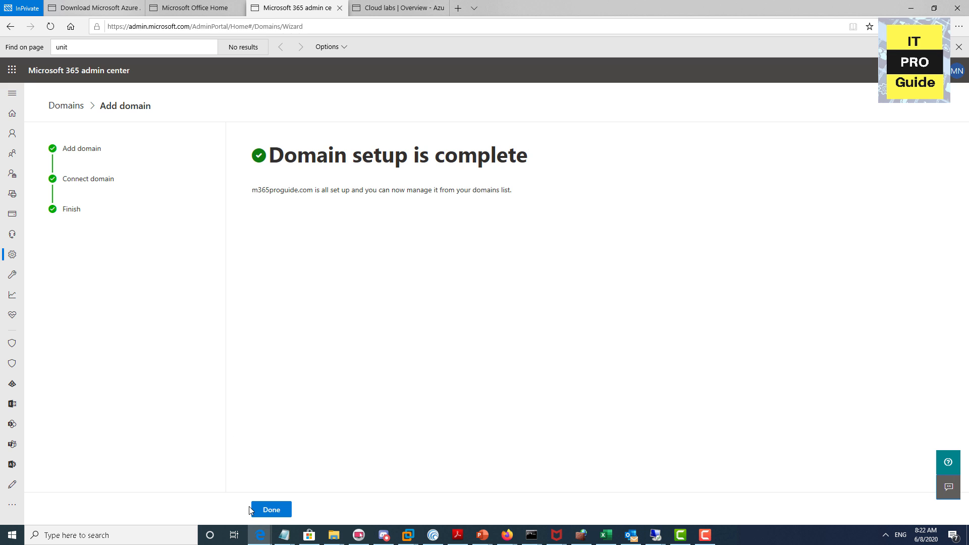
click(262, 510)
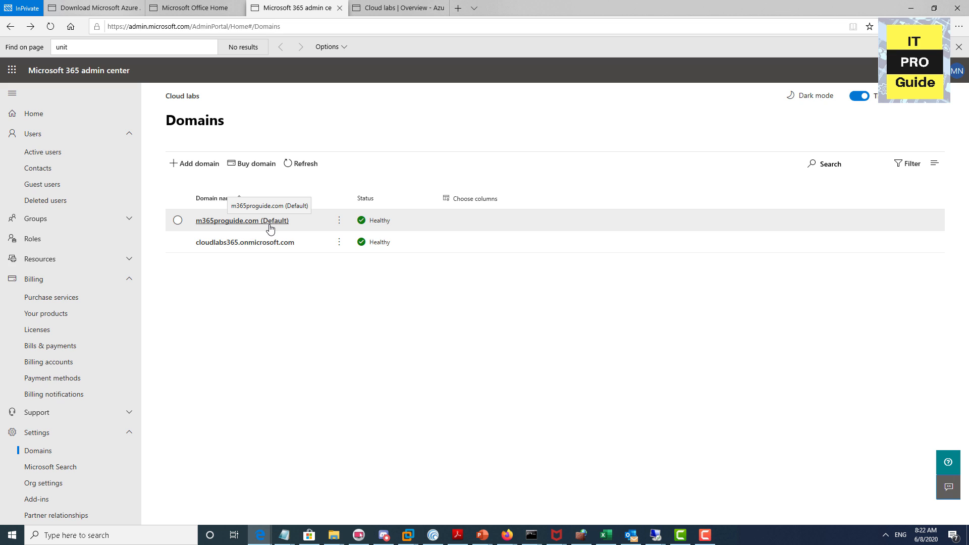
Step: Confirm m365proguide.com shows Verified under Custom domain names, then open the Azure AD Connect download page
key(ctrl+Tab)
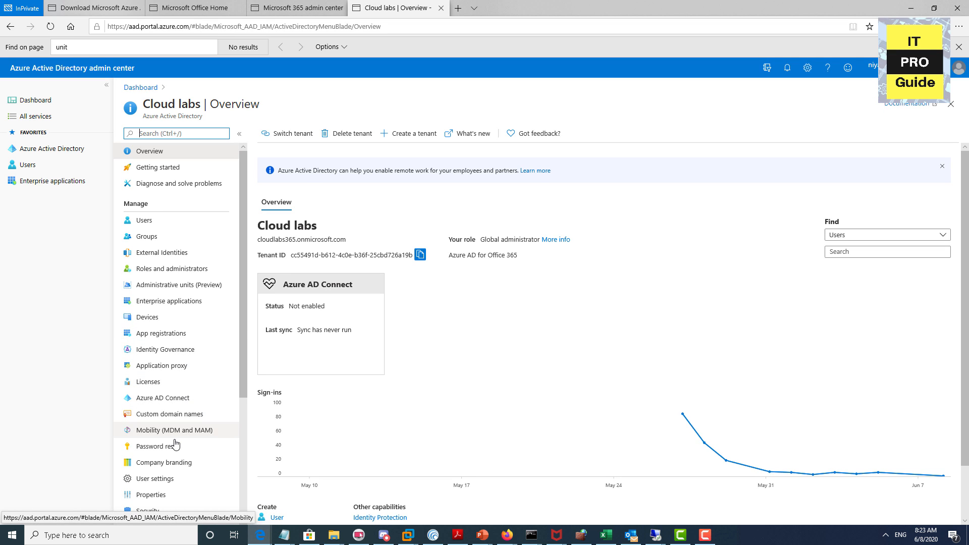
click(171, 415)
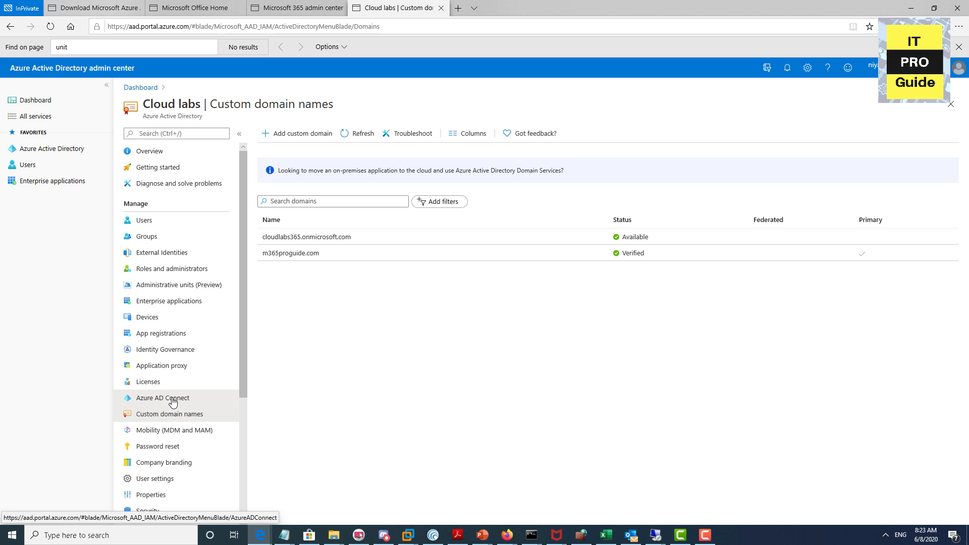
click(170, 399)
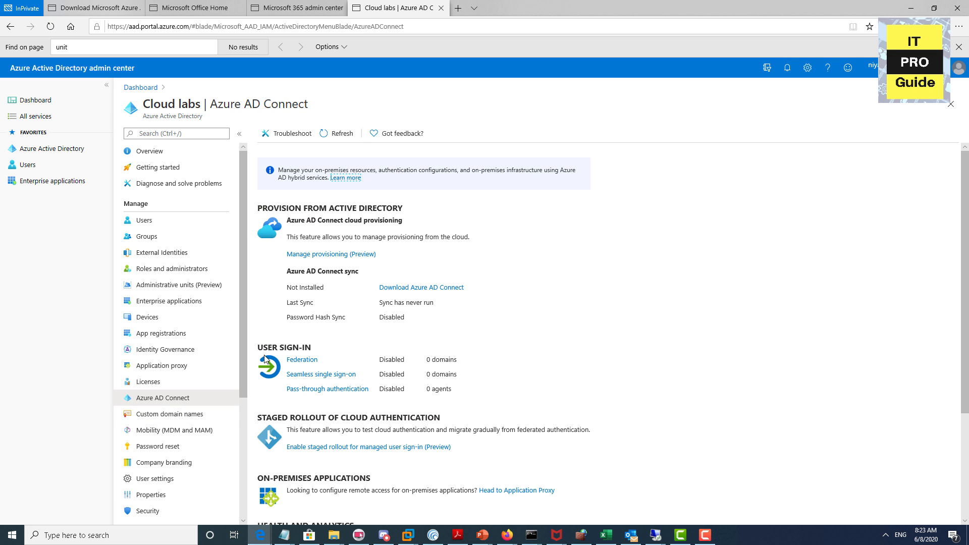
click(422, 289)
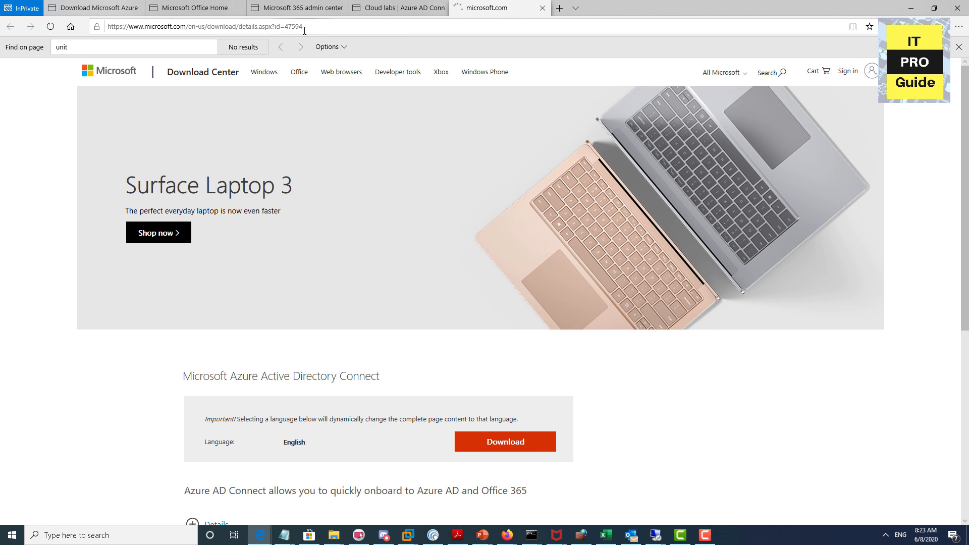
Step: Copy the Azure AD Connect download page address
click(304, 31)
right_click(304, 31)
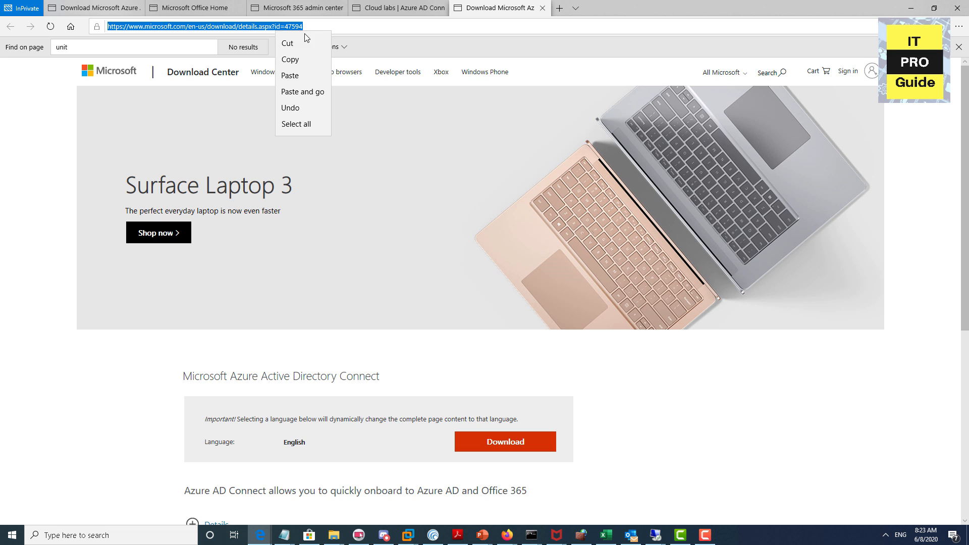
click(308, 59)
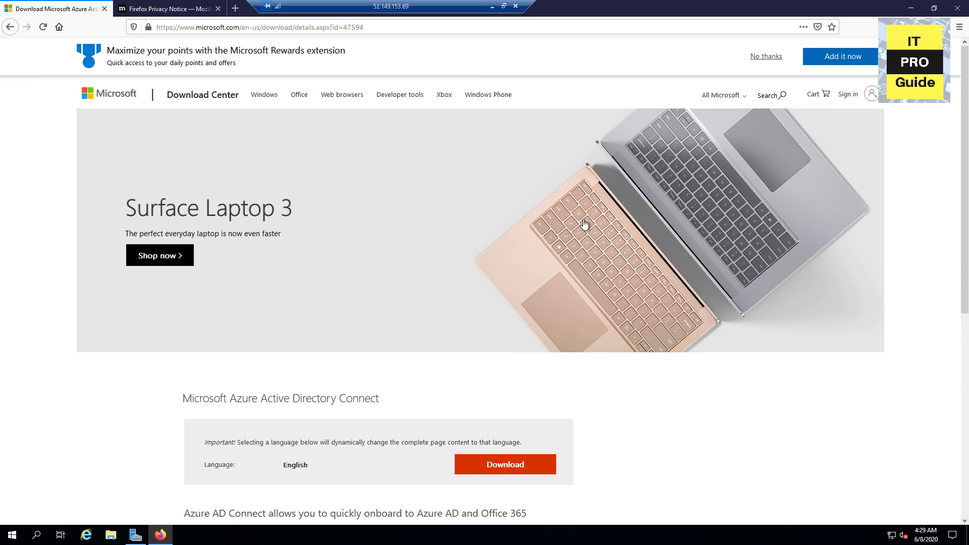
Step: Download and save AzureADConnect.msi on the server, then launch the installer
scroll(590, 229, down, 3)
click(497, 316)
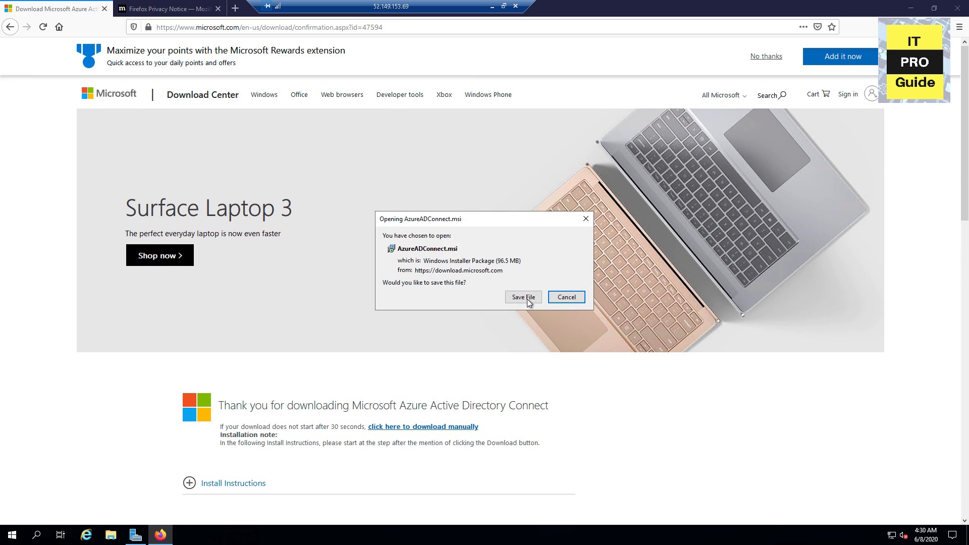
click(527, 298)
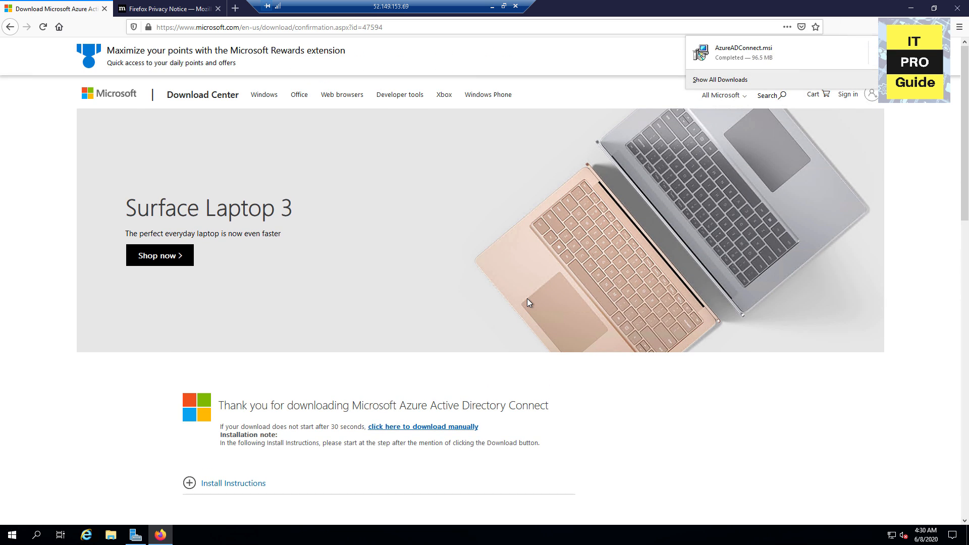
click(771, 61)
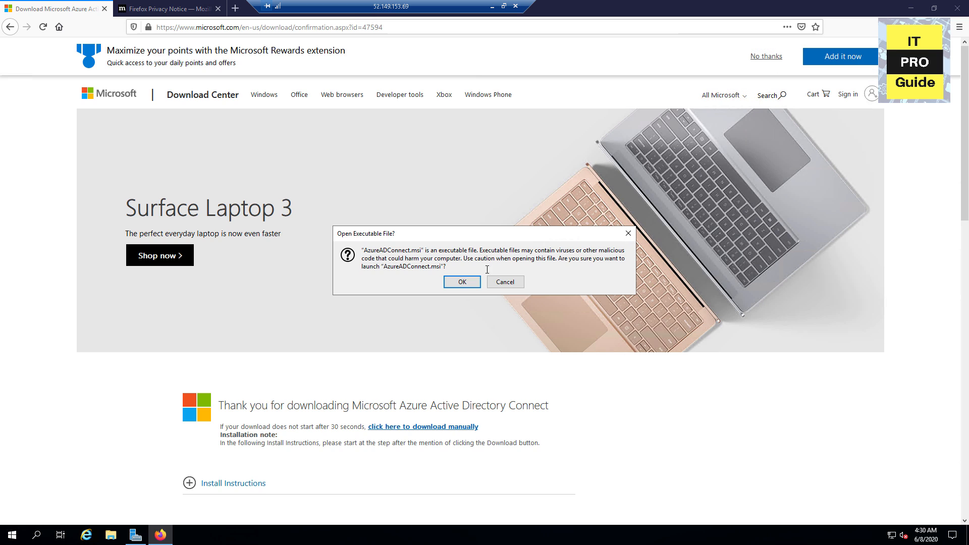
click(469, 286)
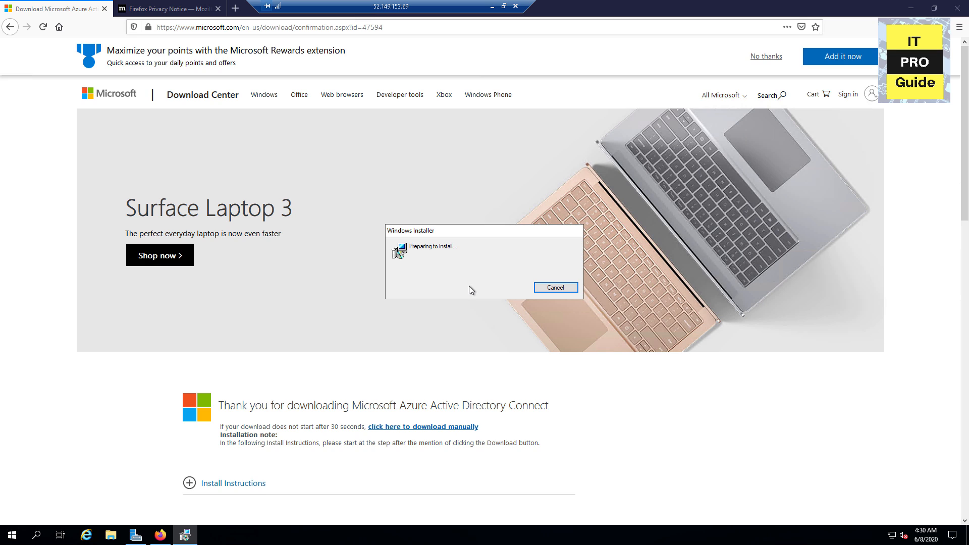
click(911, 8)
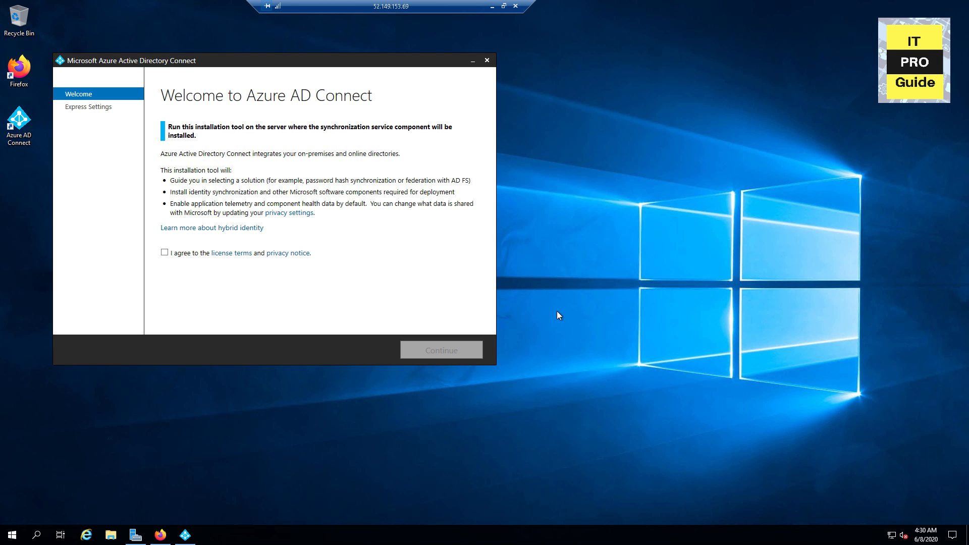
Step: Accept the licence terms, choose a customized install, and select Federation with AD FS for sign-in
click(165, 254)
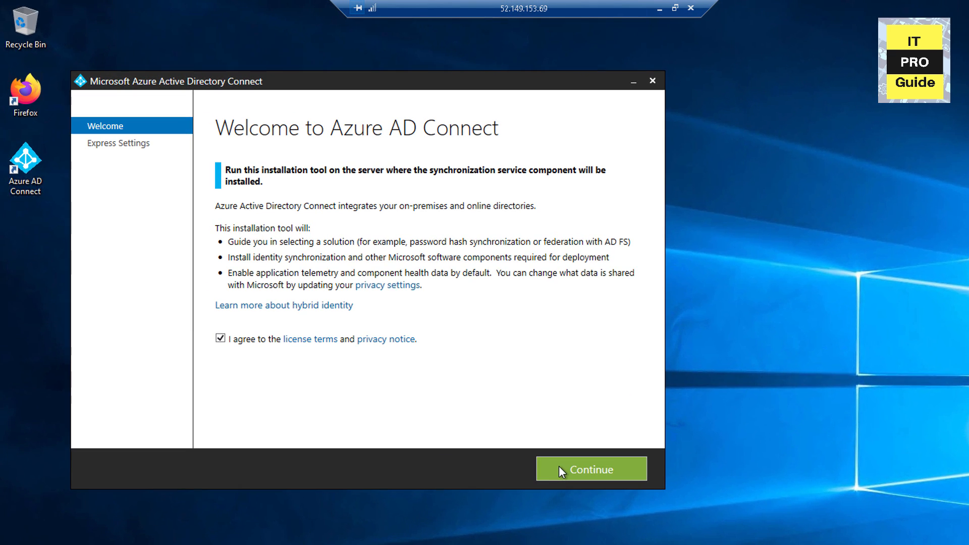
click(560, 467)
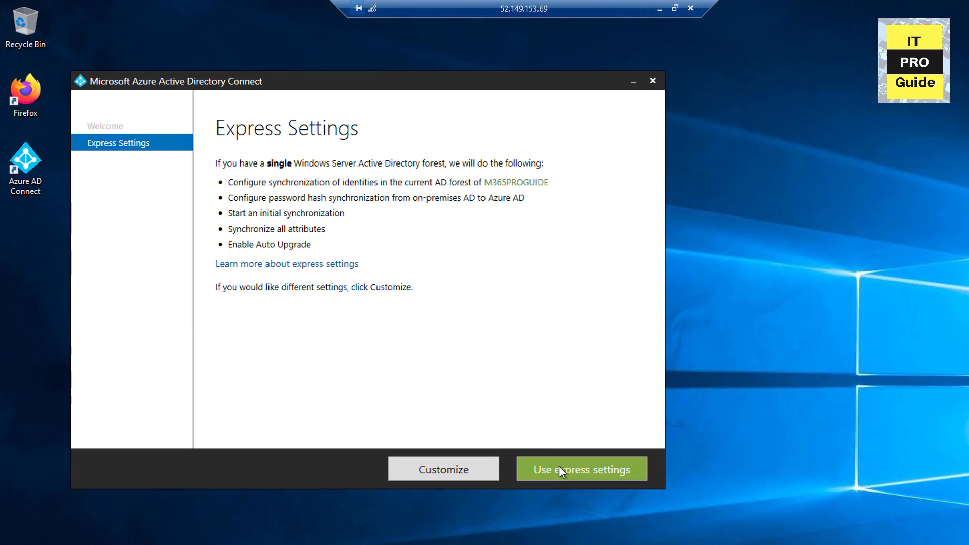
click(464, 467)
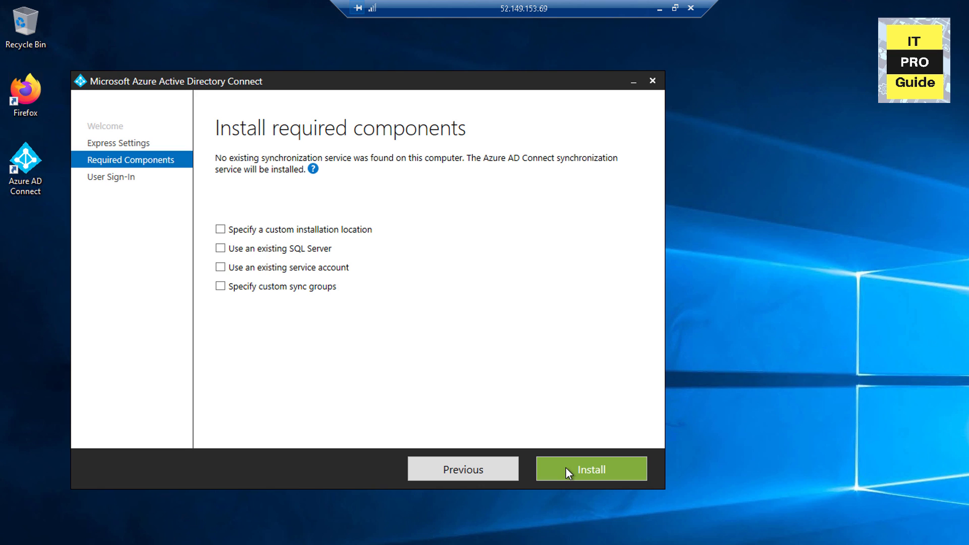
click(565, 467)
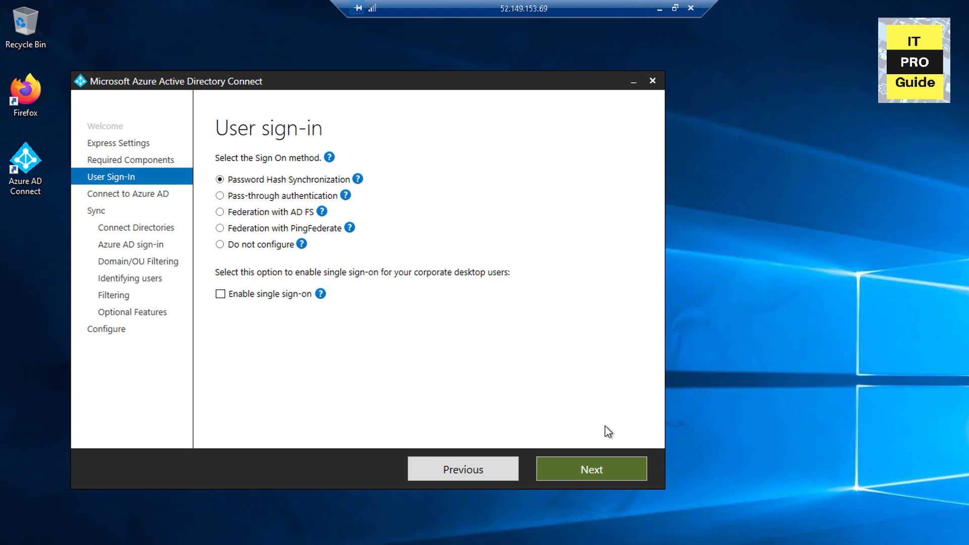
click(248, 216)
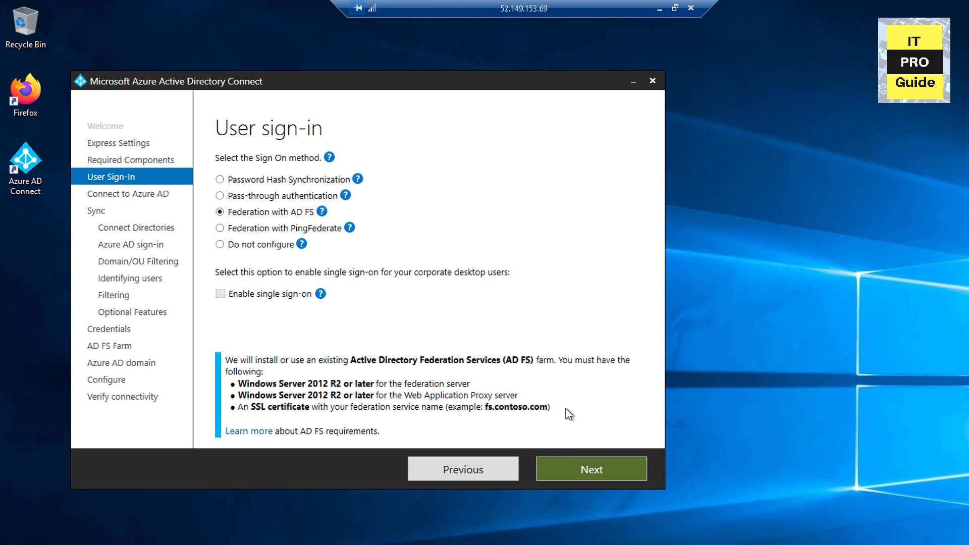
click(568, 469)
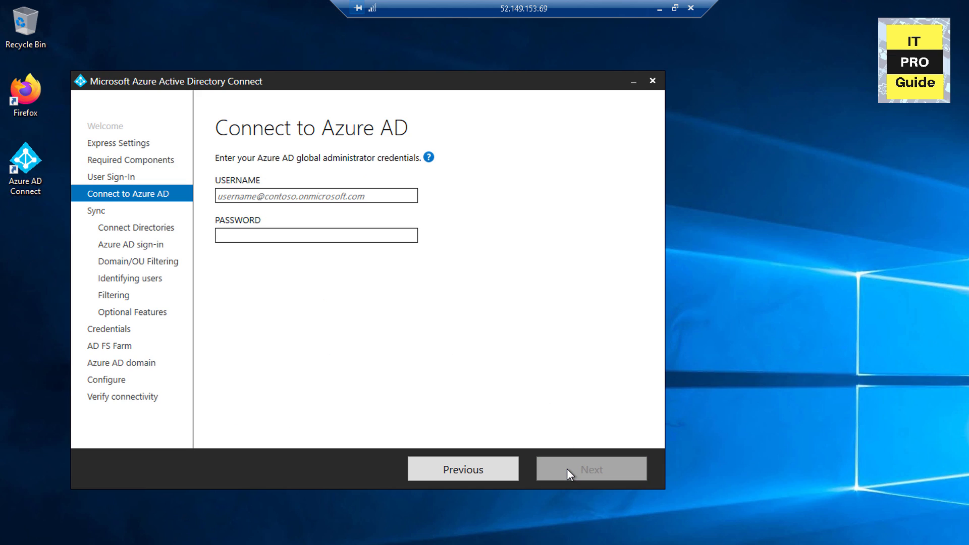
Step: Enter the global administrator's username and password and submit them
click(257, 195)
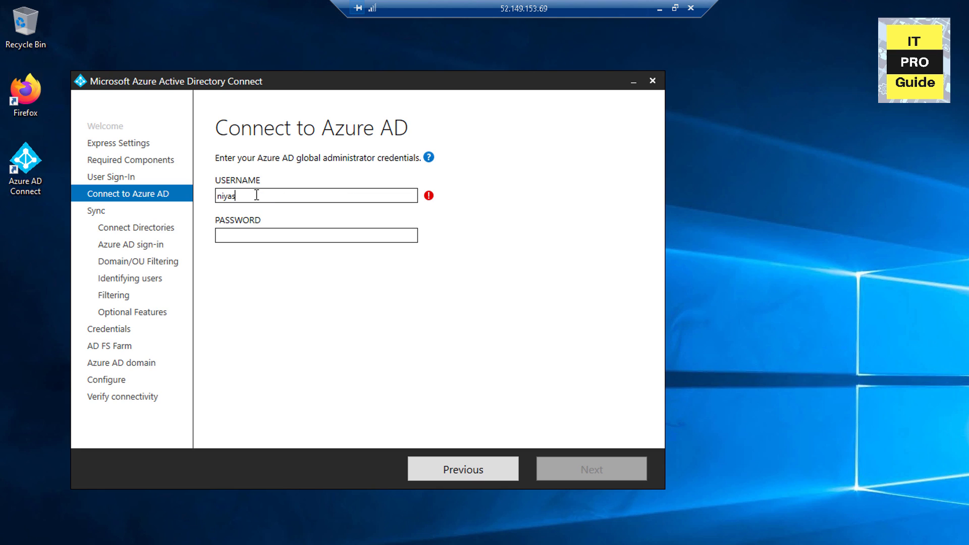
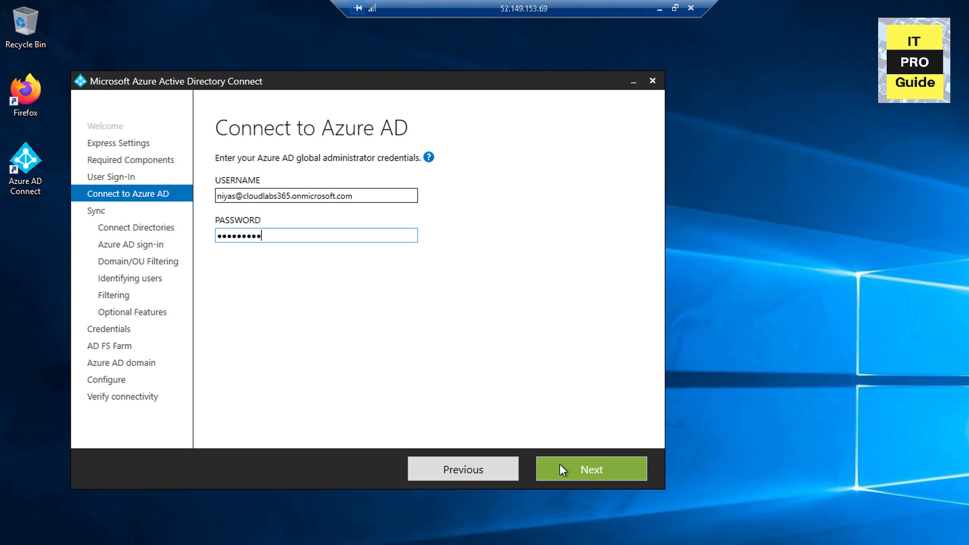
click(560, 464)
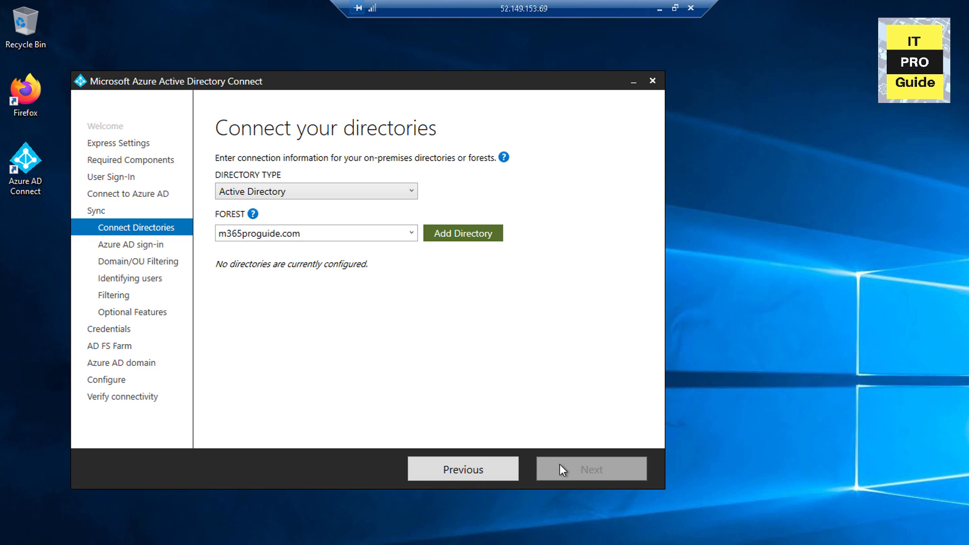
Step: Add the m365proguide.com forest as a directory using the M365PROGUIDE enterprise admin account and password
click(451, 228)
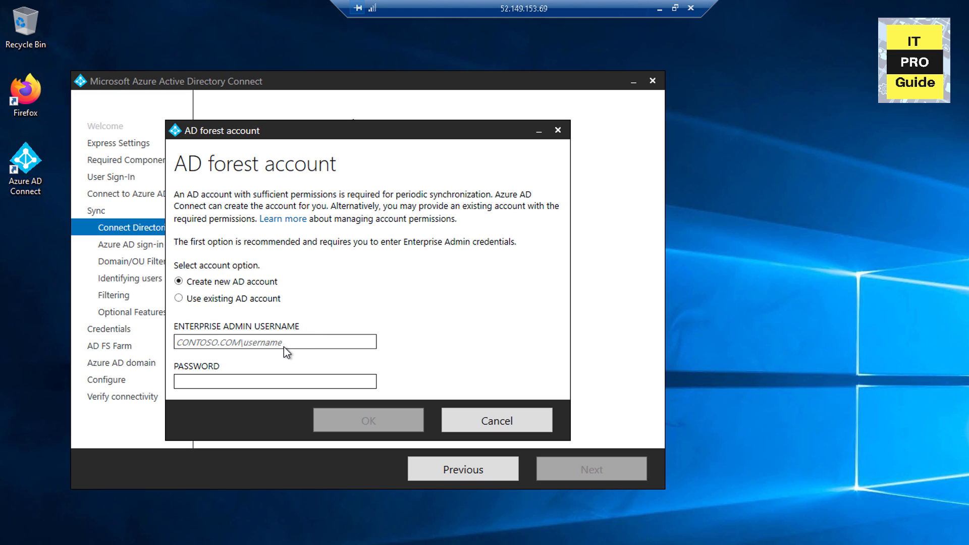
text(M)
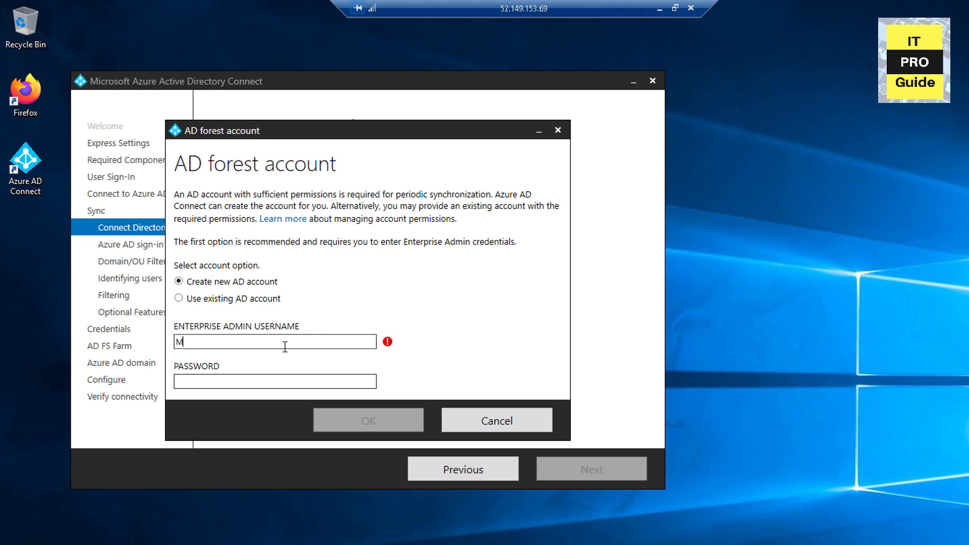
text(365PROGUIDE\niyasadm)
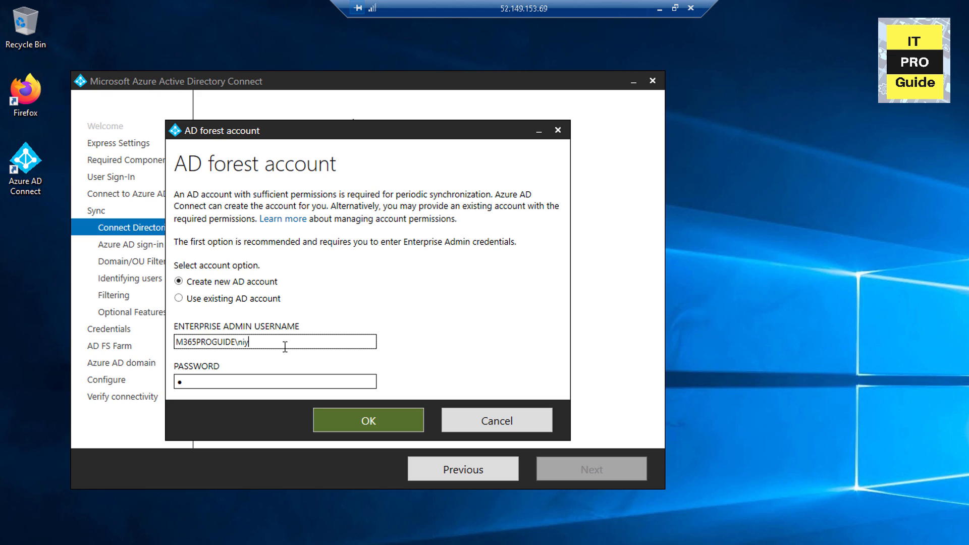
key(Tab)
text(*)
key(BackSpace)
key(BackSpace)
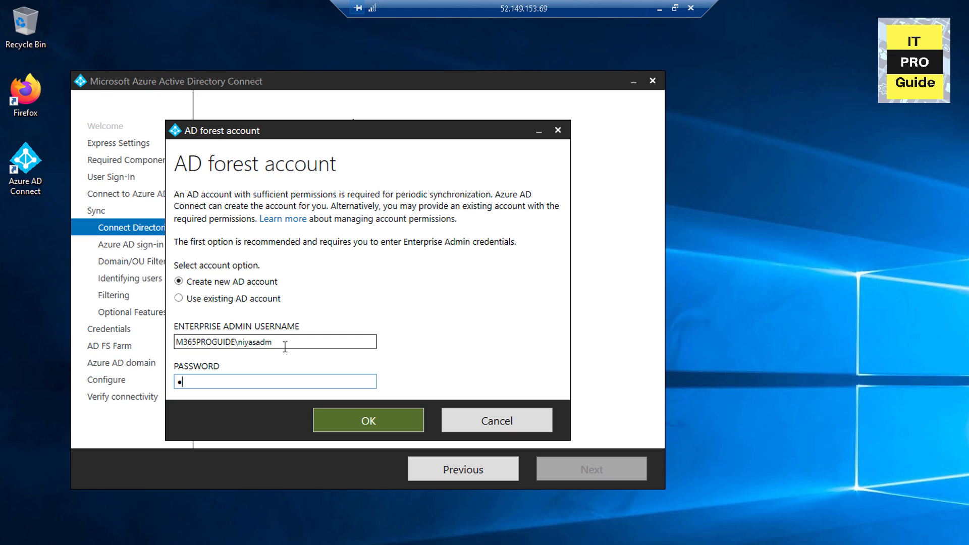
text(*************)
key(Return)
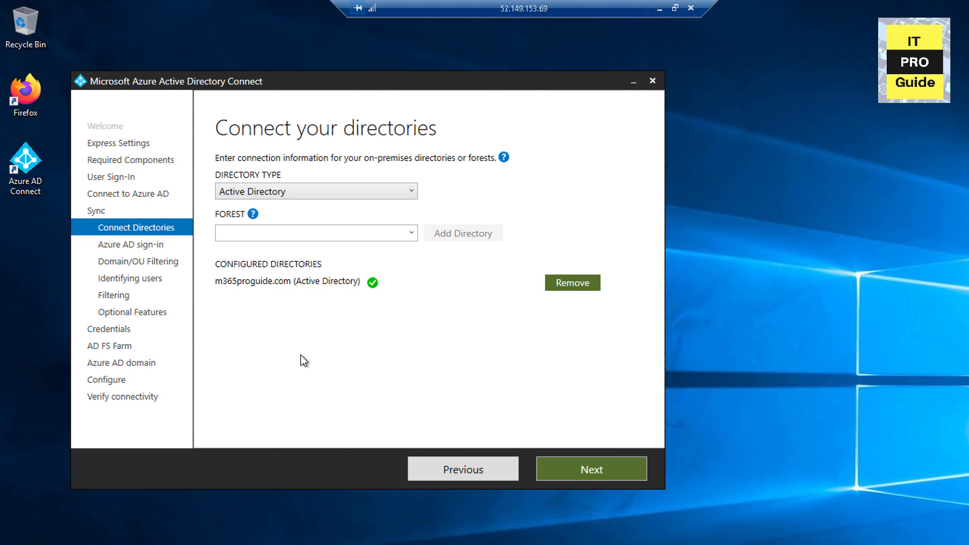
Step: Keep defaults for sign-in, all domains and OUs, user identification, all users and devices, and no optional features
click(572, 464)
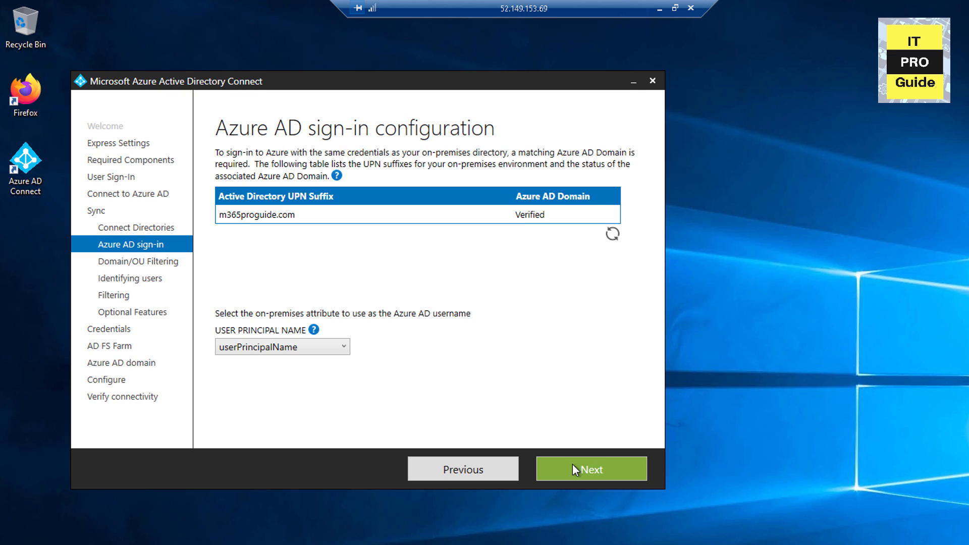
click(572, 464)
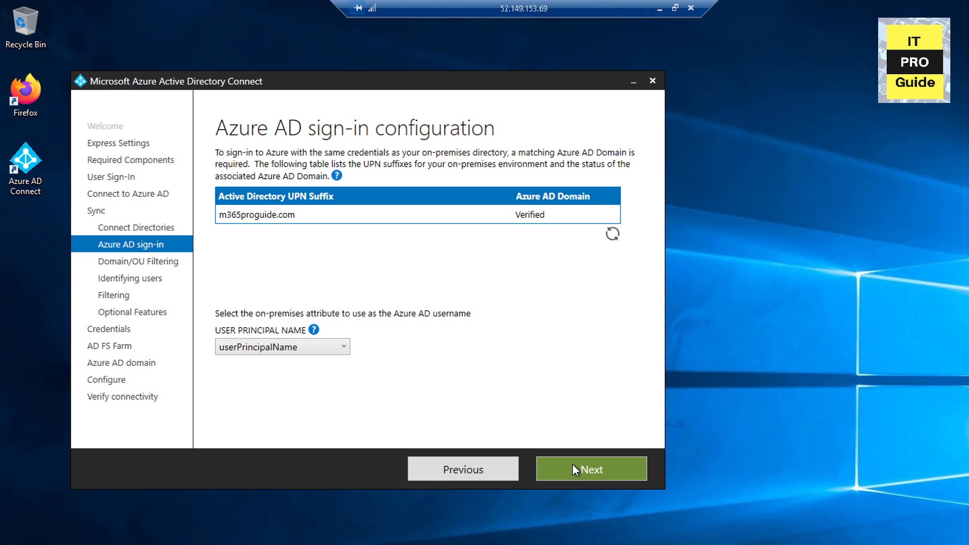
click(572, 464)
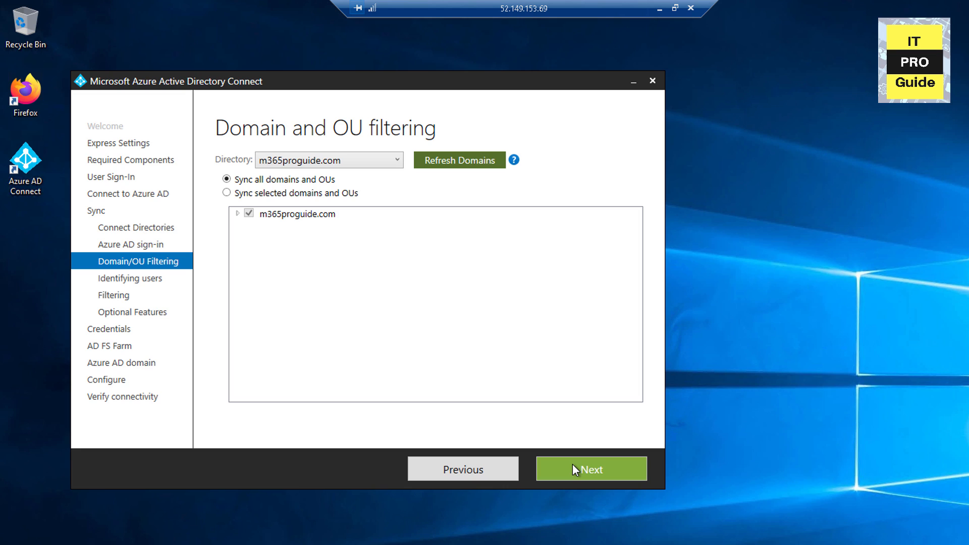
click(572, 465)
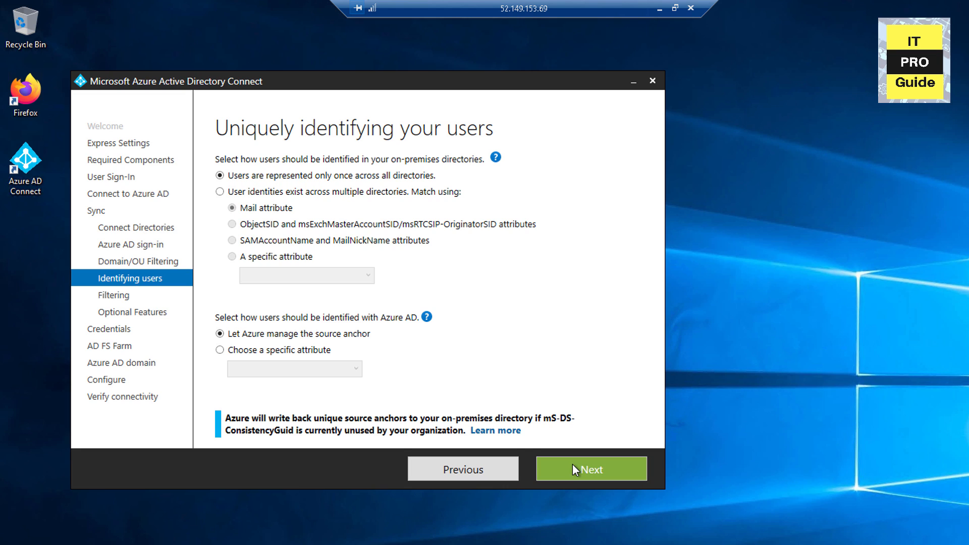
click(572, 465)
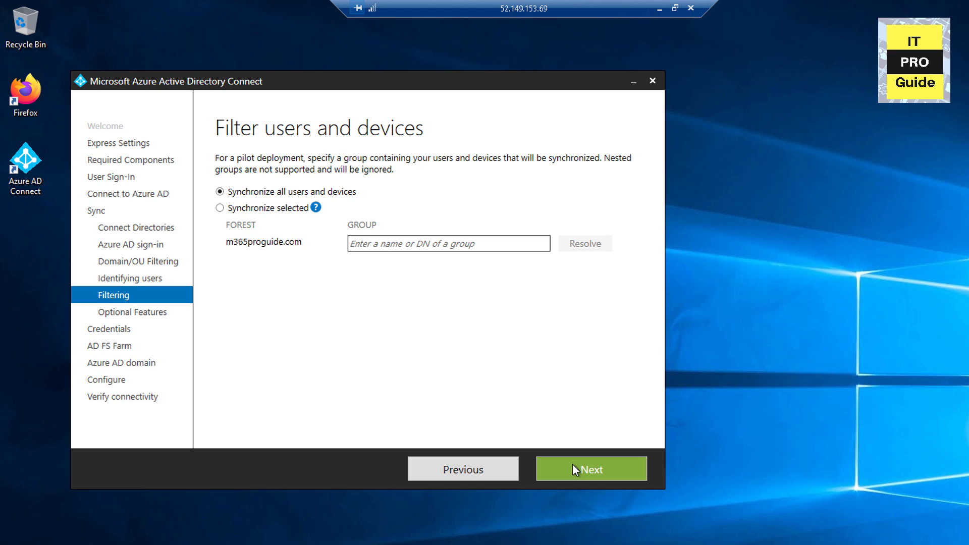
click(572, 465)
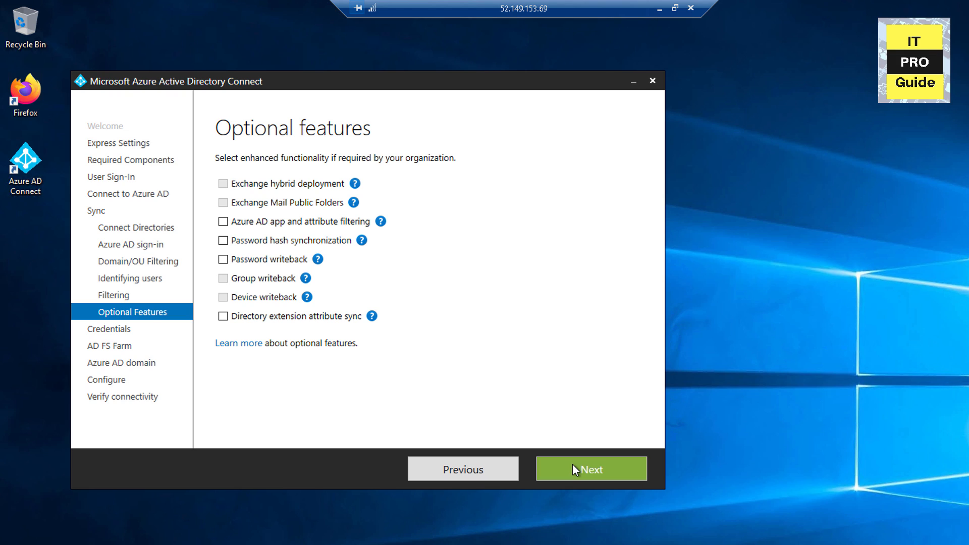
click(572, 464)
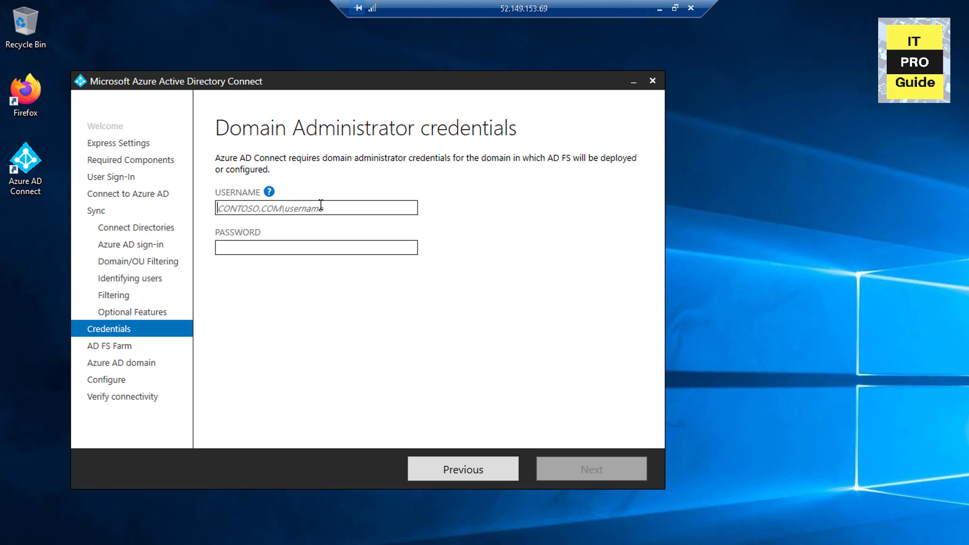
Step: Submit the m365proguide domain administrator account and password
text(m365pr)
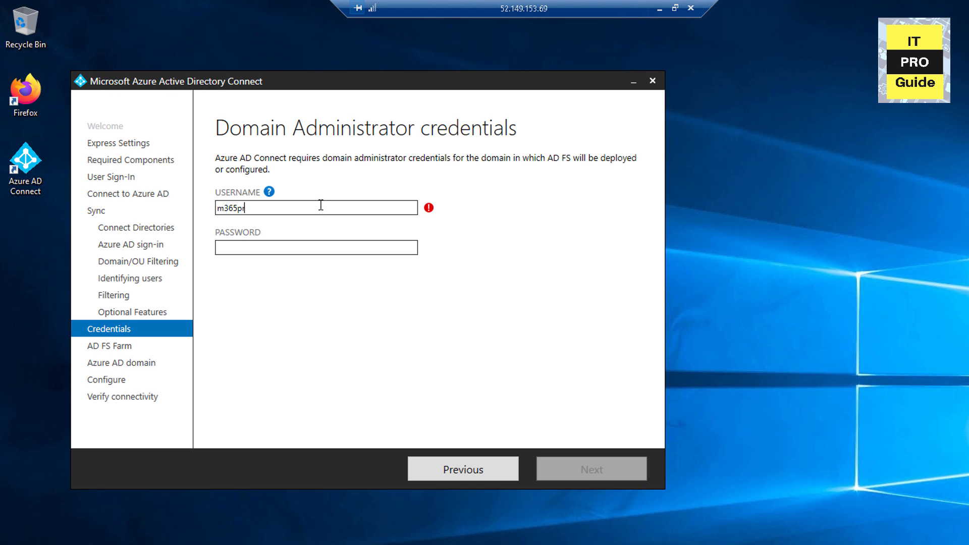
text(oguide\niyasadm)
key(Tab)
text(•••••••••••)
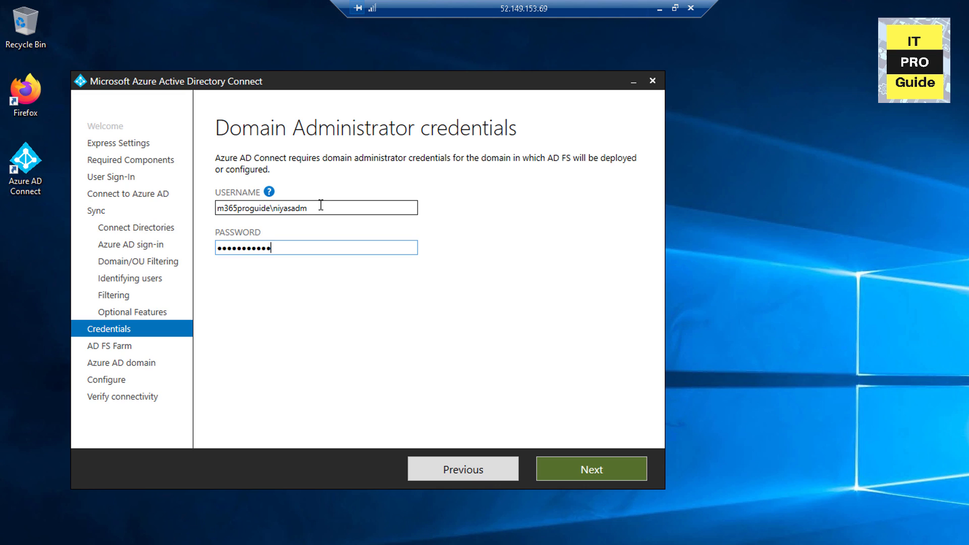
text(••)
key(Return)
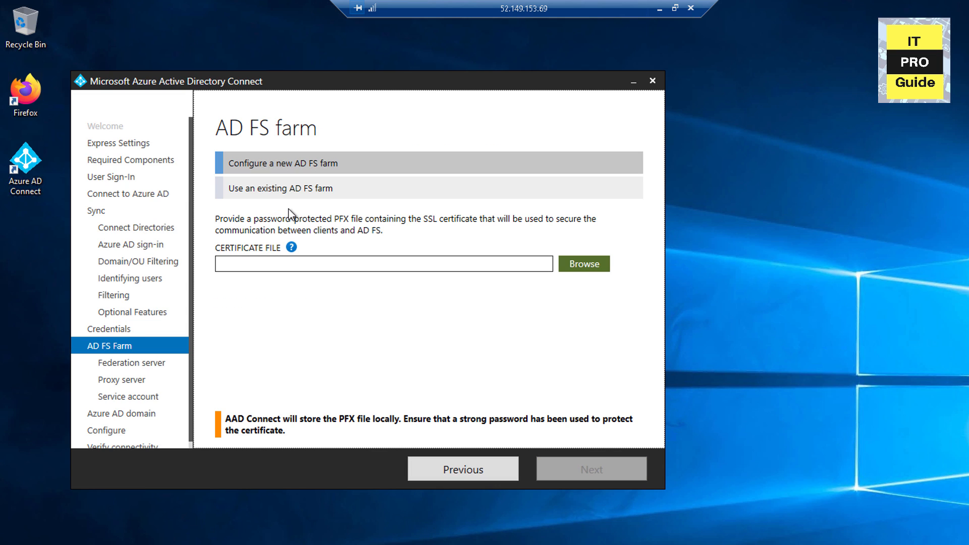
Step: Use the existing AD FS farm with ADFS1.m365proguide.com as the primary federation server
click(392, 192)
click(567, 270)
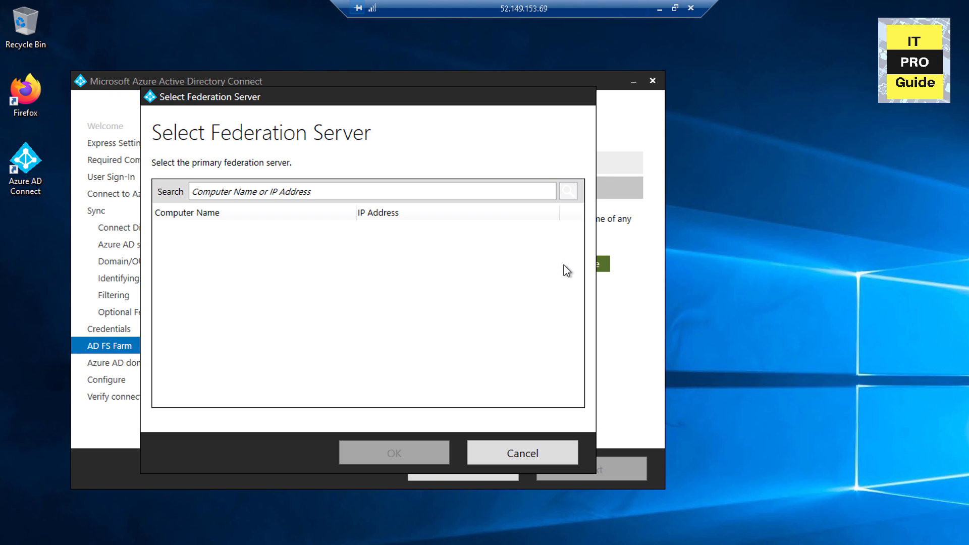
click(293, 189)
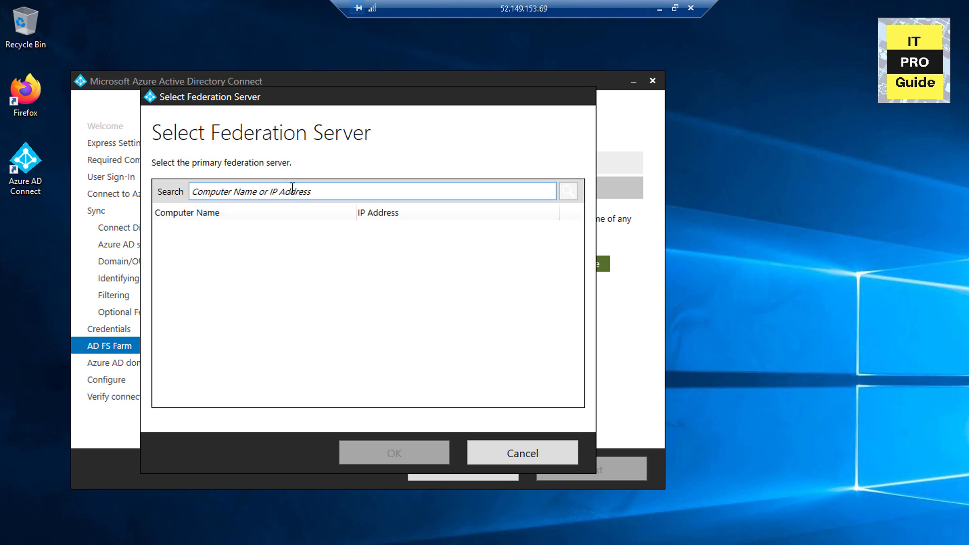
text(adfs1)
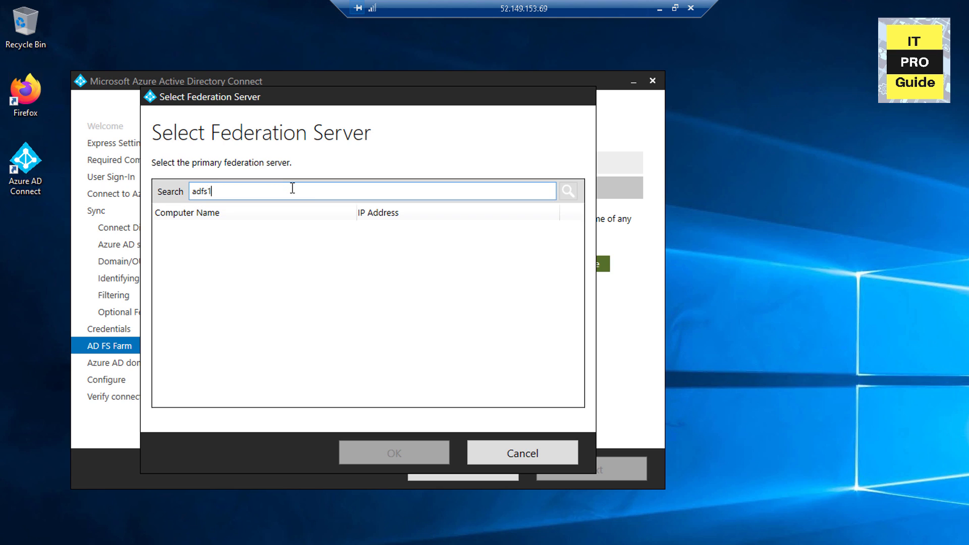
key(Return)
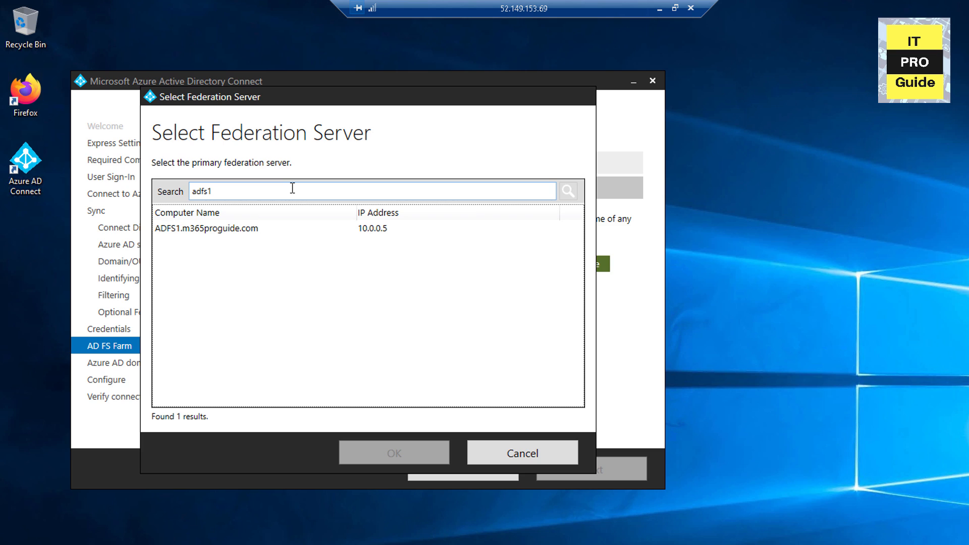
click(280, 223)
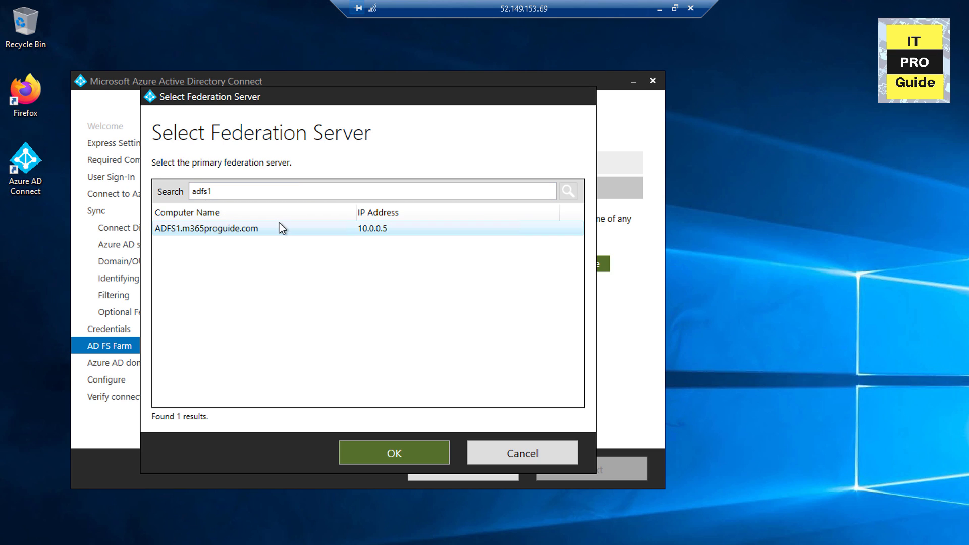
click(364, 455)
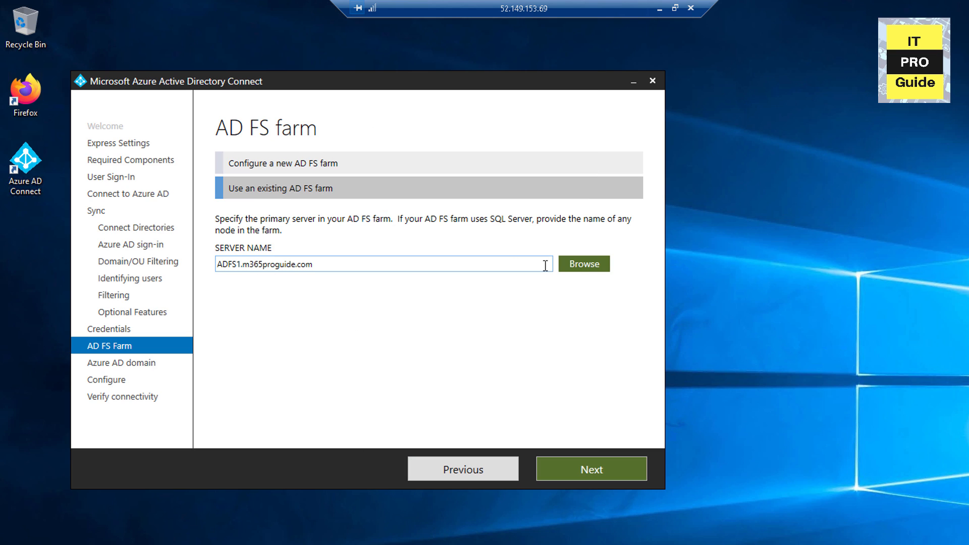
click(574, 470)
Step: Select m365proguide.com as the Azure AD domain to federate and start the installation
click(306, 206)
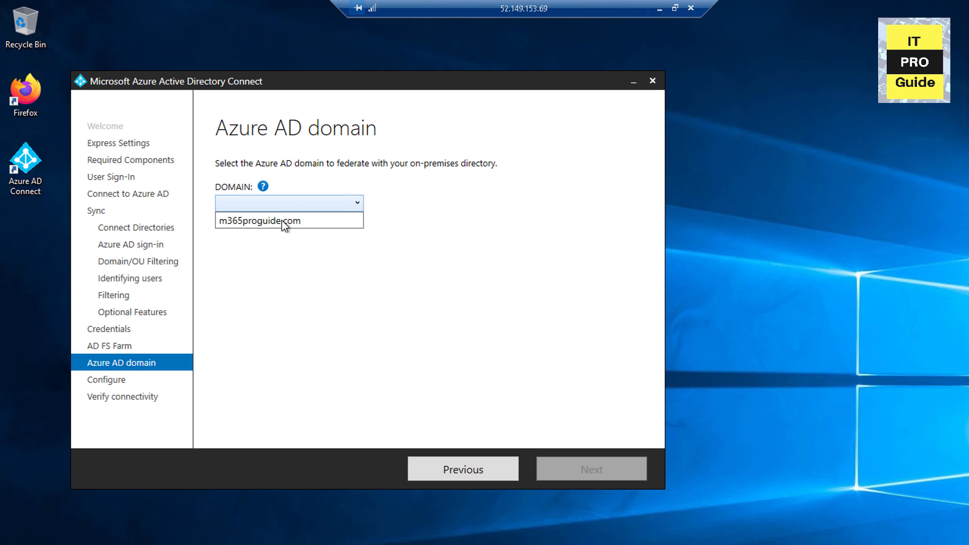
click(268, 223)
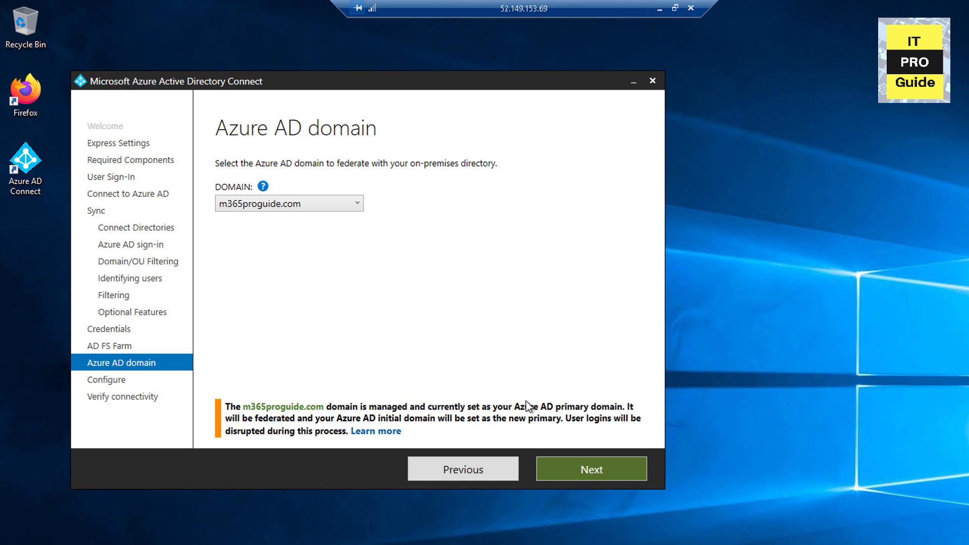
click(583, 464)
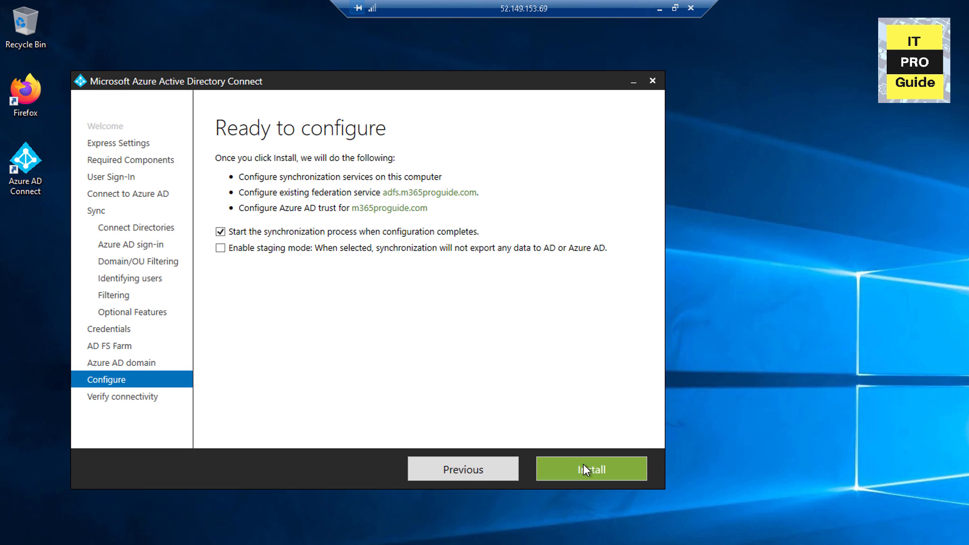
click(583, 464)
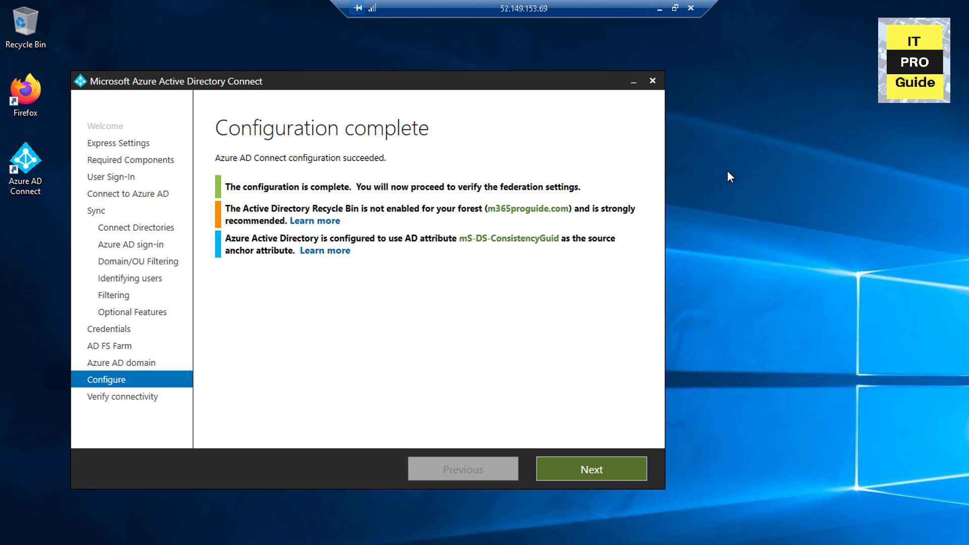
click(659, 9)
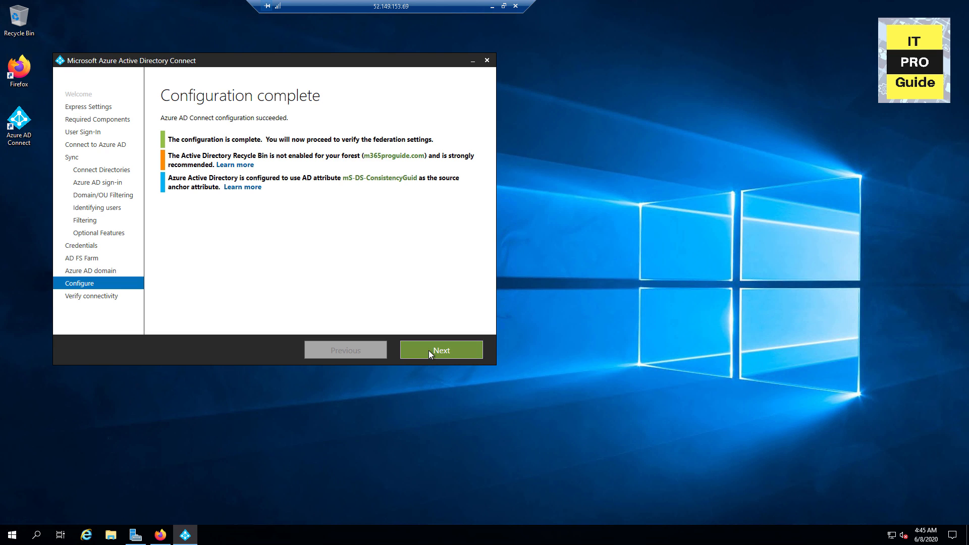
Step: Confirm the extranet DNS records exist and run the federation connectivity check
click(428, 350)
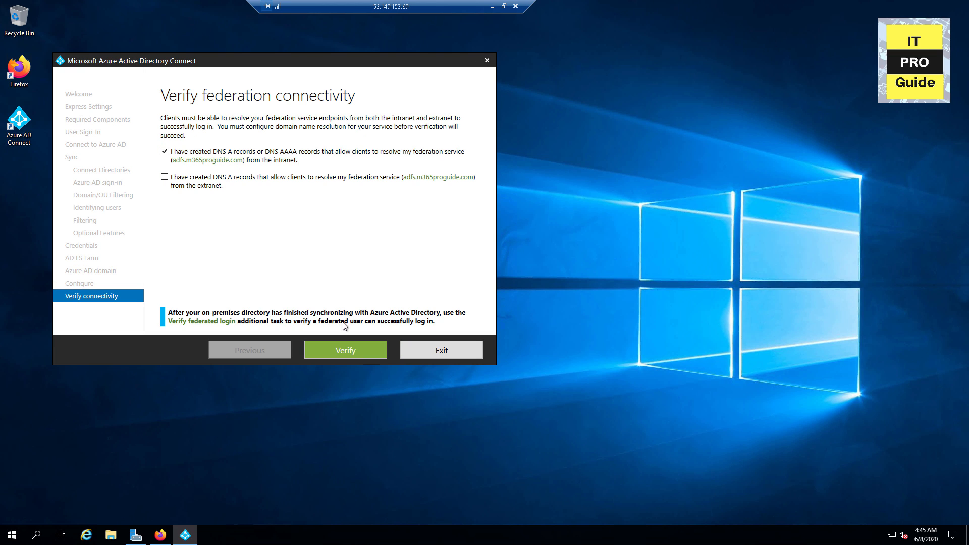
click(201, 182)
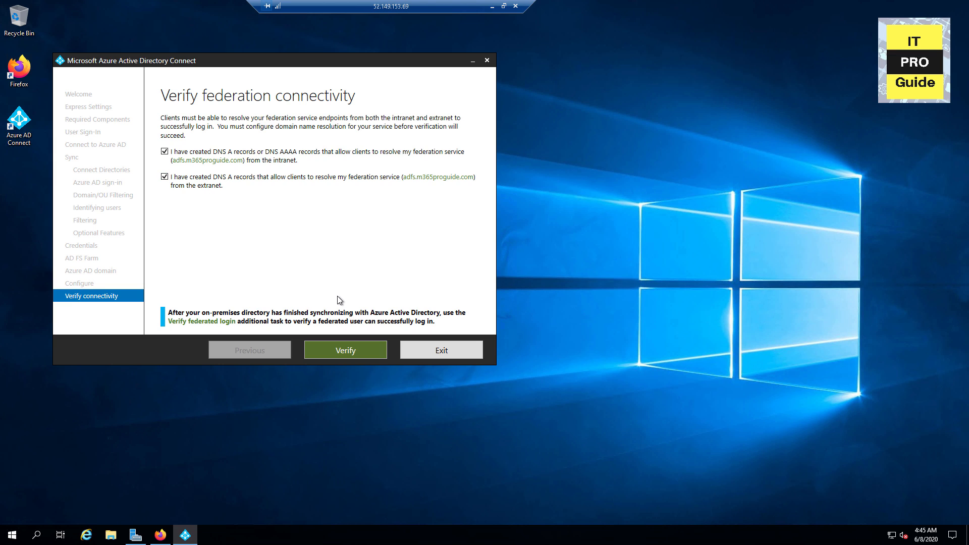
click(330, 349)
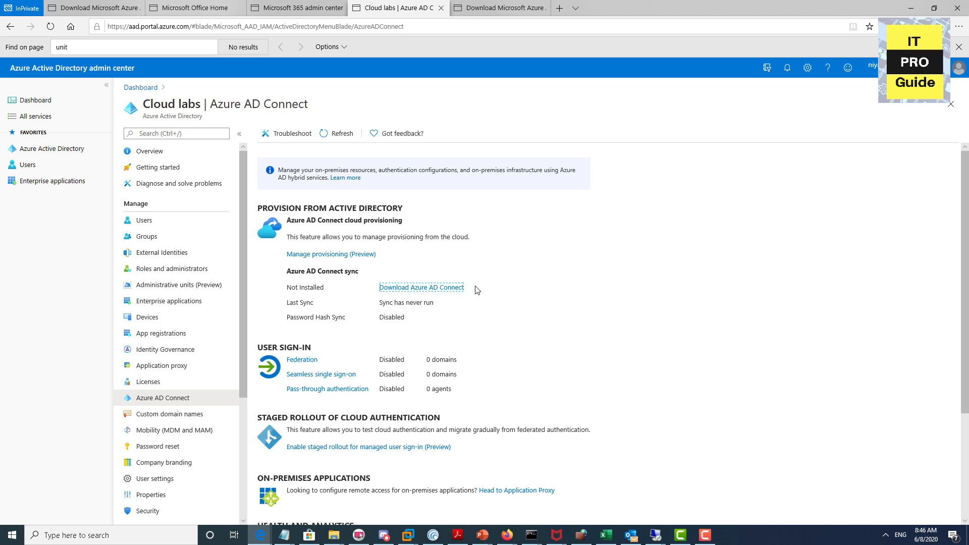
Step: Refresh the Azure AD Connect status and confirm the new user's source is Windows Server AD
click(338, 133)
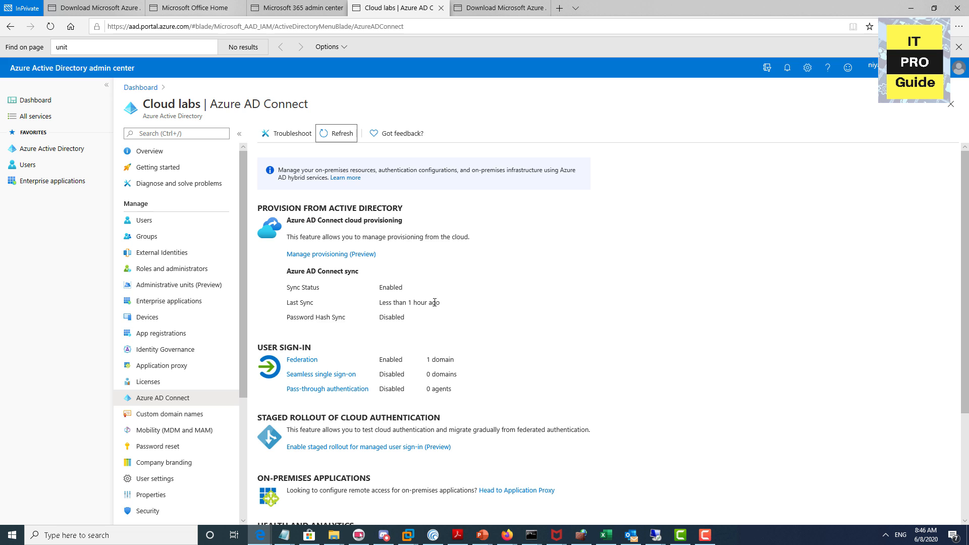
click(153, 222)
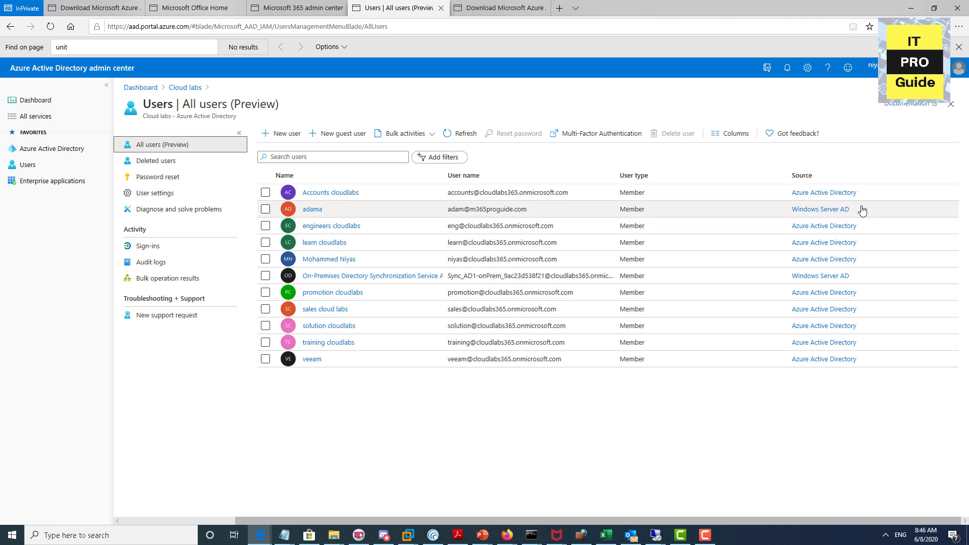
drag(864, 210, 288, 210)
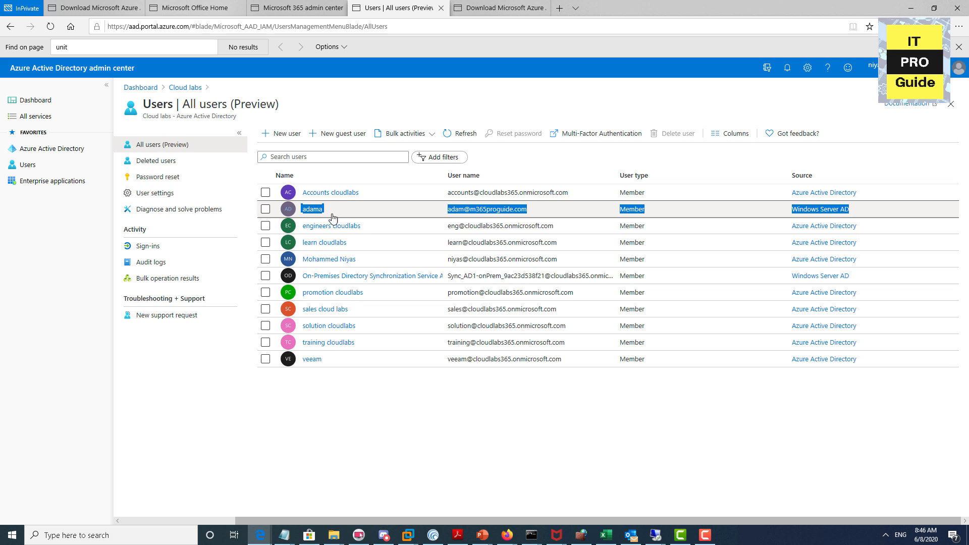
click(292, 9)
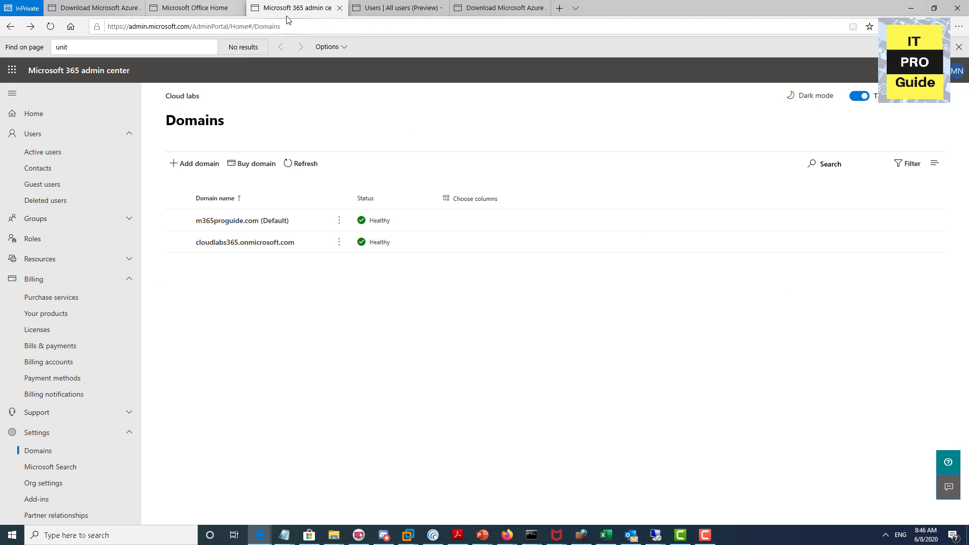
Step: Assign the synced user a Microsoft 365 E5 licence, then load portal.office.com's sign-in page
click(57, 153)
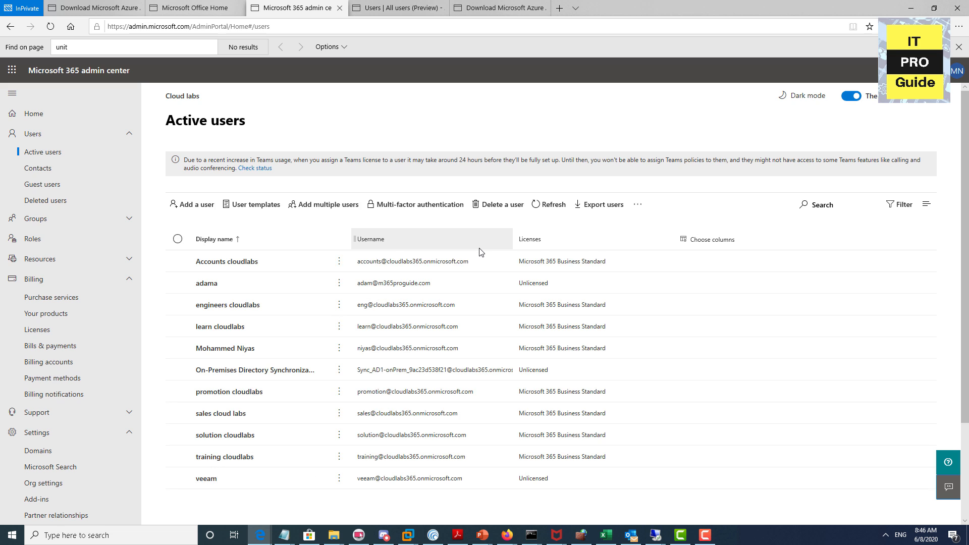
click(391, 287)
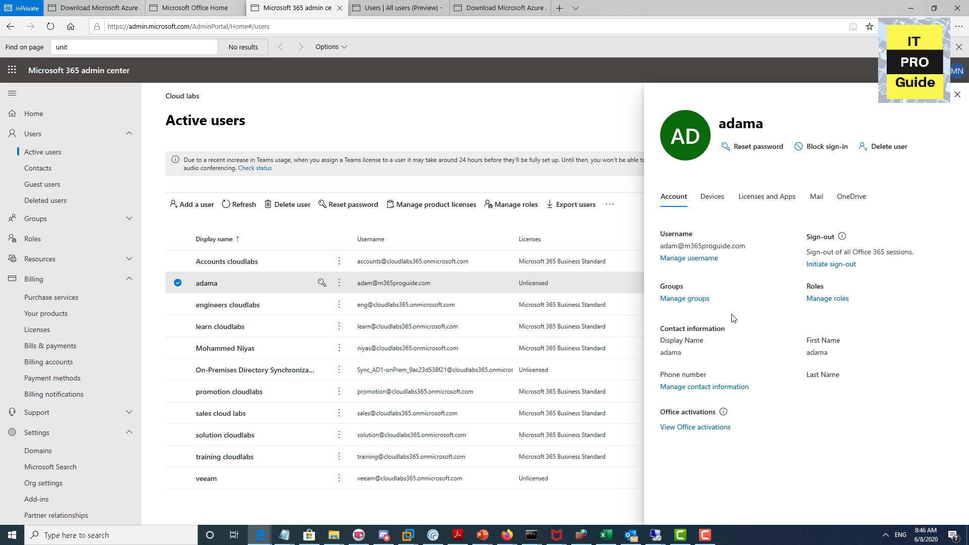
click(775, 202)
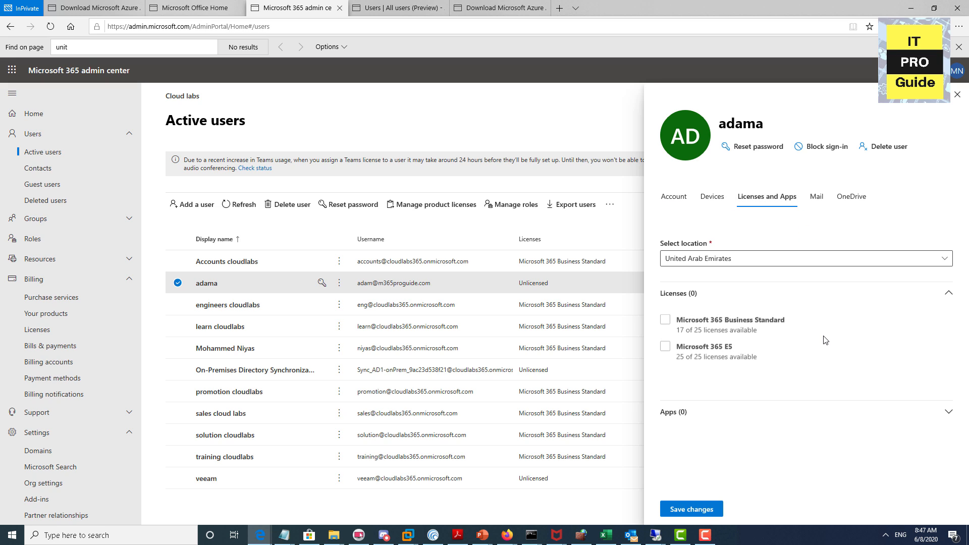
click(697, 348)
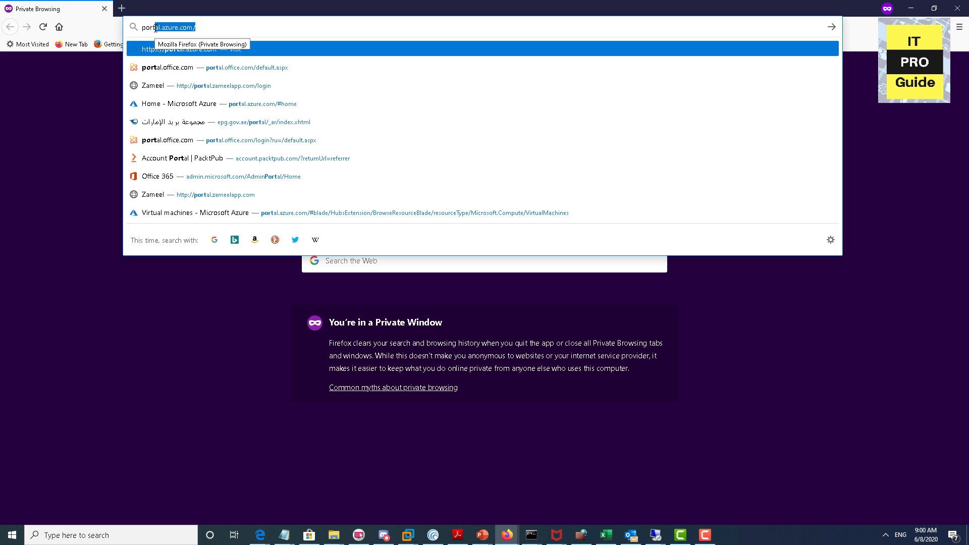
key(Down)
key(Return)
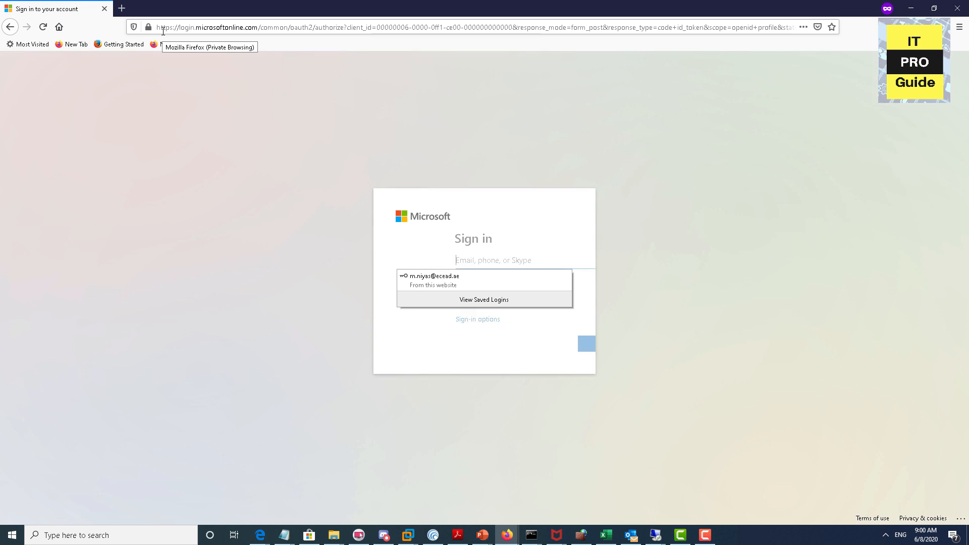
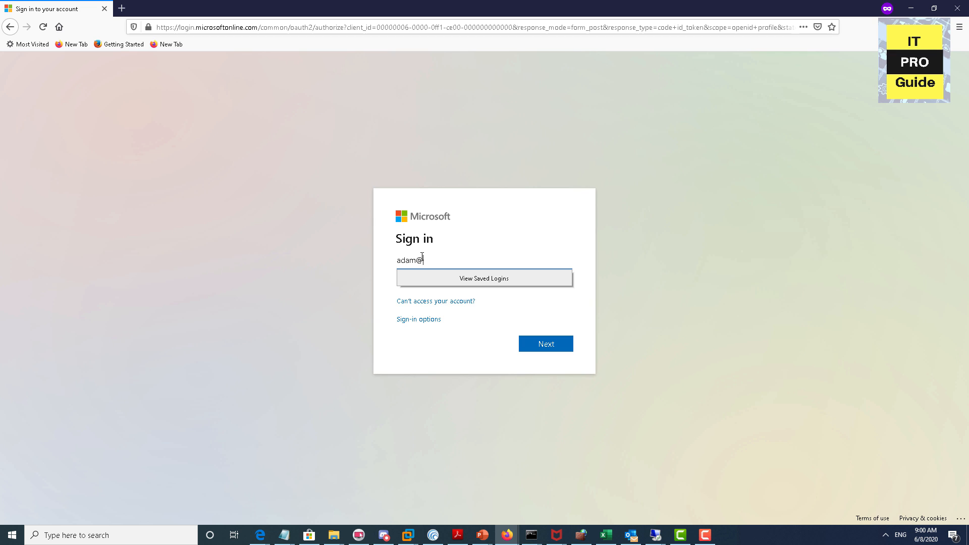
Step: Sign in with the synced user's e-mail and password via AD FS, stay signed in, dismiss the welcome tour
key(Return)
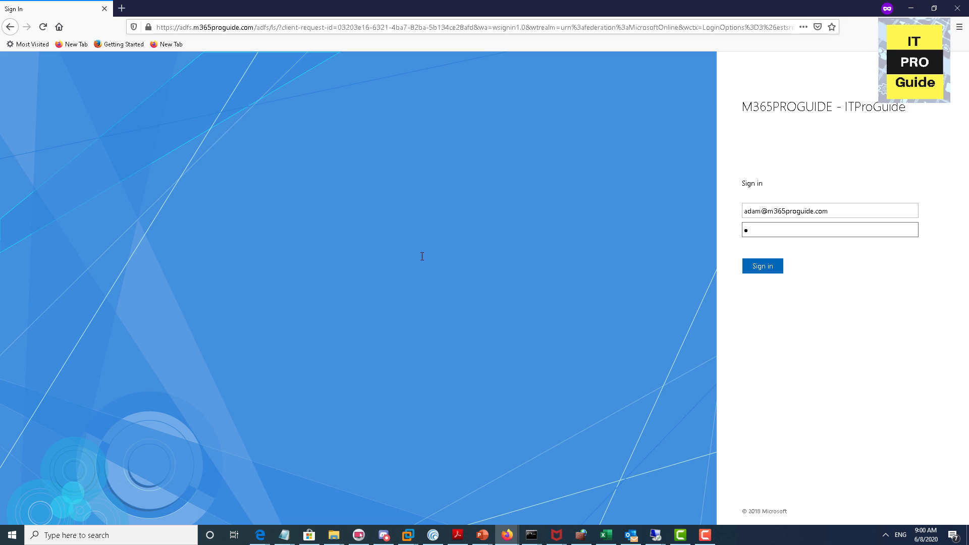
text(*******)
key(Return)
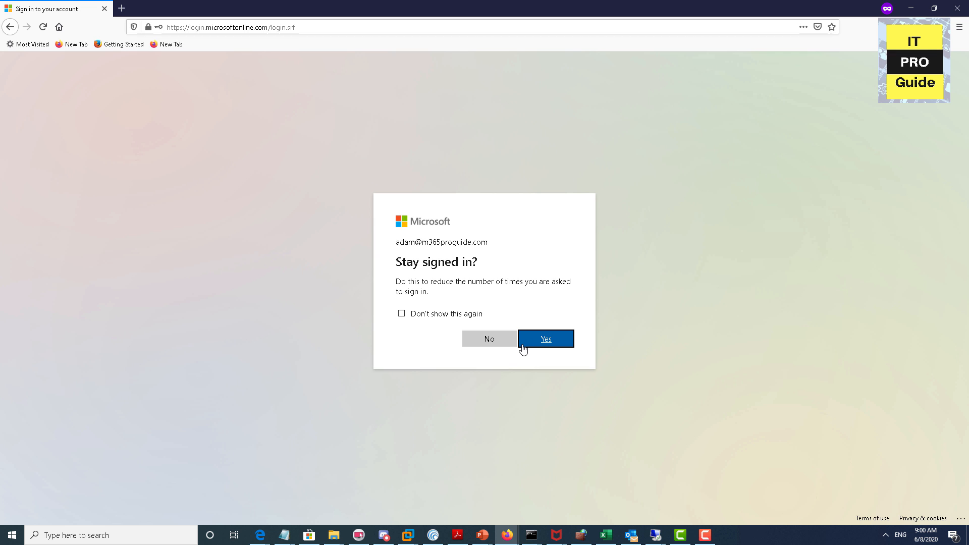
click(523, 348)
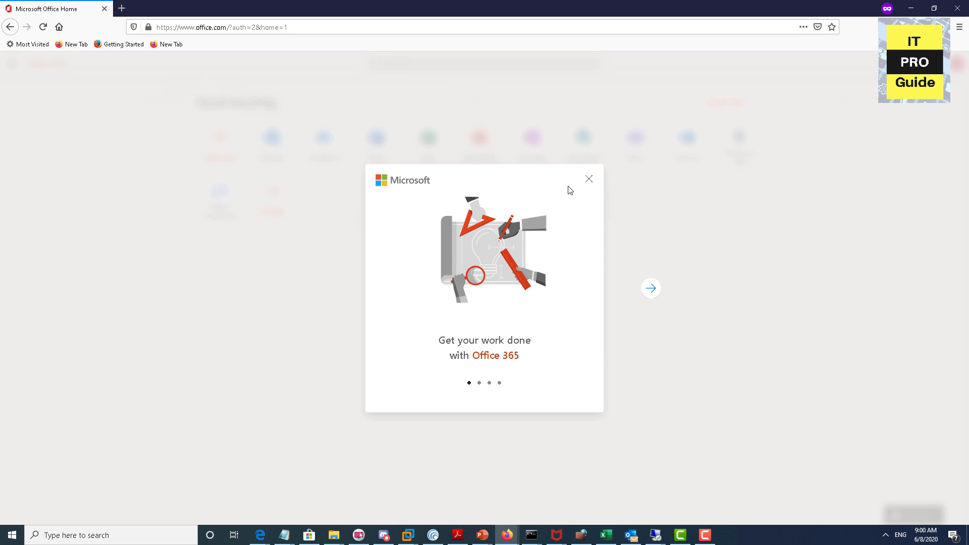
click(588, 180)
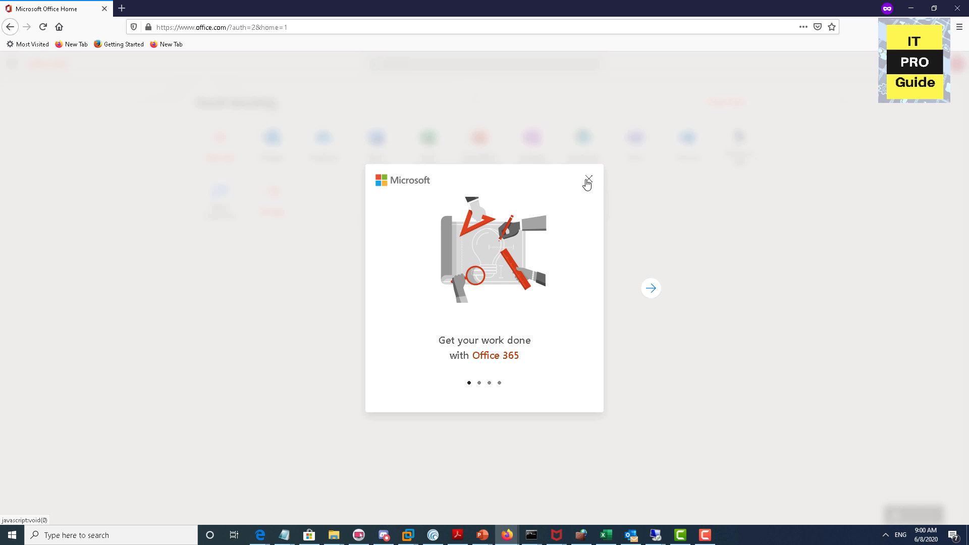